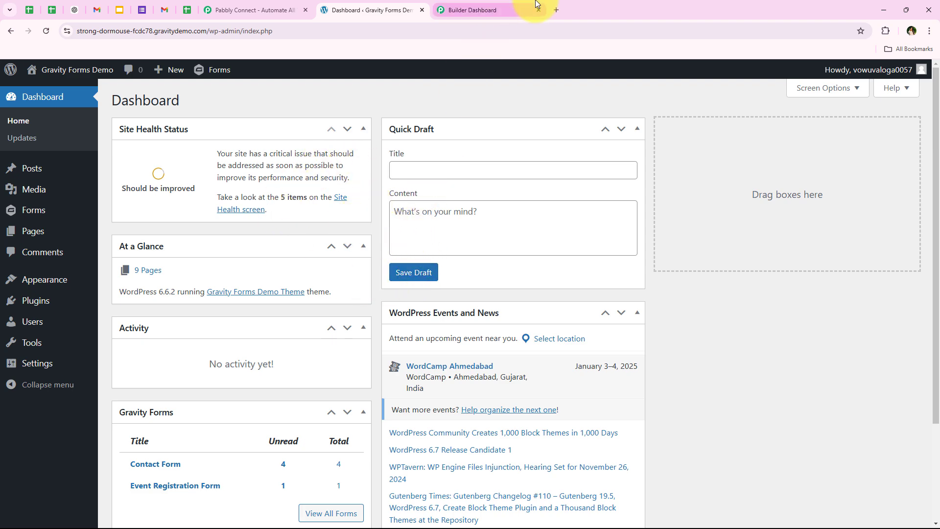
click(477, 10)
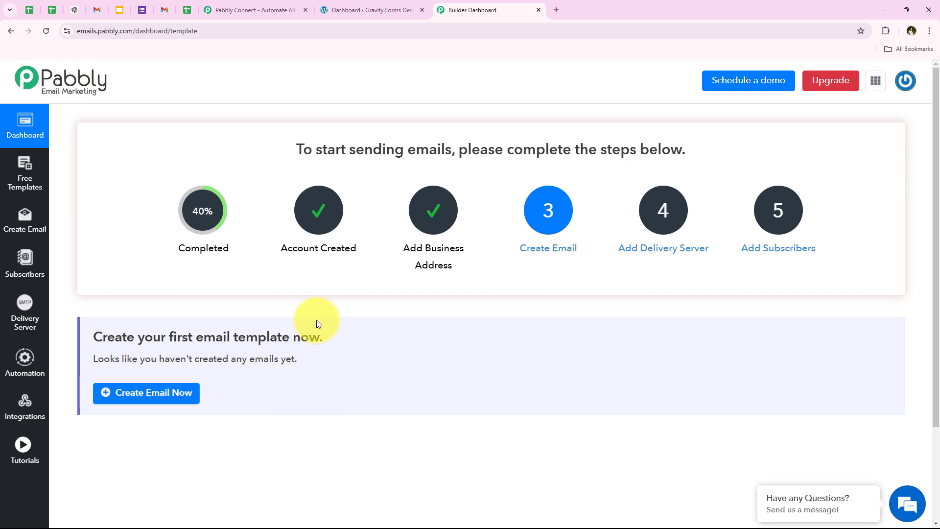
click(386, 7)
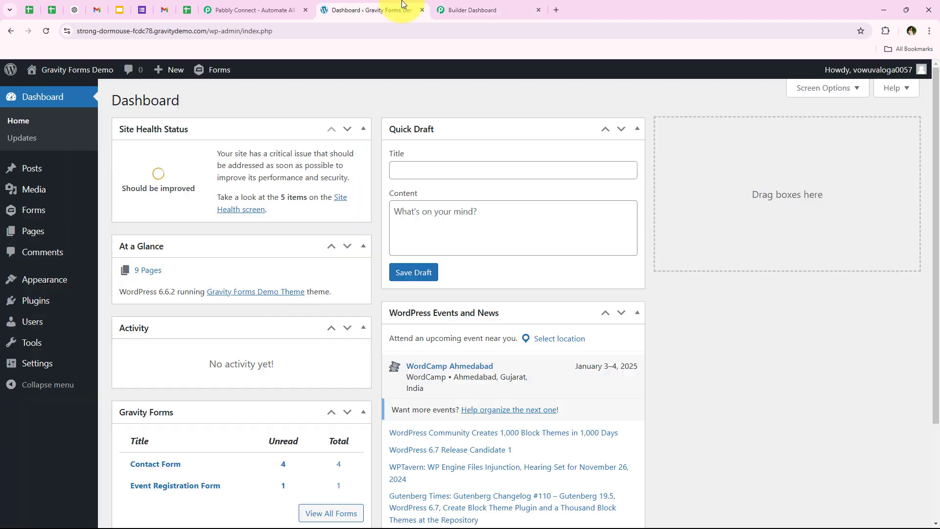
click(499, 4)
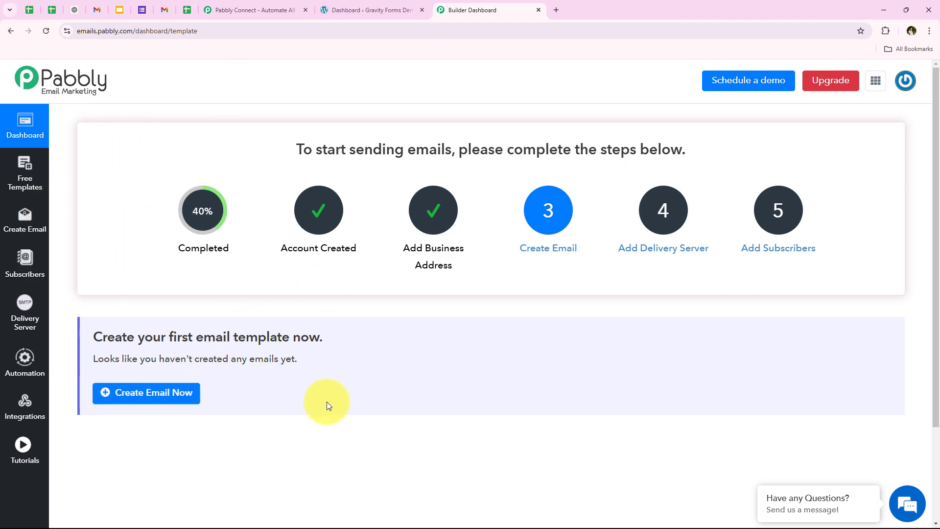
click(345, 6)
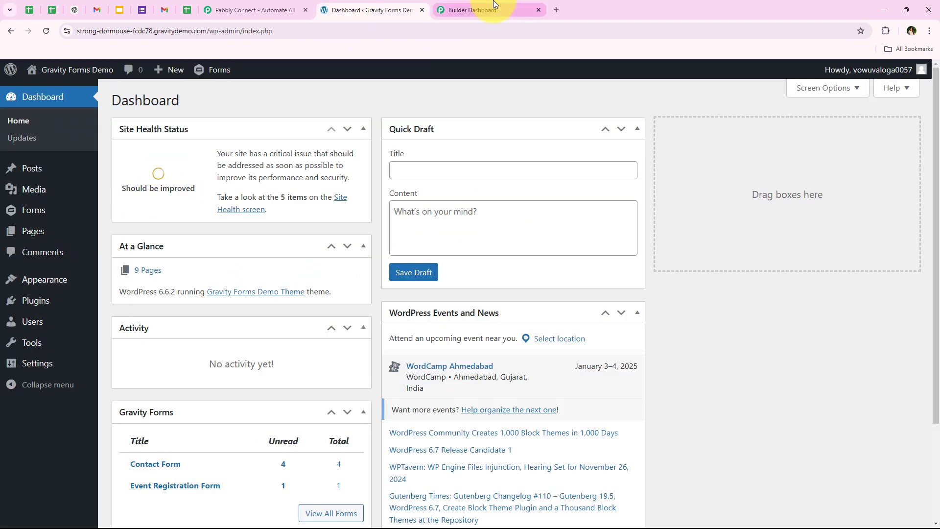
click(482, 6)
Sign in to Pabbly from the Pabbly Connect website and open the Pabbly Connect app
click(214, 6)
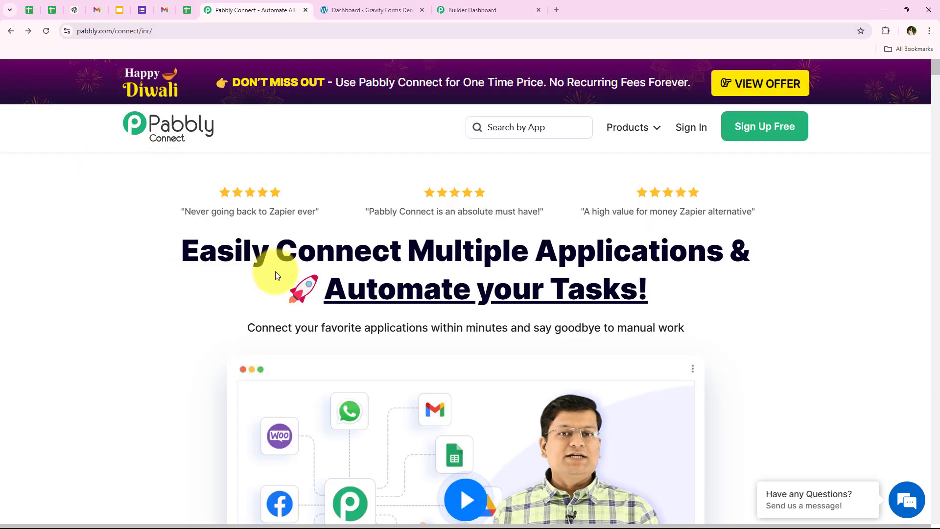
click(163, 31)
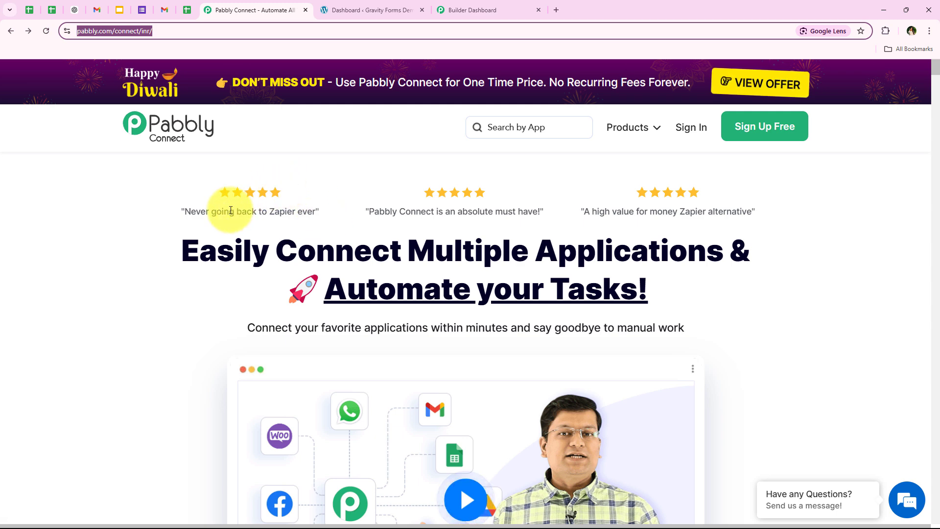
click(683, 128)
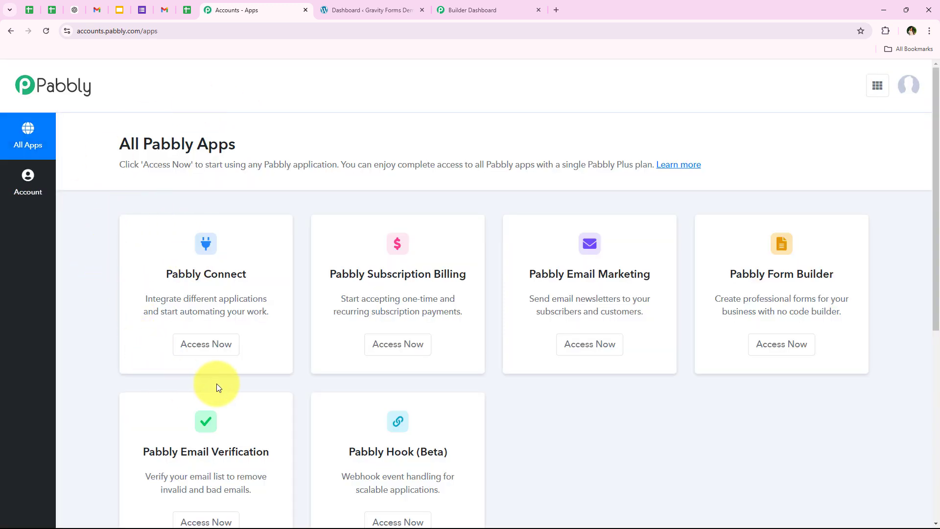
scroll(241, 353, down, 1)
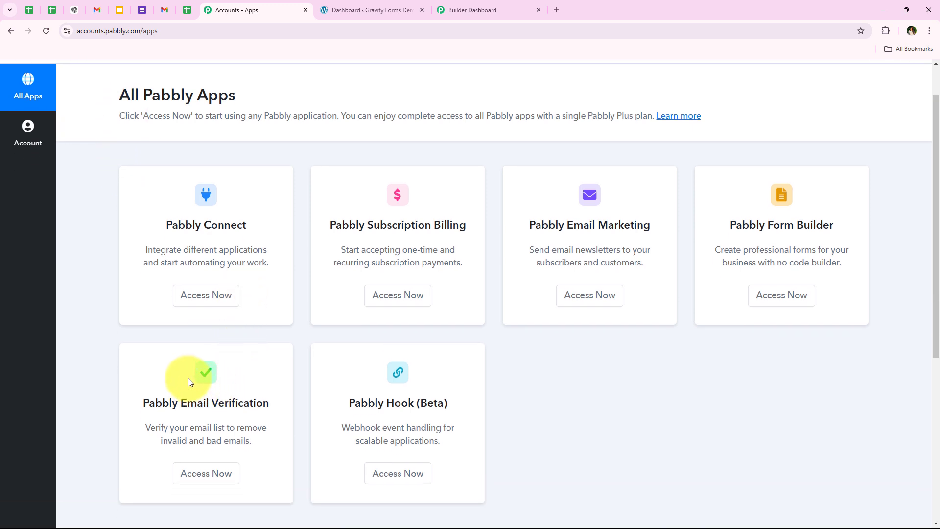
scroll(185, 365, up, 1)
drag(177, 272, 268, 293)
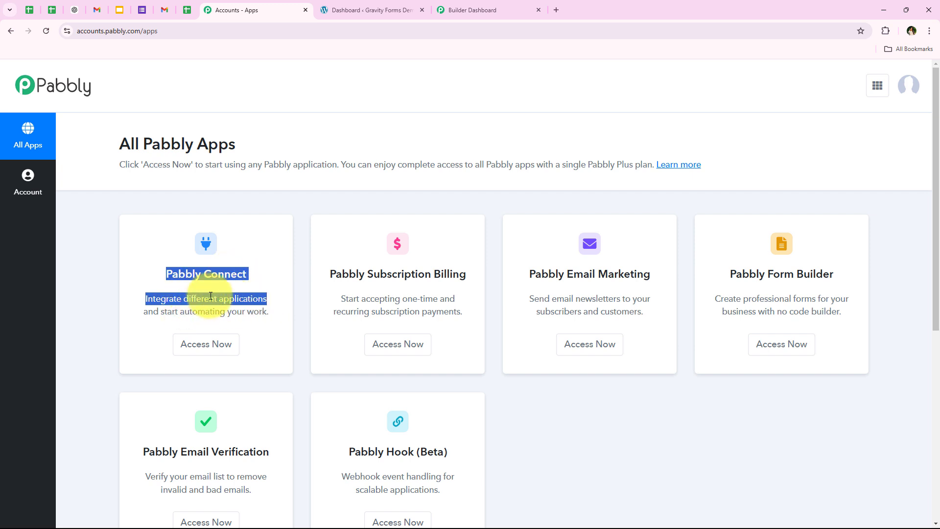
click(221, 343)
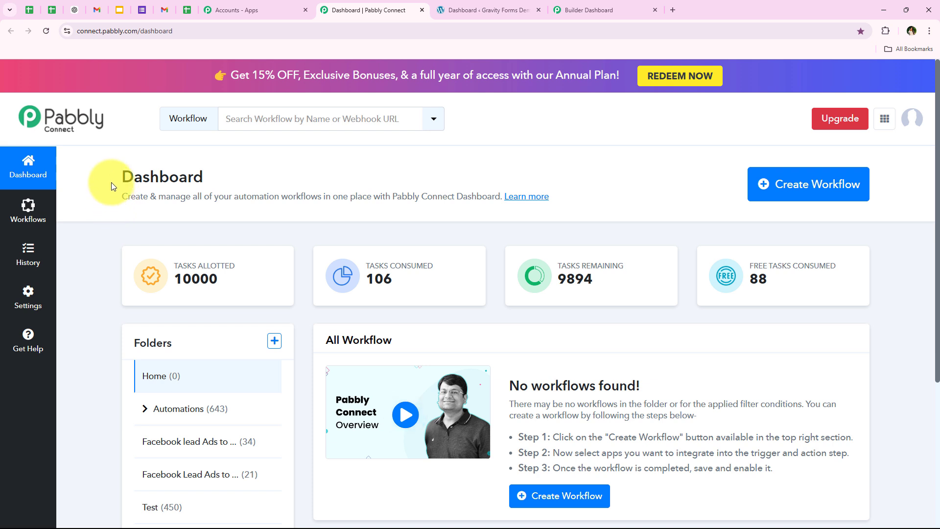
Start a new workflow and choose Automations as its folder
drag(111, 182, 212, 178)
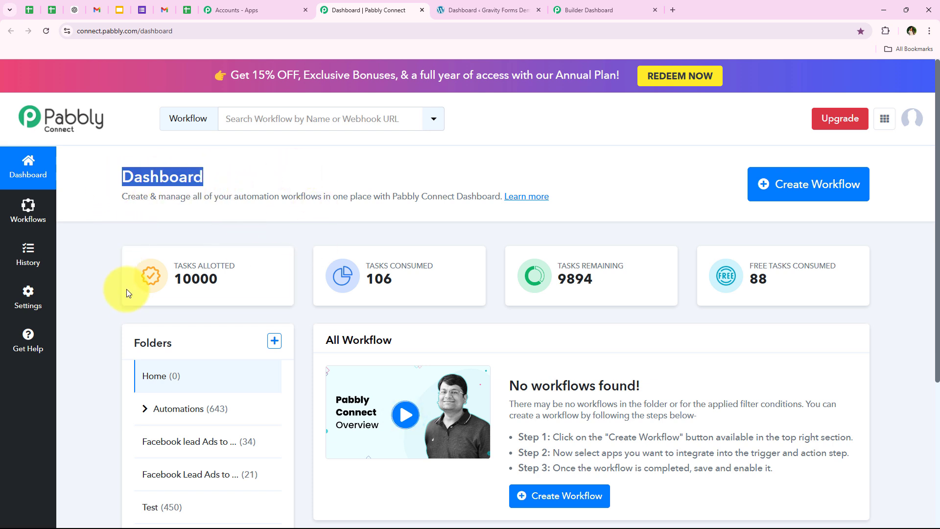
click(108, 298)
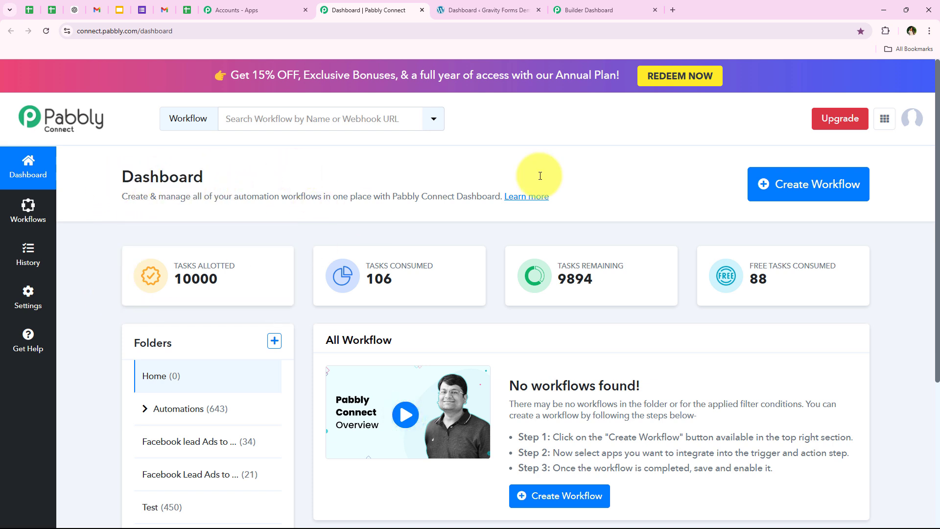
click(759, 185)
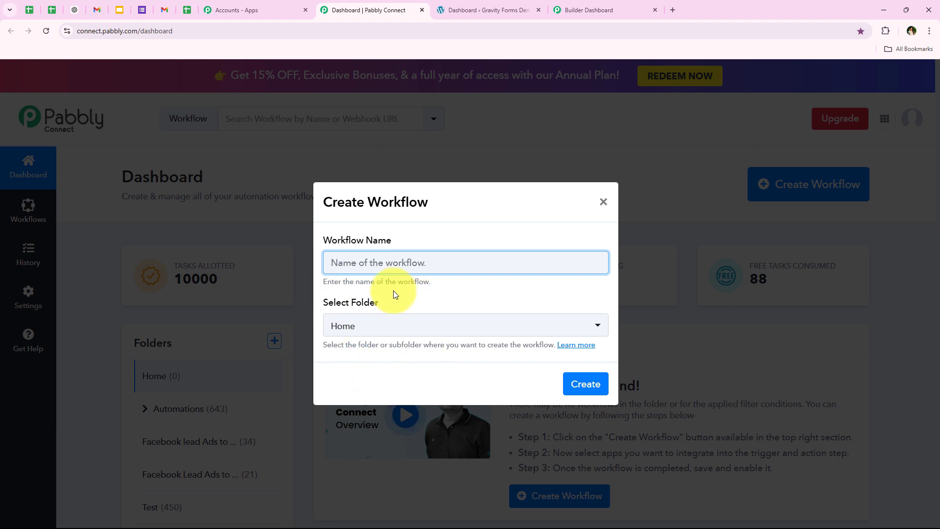
click(385, 325)
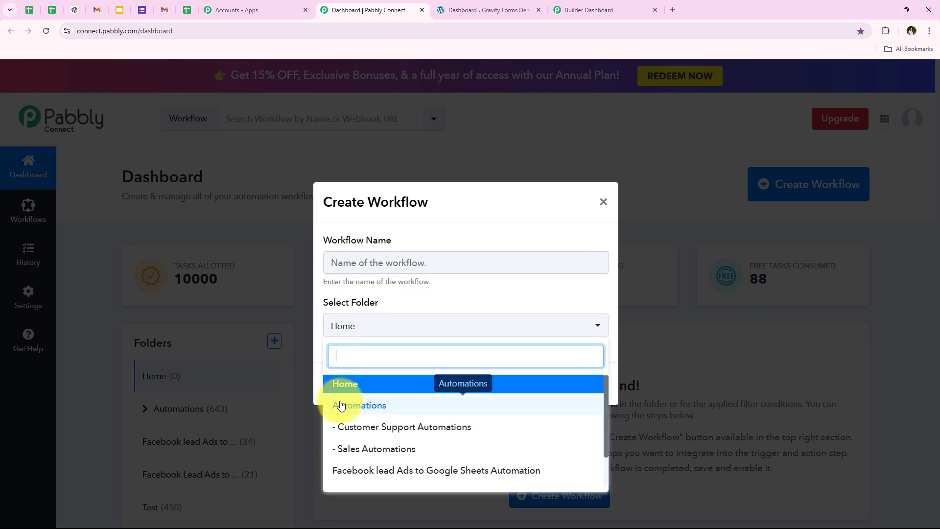
click(486, 405)
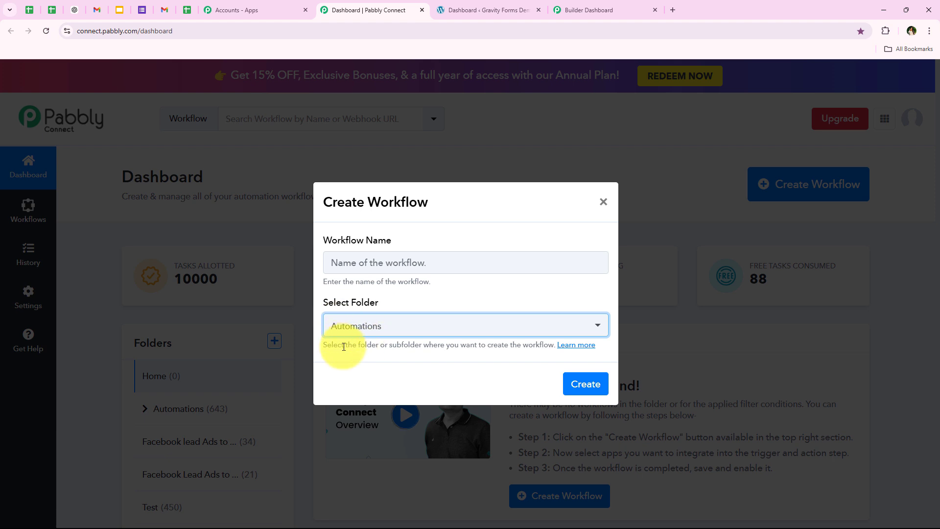
drag(357, 345, 424, 346)
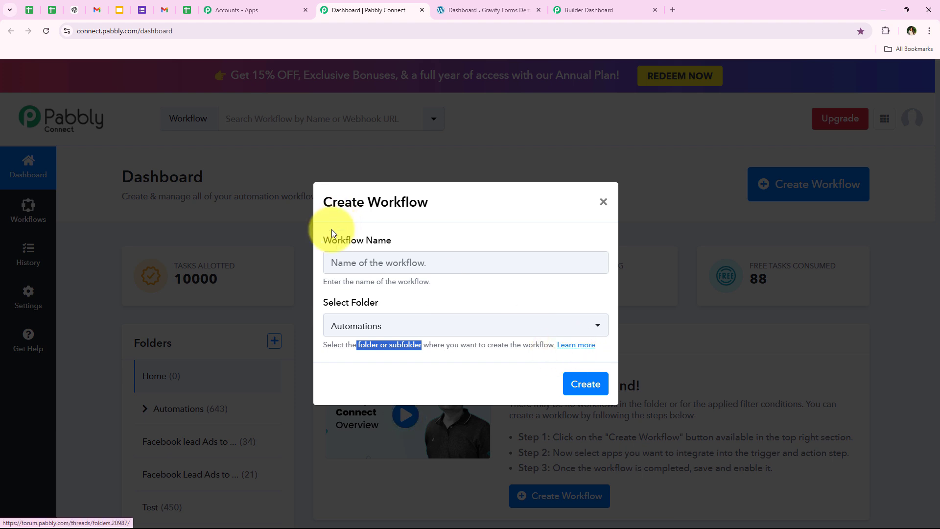
Name the workflow "How to Create Pabbly Email Marketing Subscriber on Gravity Forms Submission | Gravity Forms to PEM" and create it
drag(322, 234, 395, 252)
click(394, 263)
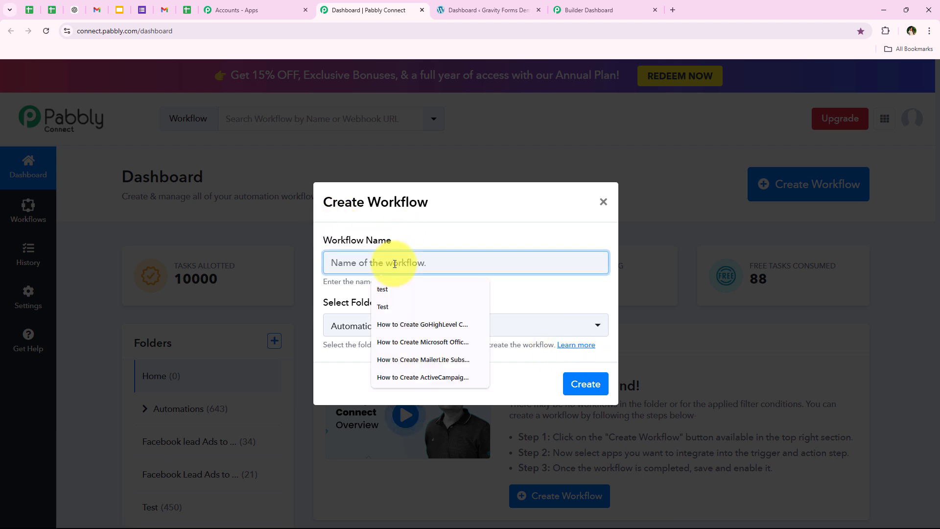
key(ctrl+v)
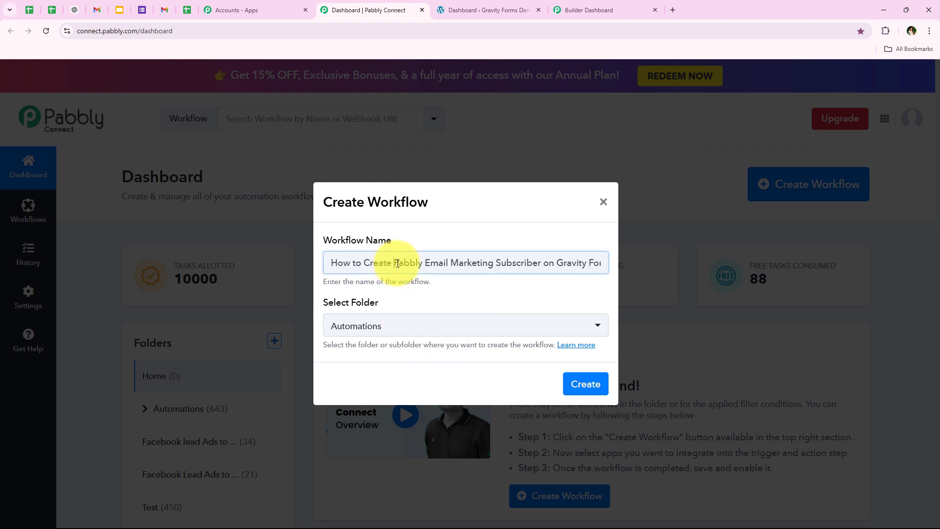
drag(394, 263, 621, 263)
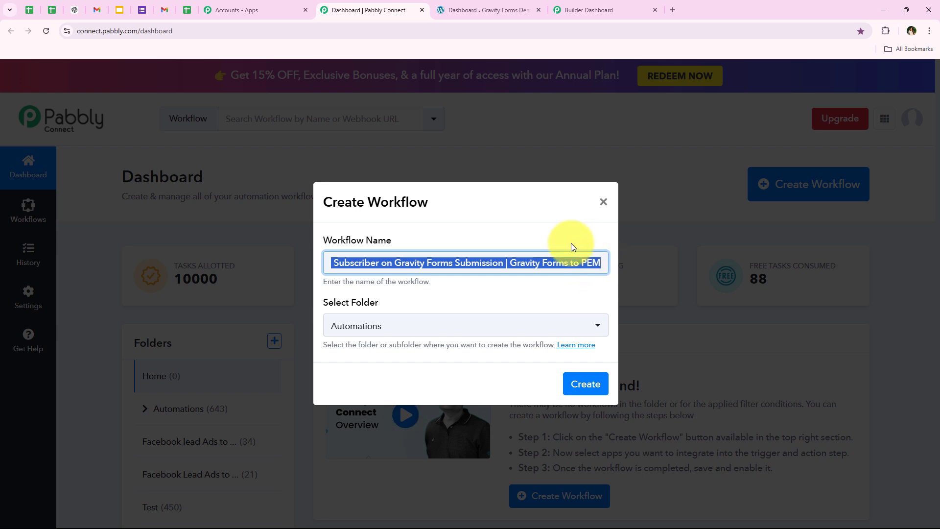
click(585, 383)
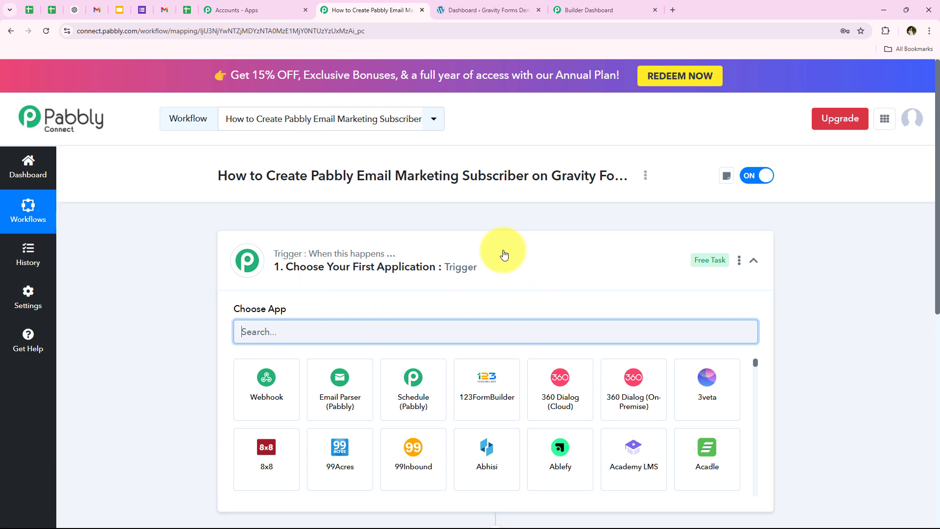
click(461, 281)
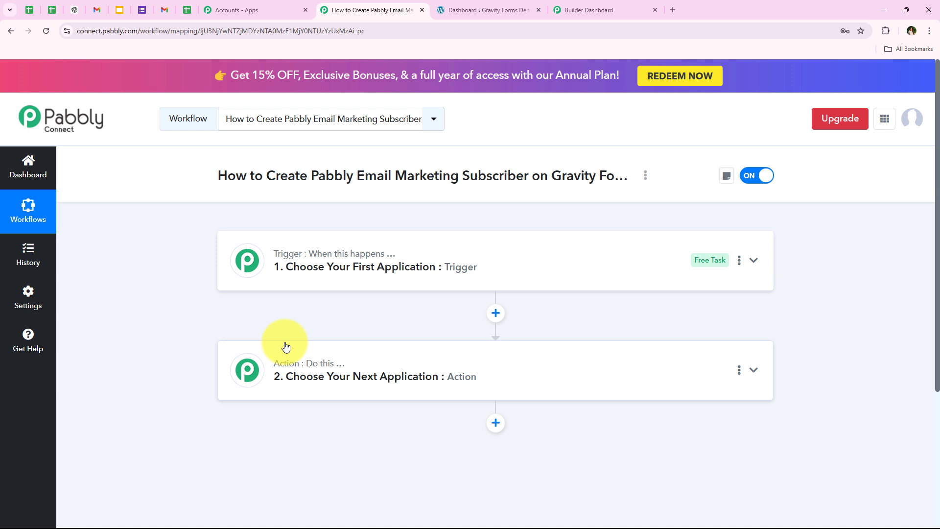
click(246, 281)
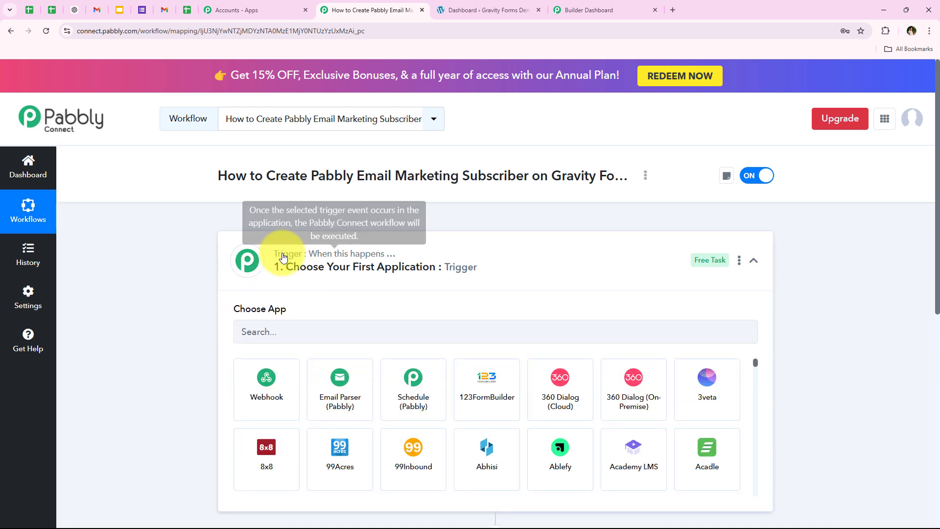
click(339, 285)
click(392, 276)
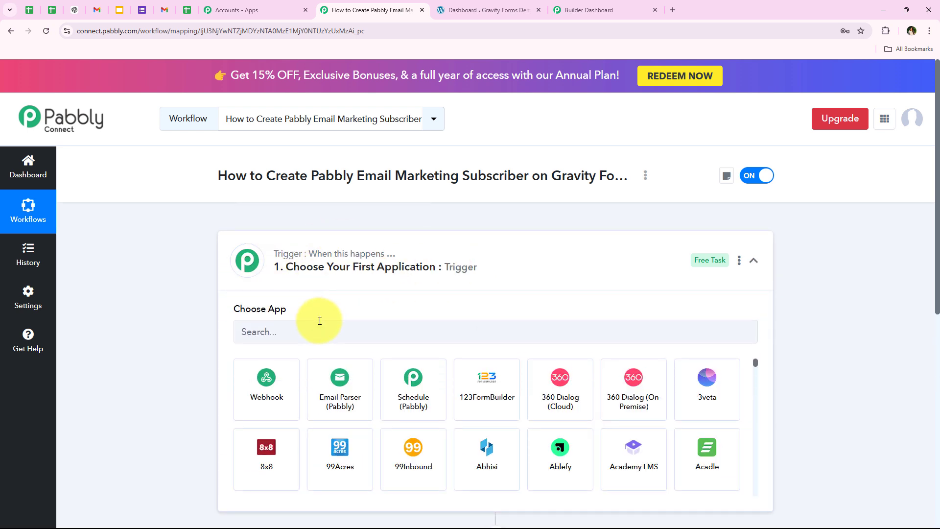
Search the trigger apps for "Gravity" and choose Gravity Forms as the workflow's trigger application
click(320, 321)
scroll(172, 406, down, 1)
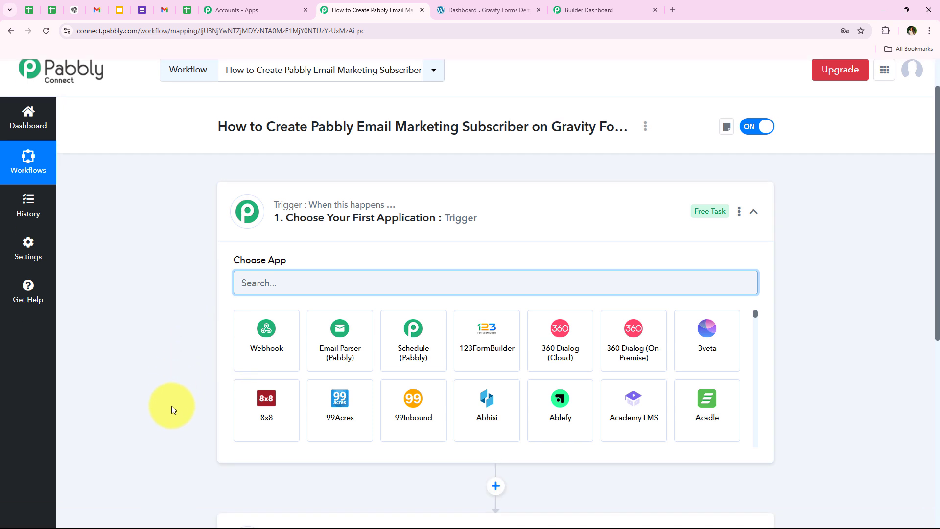
text(Gra)
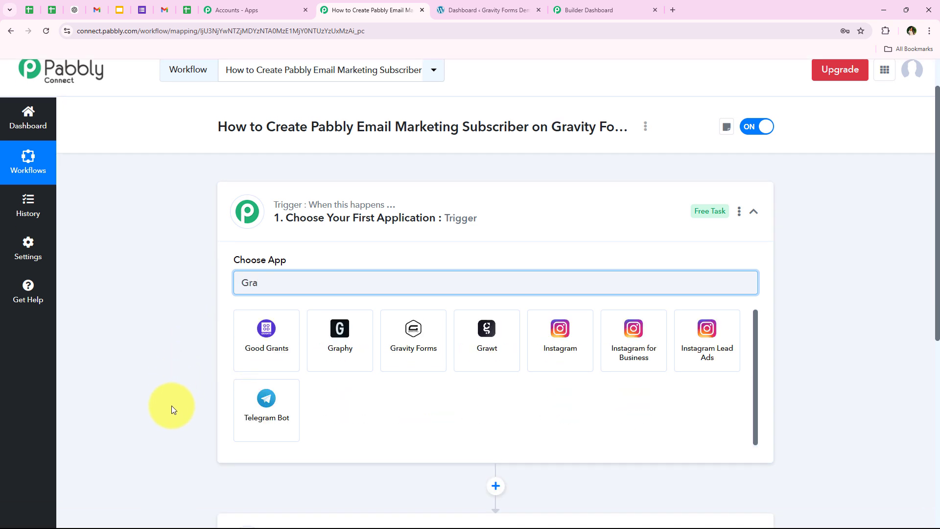
text(vity)
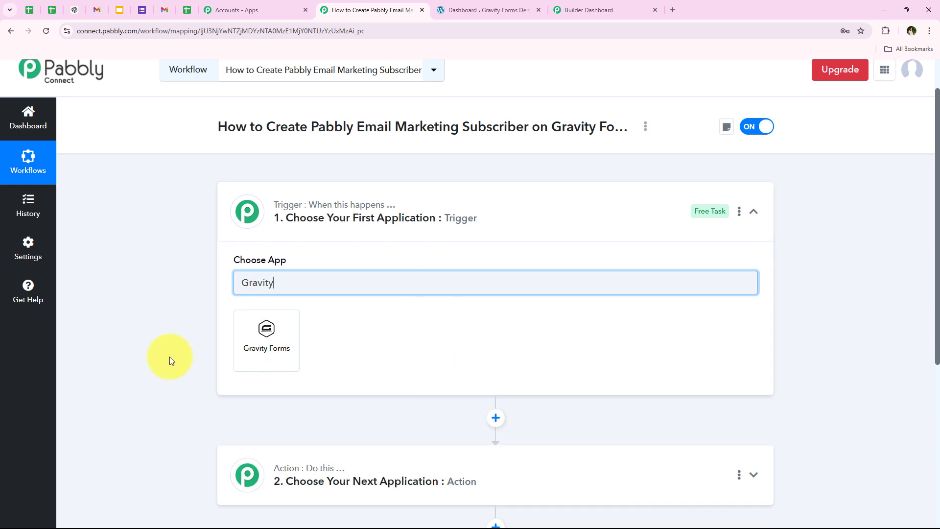
click(266, 337)
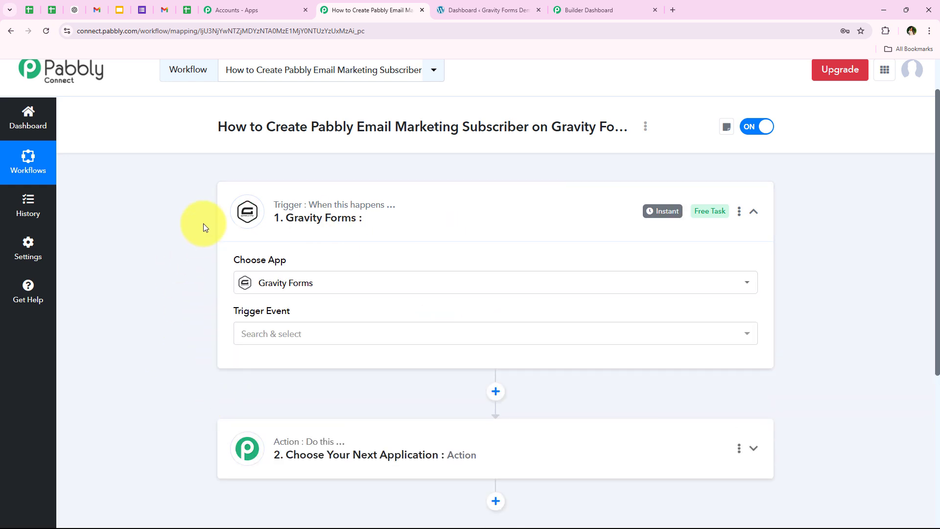
Set the trigger event of the Gravity Forms step to New Response
mouse_move(251, 314)
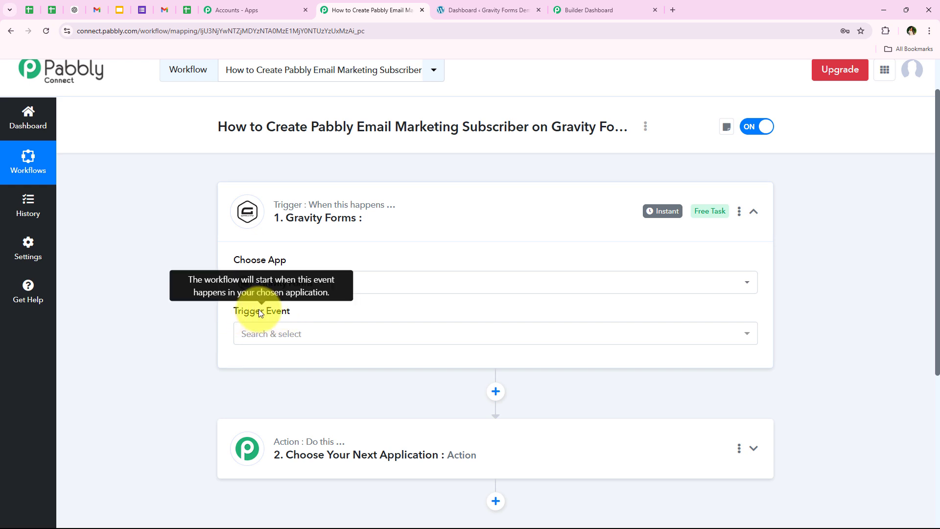
click(243, 338)
scroll(145, 346, down, 1)
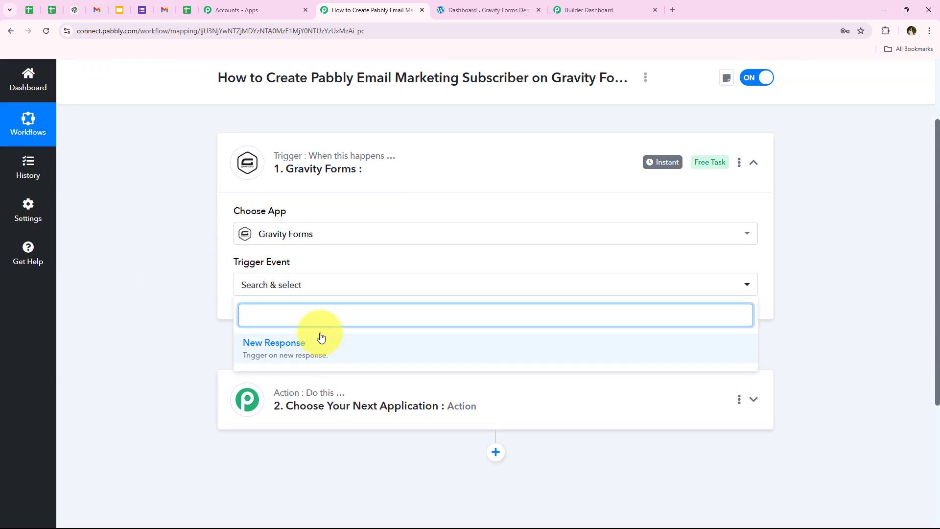
click(275, 347)
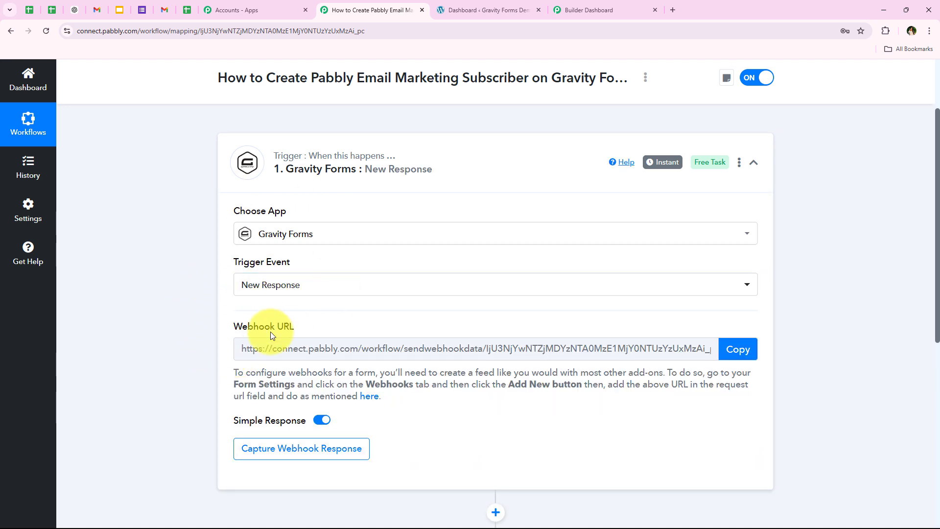
Copy the Gravity Forms trigger's webhook URL and read the webhook setup instructions beneath it
scroll(217, 318, down, 1)
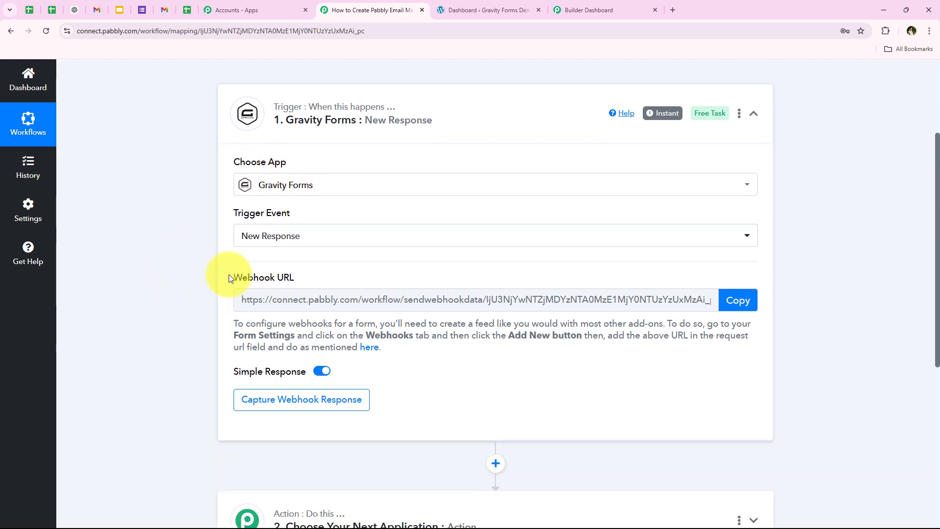
drag(228, 274, 304, 268)
click(201, 331)
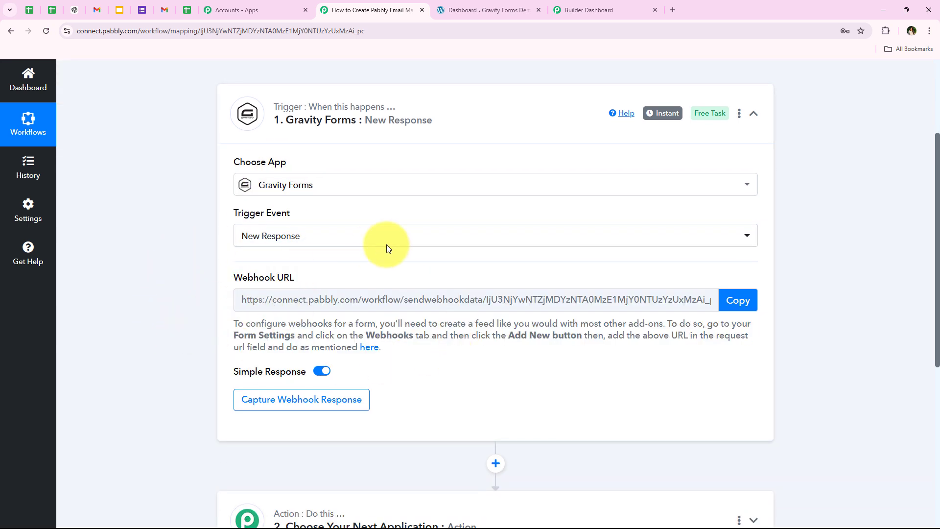
click(730, 297)
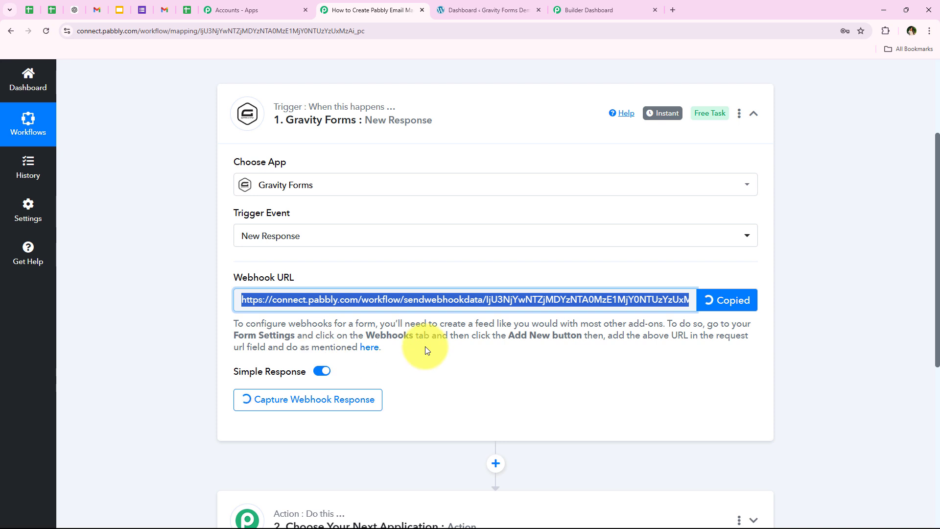
drag(431, 346, 219, 321)
click(336, 361)
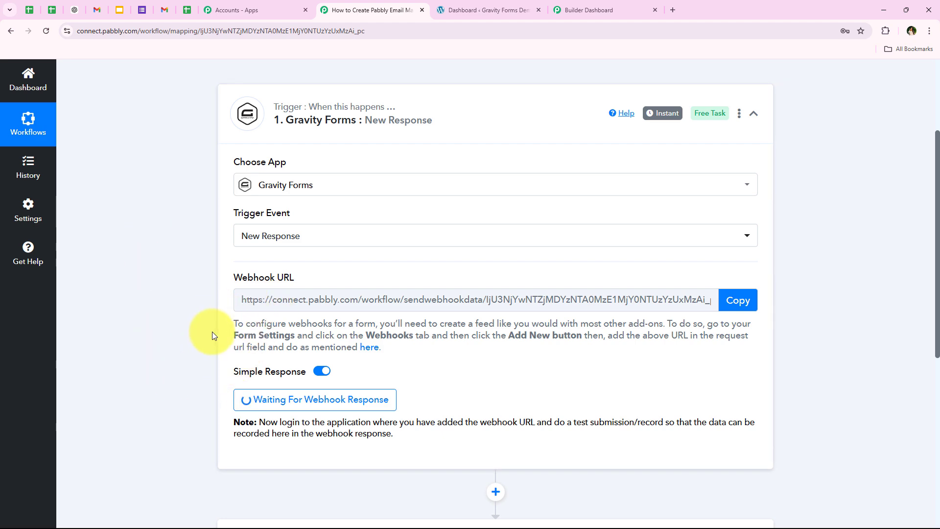
drag(234, 325, 275, 324)
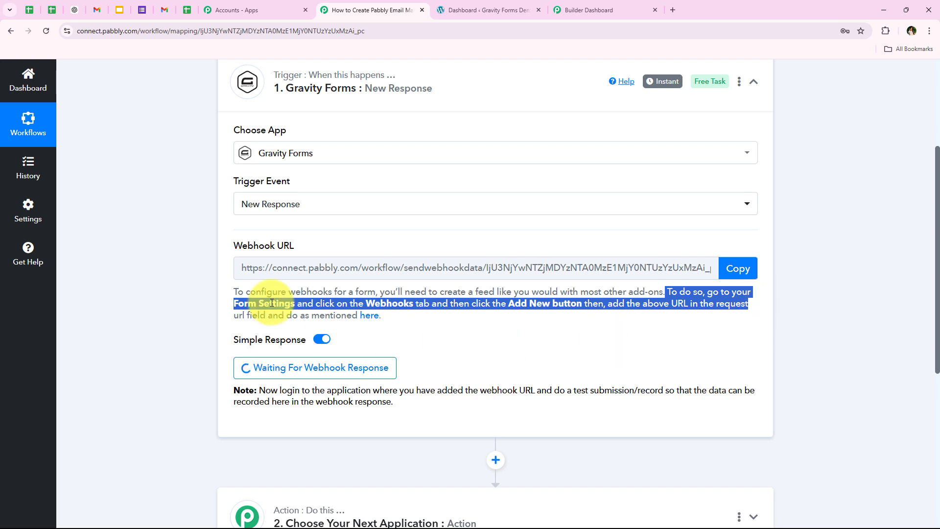
Switch to the Gravity Forms demo WordPress dashboard and open the list of all forms
click(169, 291)
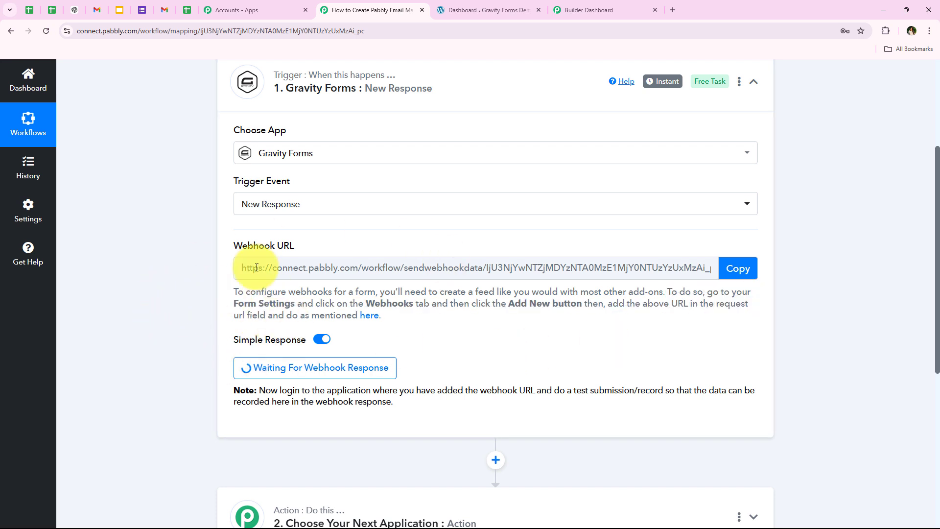
scroll(205, 327, up, 1)
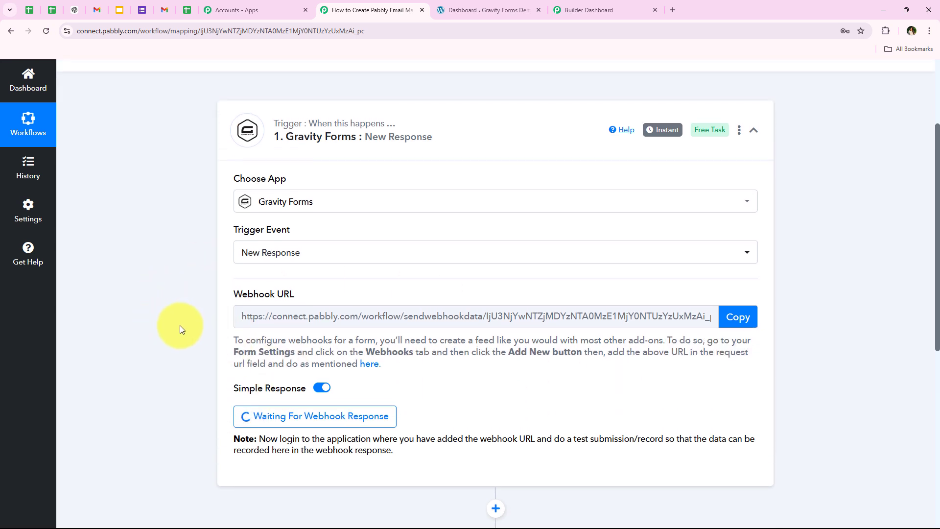
click(469, 9)
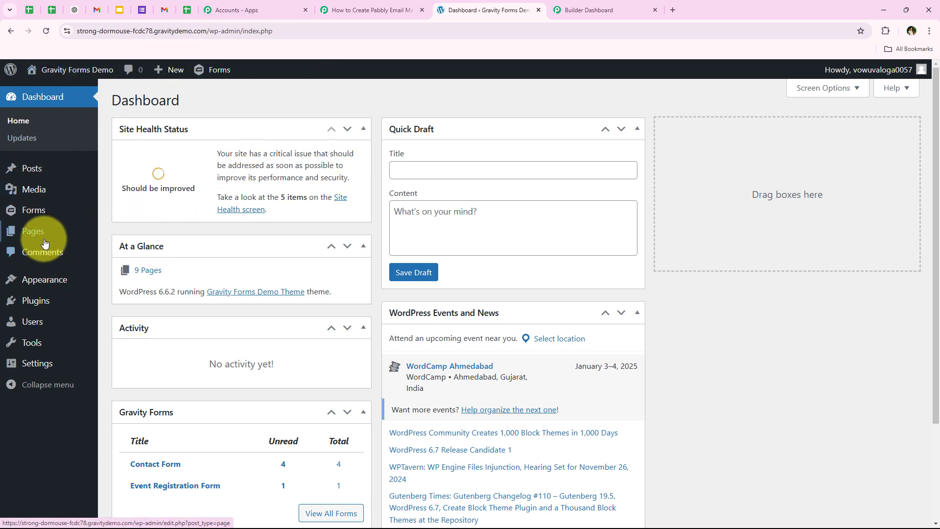
mouse_move(46, 208)
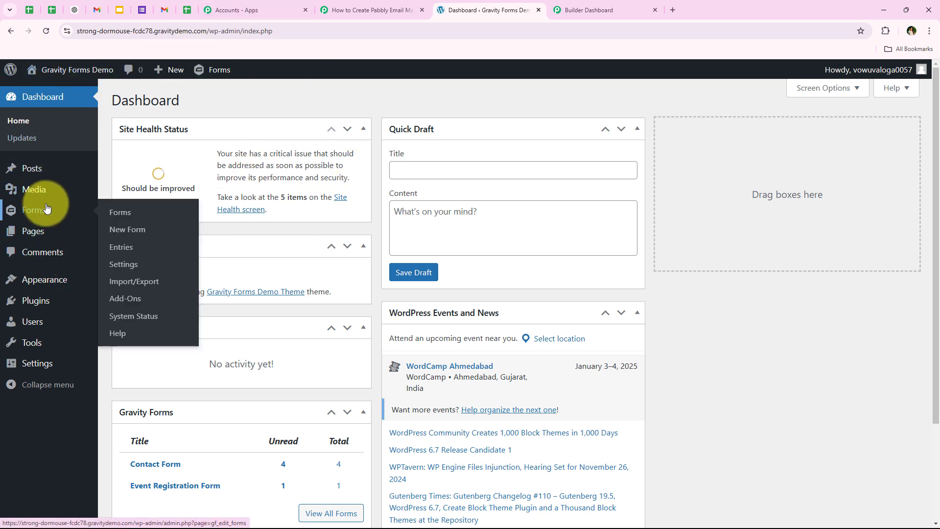
click(83, 214)
scroll(237, 258, down, 3)
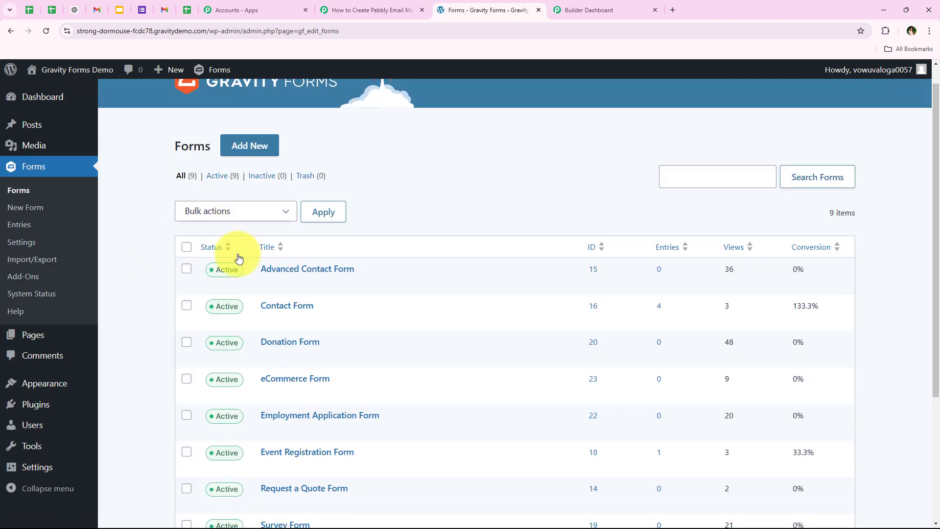
scroll(125, 435, up, 4)
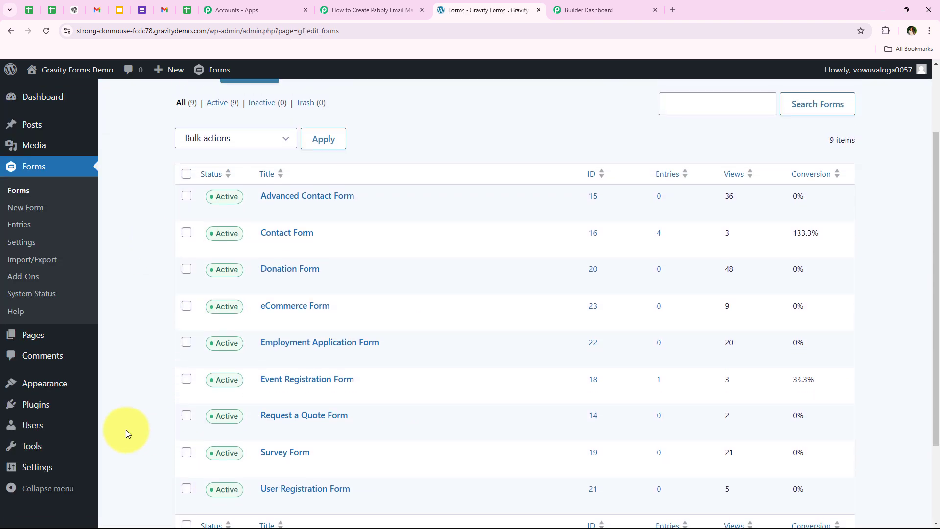
scroll(338, 147, down, 4)
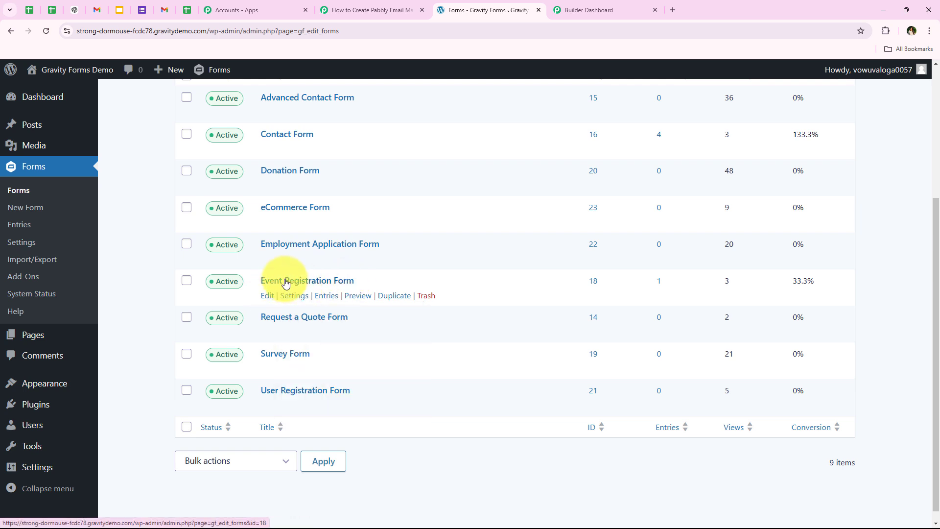
Open the Event Registration Form in a separate browser tab and examine its fields
middle_click(263, 281)
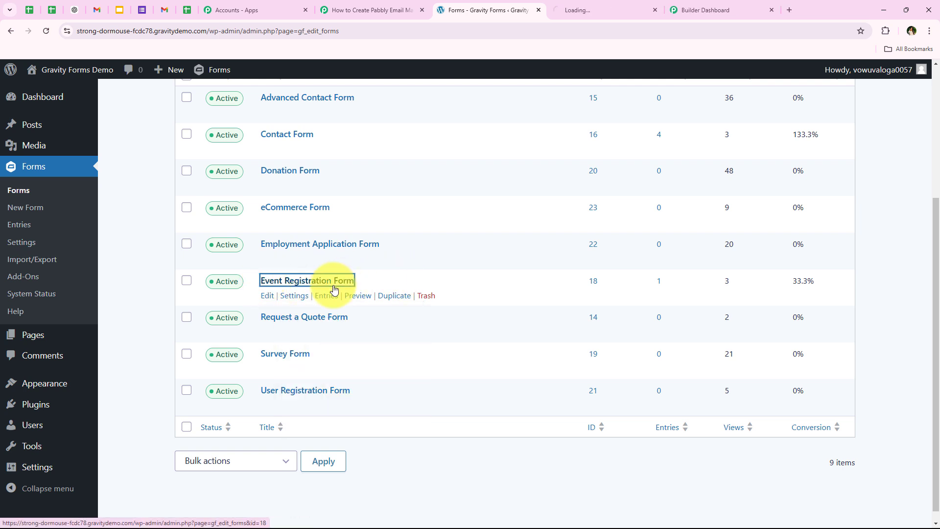
click(612, 4)
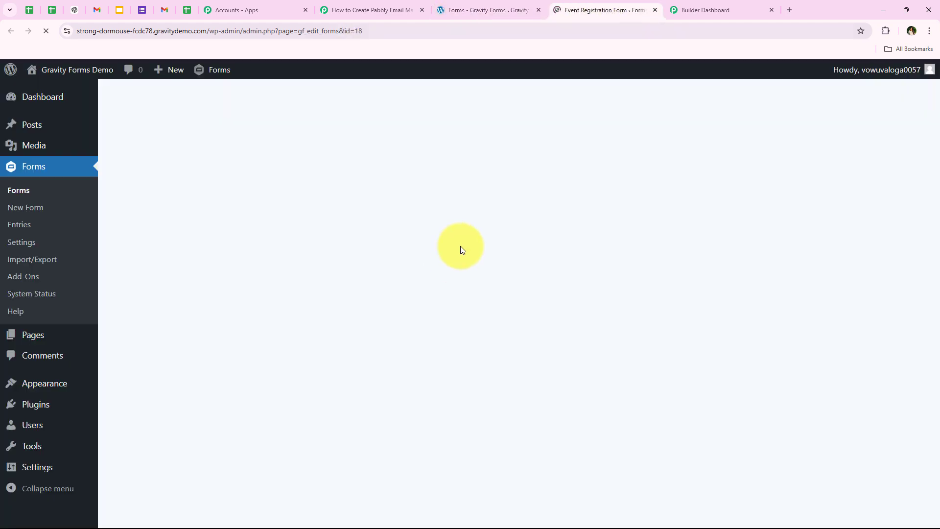
scroll(407, 294, down, 2)
scroll(406, 295, down, 8)
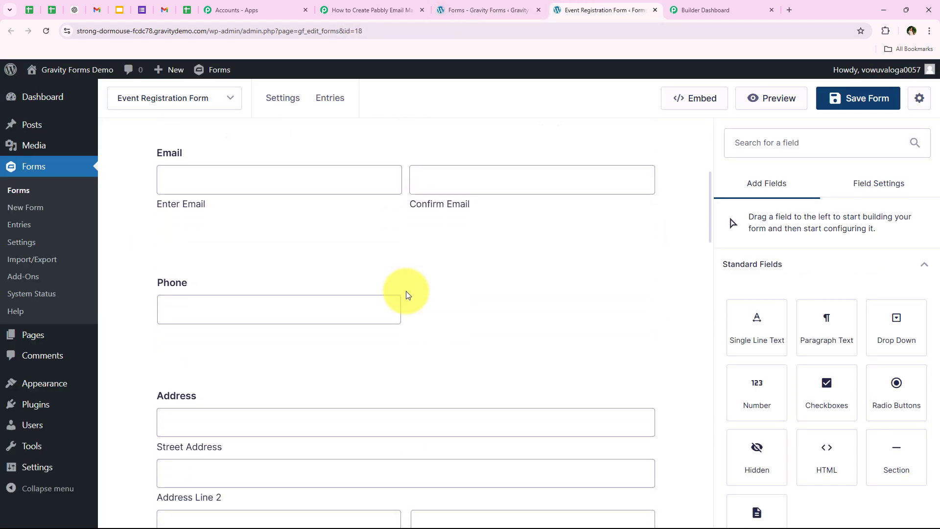
scroll(406, 294, up, 1)
Open the Event Registration Form's settings from the forms list in a new browser tab and close the form editor tab
click(483, 10)
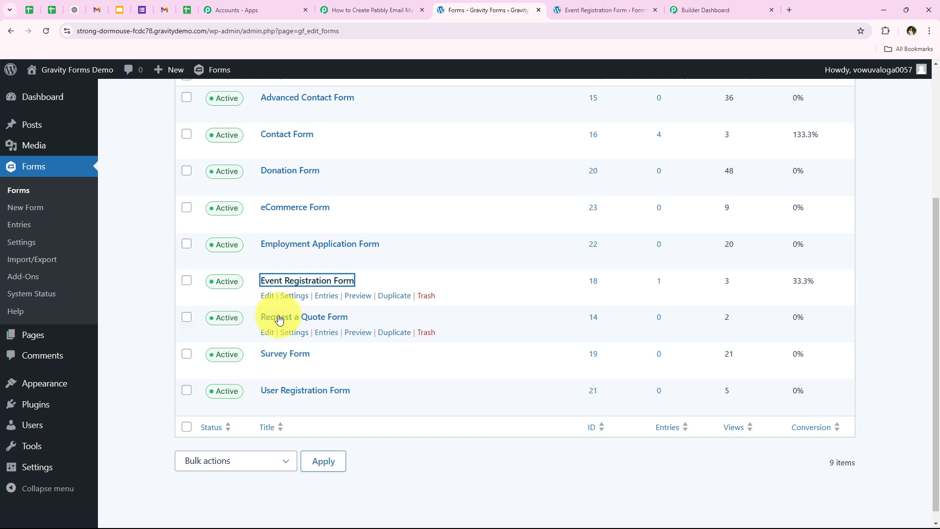
mouse_move(286, 300)
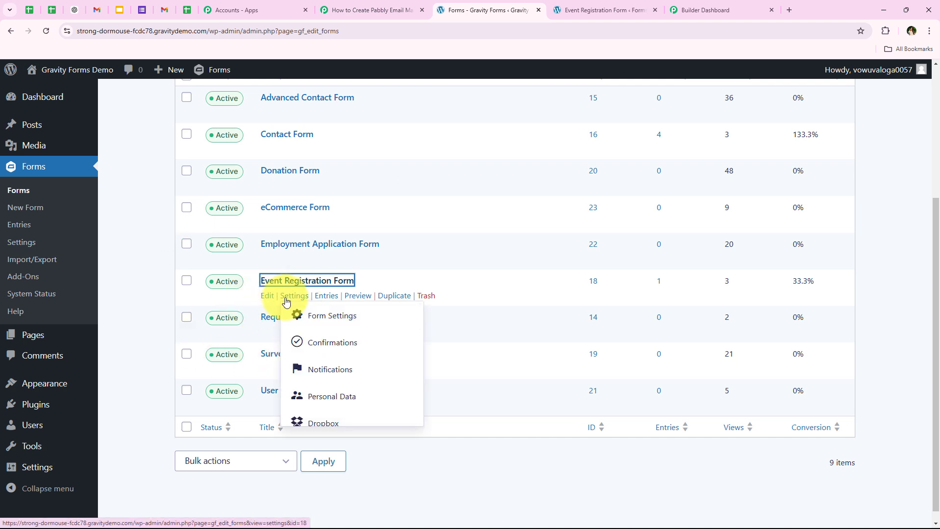
right_click(287, 301)
click(333, 310)
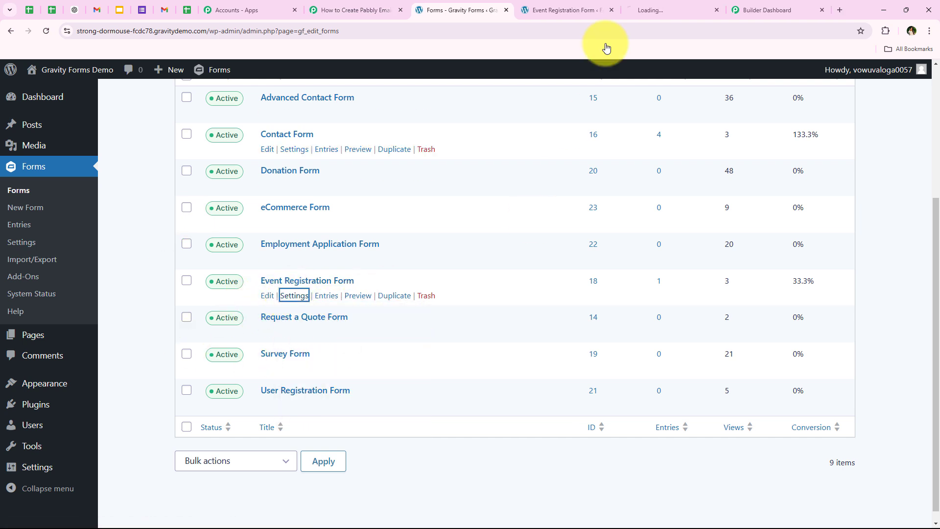
click(633, 4)
drag(633, 4, 564, 4)
click(717, 11)
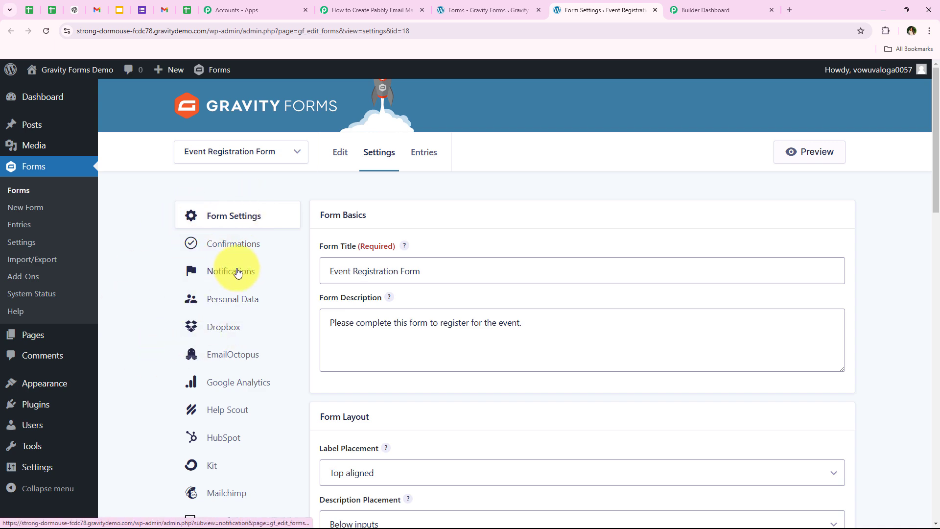
Open the form's Webhooks settings and start adding a new webhook feed
scroll(237, 272, down, 3)
scroll(238, 272, down, 7)
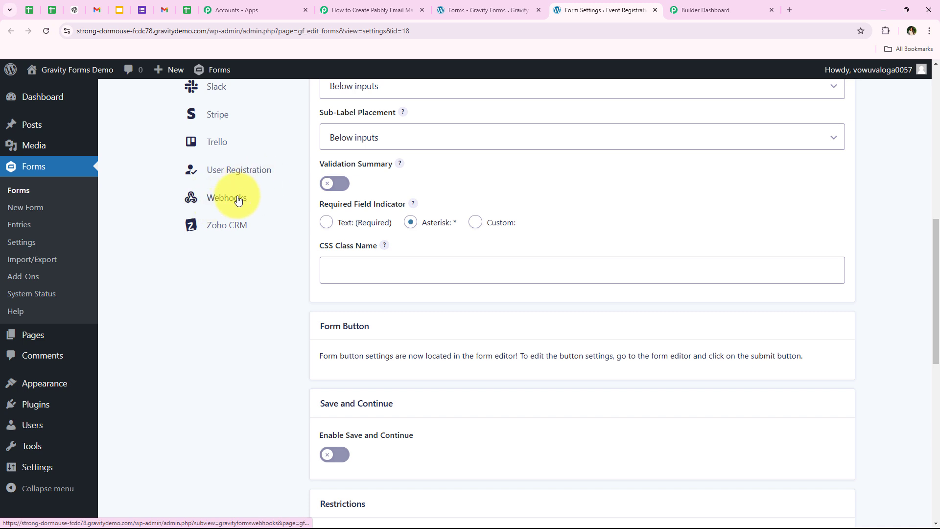
click(238, 199)
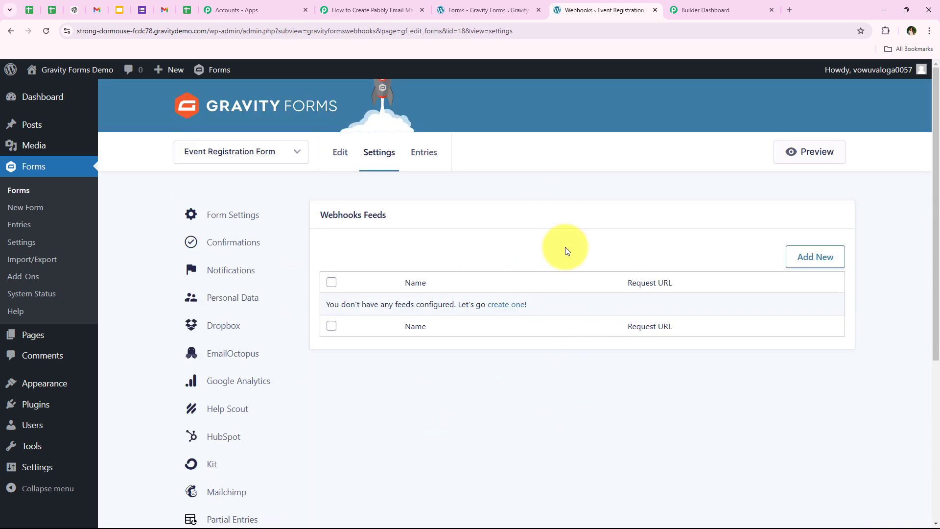
drag(310, 216, 396, 218)
click(440, 367)
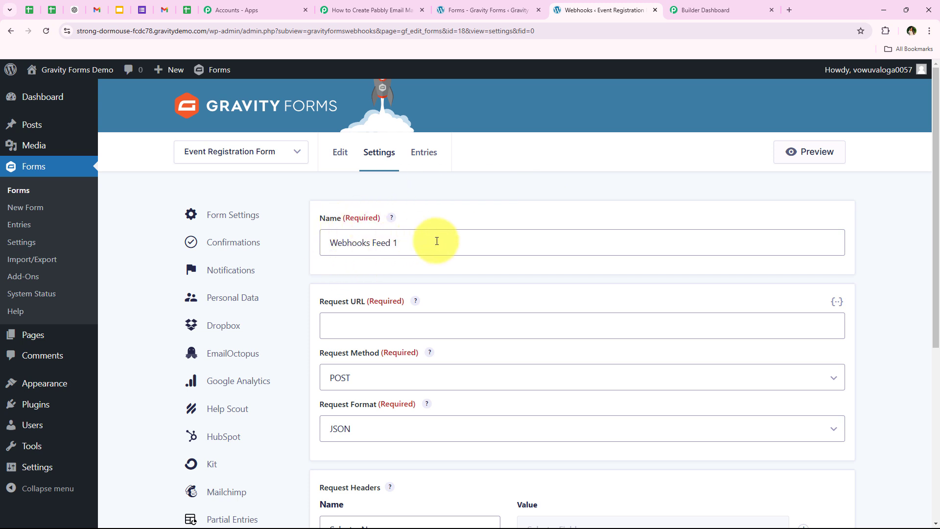
Name the webhook feed "Test" and paste the copied Pabbly webhook URL as its request URL
drag(434, 242, 346, 247)
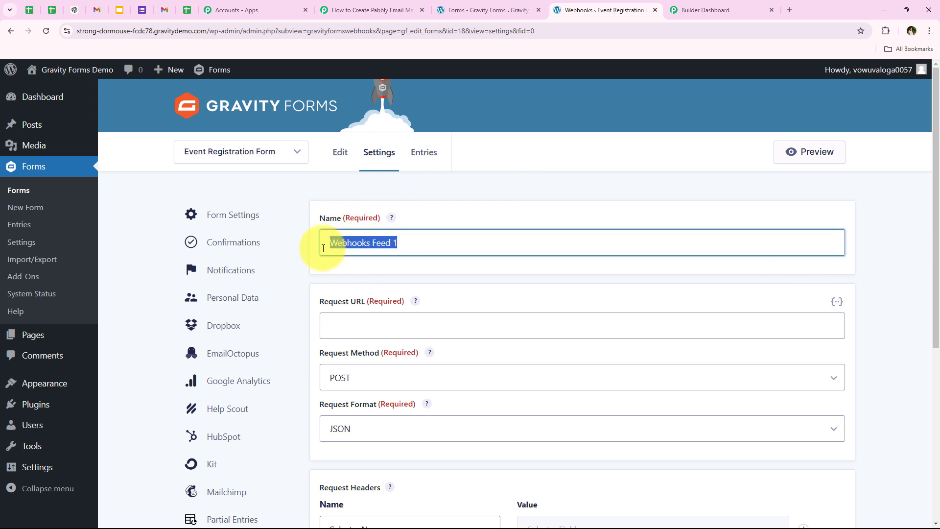
text(Test)
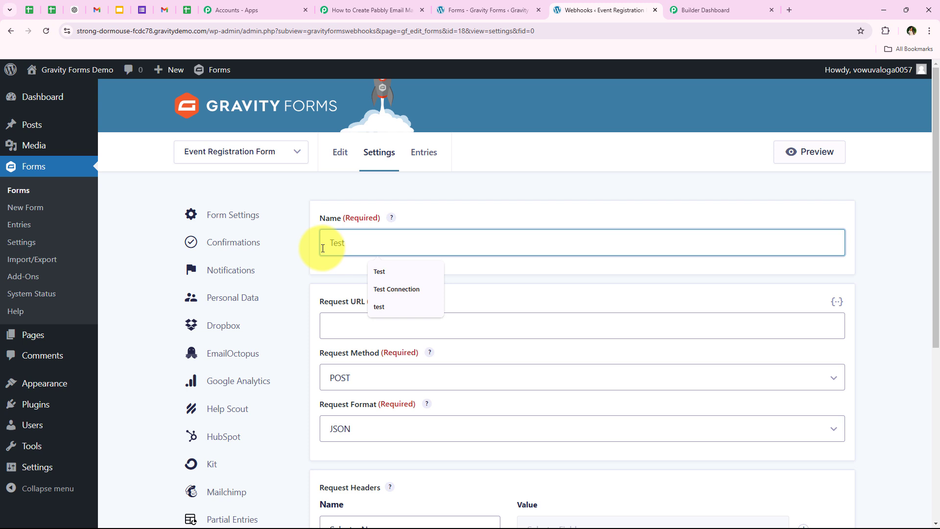
click(379, 272)
scroll(349, 287, down, 2)
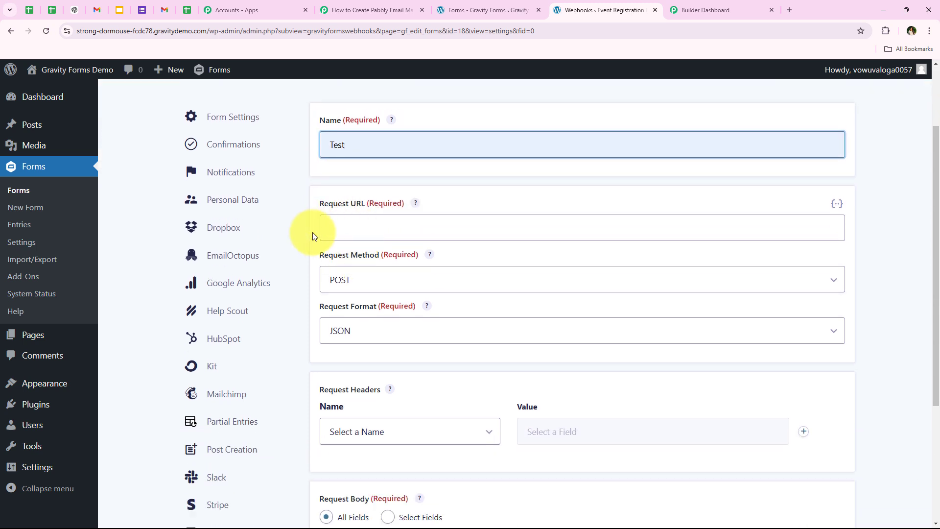
right_click(357, 236)
click(390, 320)
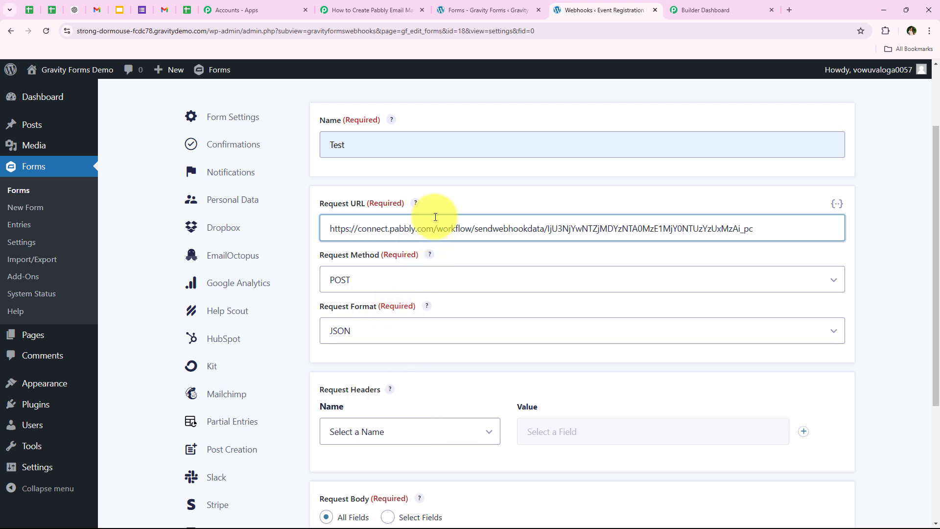
Keep the feed's request method as POST and choose JSON as the request format
drag(319, 259, 386, 261)
click(387, 276)
click(386, 314)
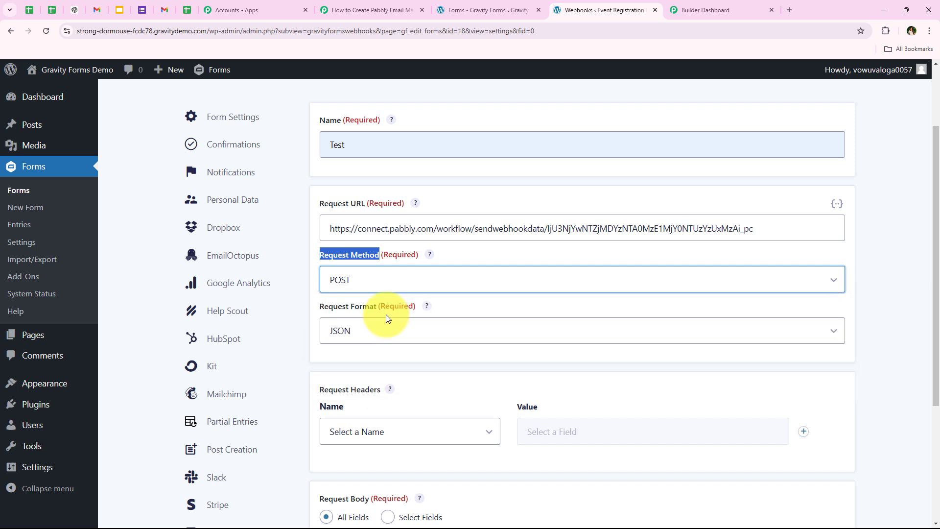
scroll(335, 293, down, 1)
click(367, 283)
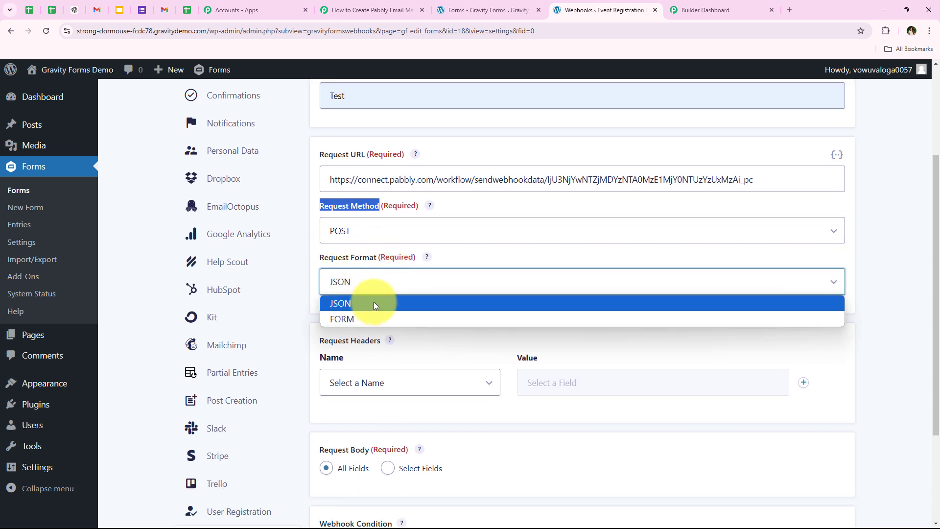
click(372, 303)
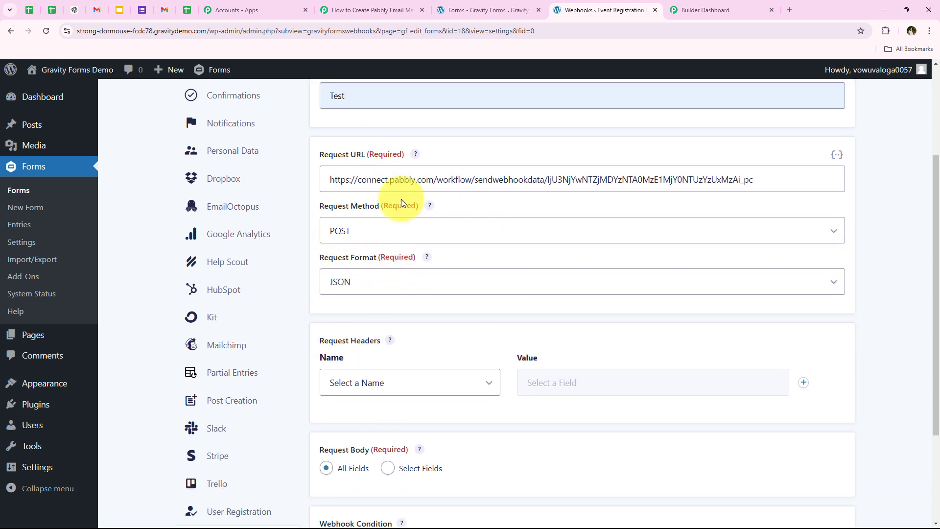
Keep All Fields as the request body and save the webhook feed settings
scroll(495, 344, down, 2)
scroll(487, 351, down, 1)
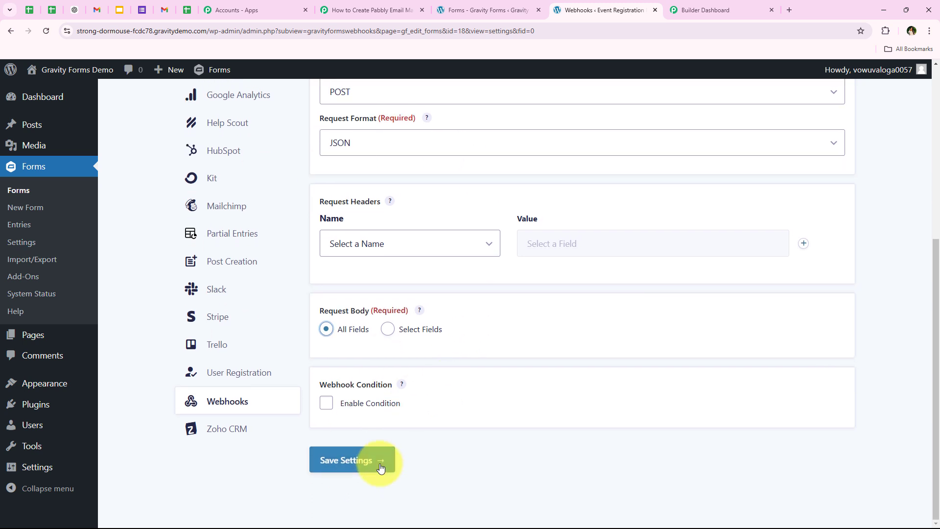
click(378, 462)
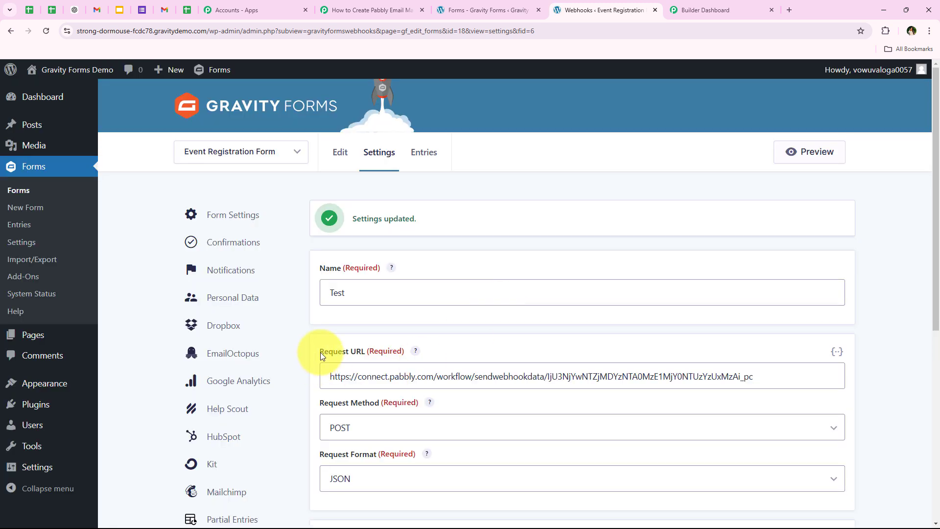
triple_click(450, 219)
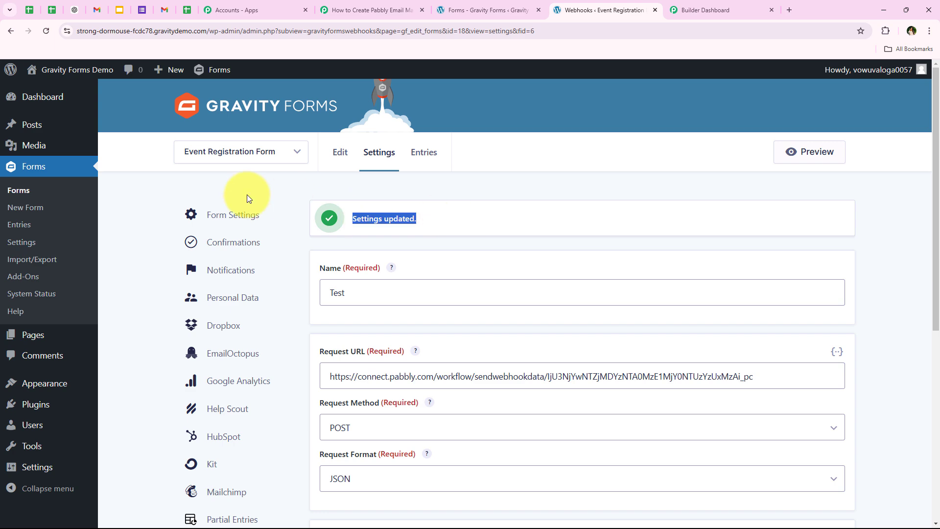
Switch back to the Pabbly Connect workflow, review the note about making a test submission, and close the form's Webhooks browser tab
click(339, 6)
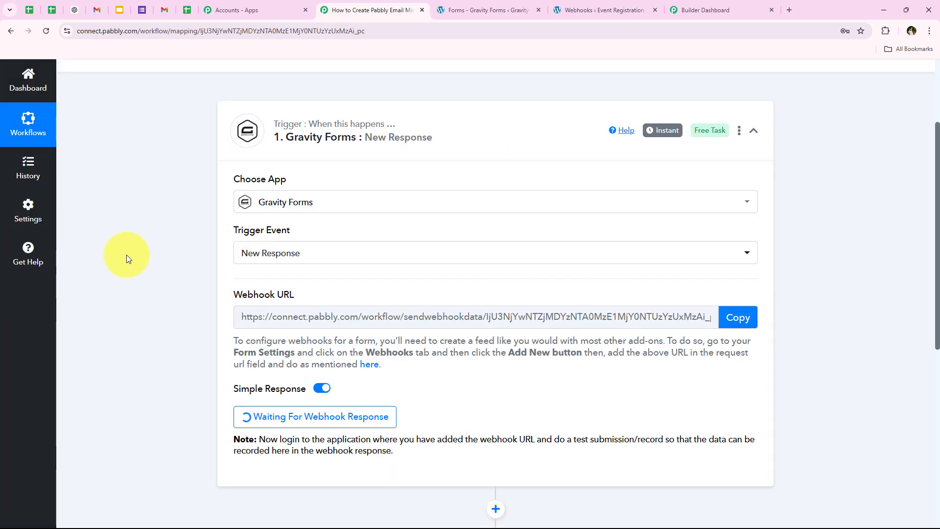
scroll(157, 342, up, 1)
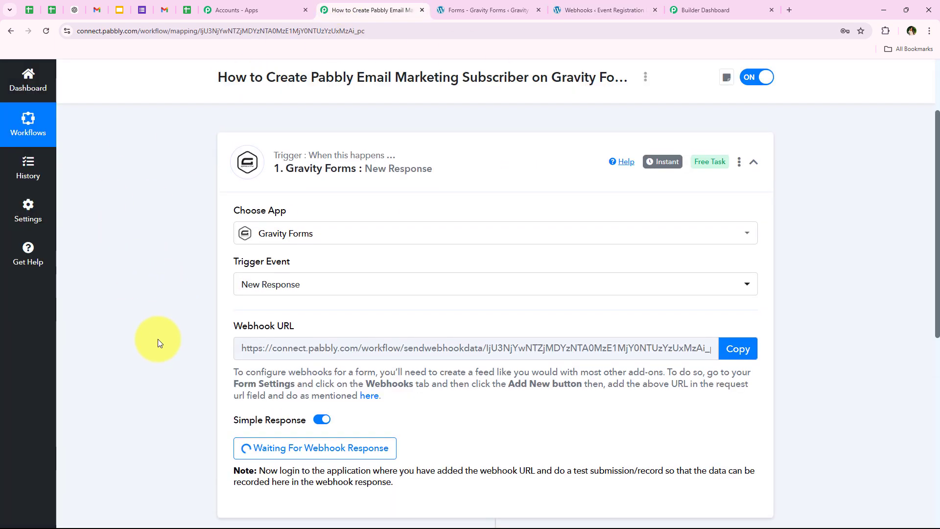
scroll(156, 342, down, 5)
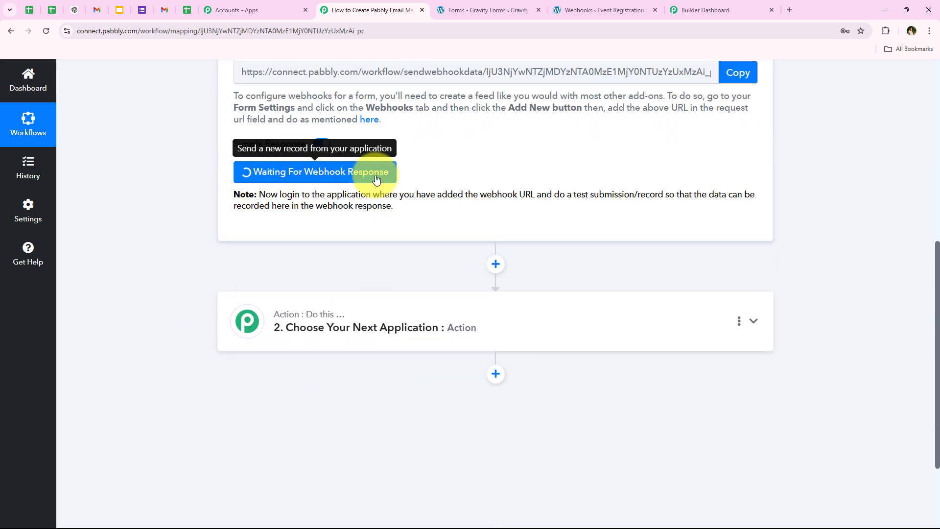
drag(552, 194, 662, 195)
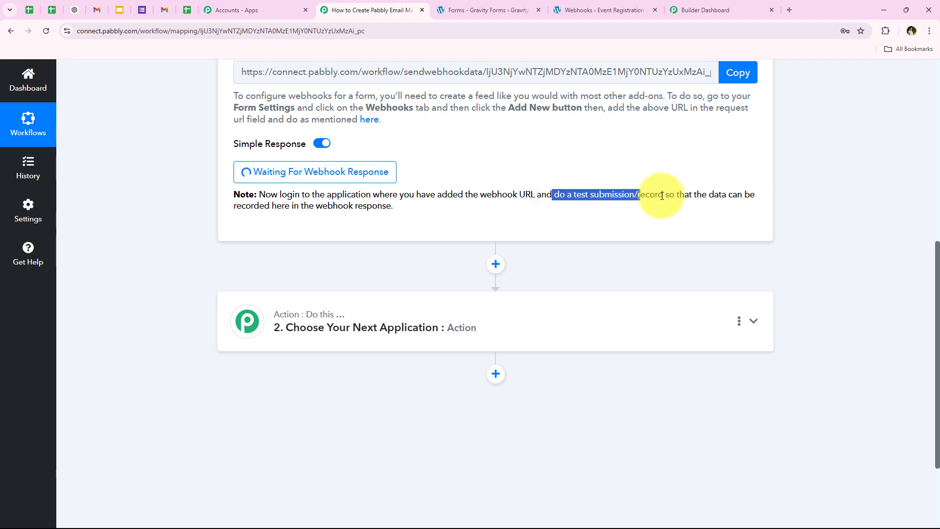
click(194, 266)
scroll(355, 207, up, 5)
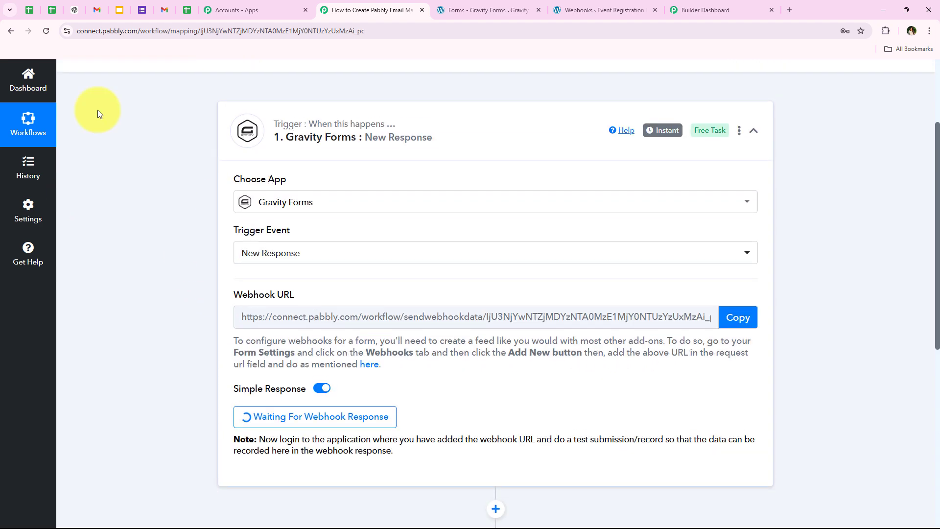
scroll(514, 259, down, 2)
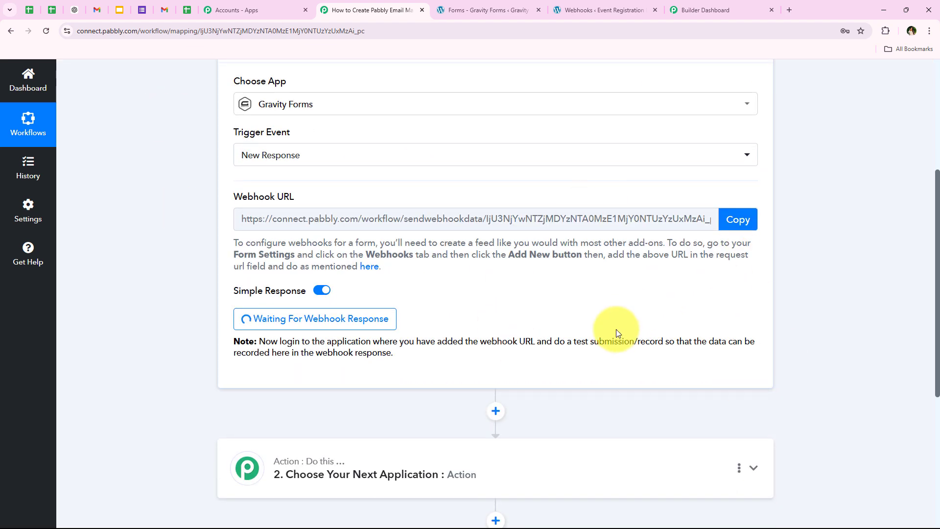
scroll(153, 322, up, 3)
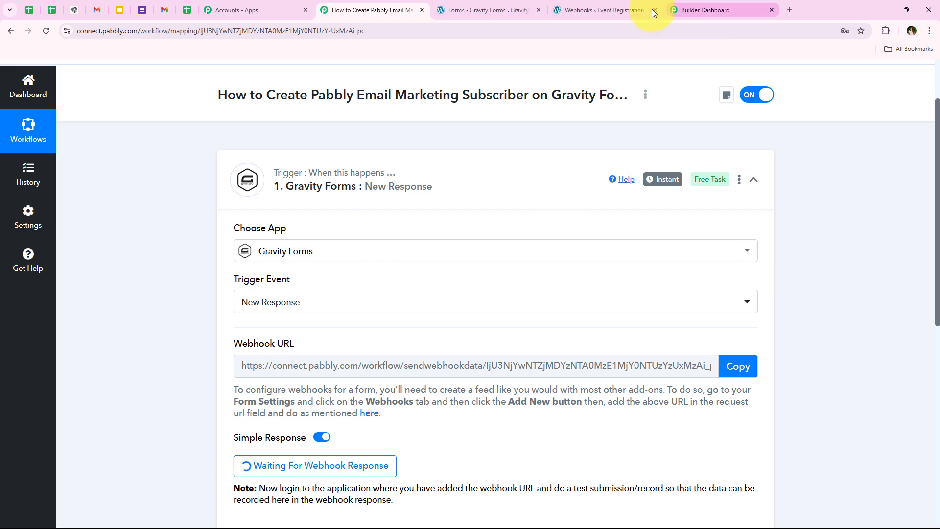
middle_click(635, 15)
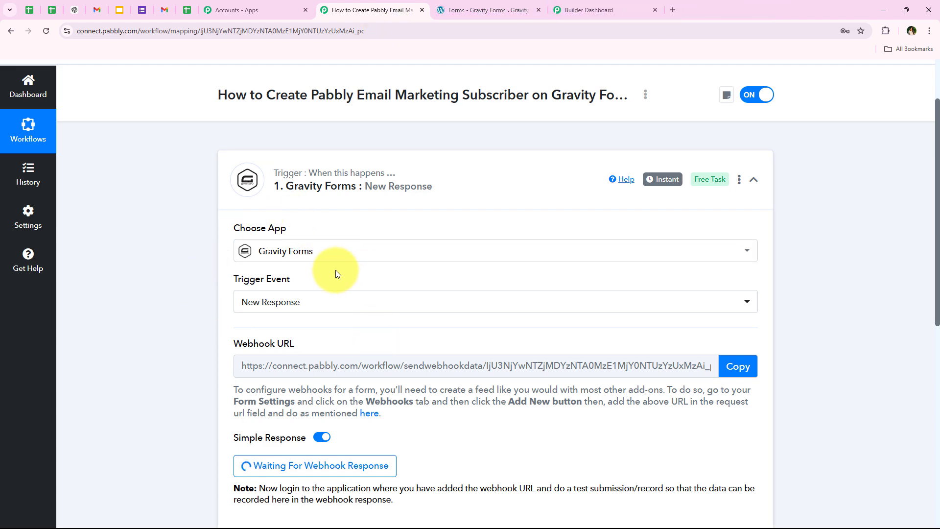
Switch to the Gravity Forms list and open a preview of the Event Registration Form
click(475, 10)
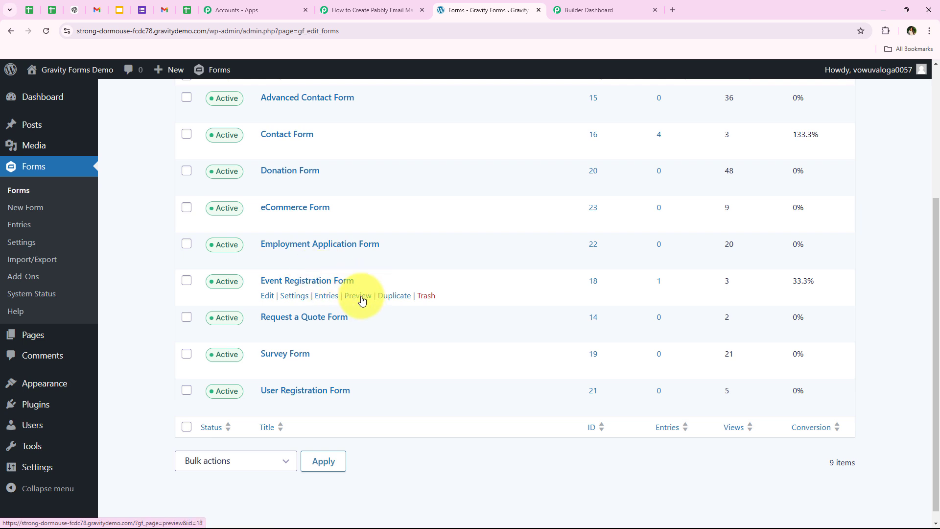
click(593, 9)
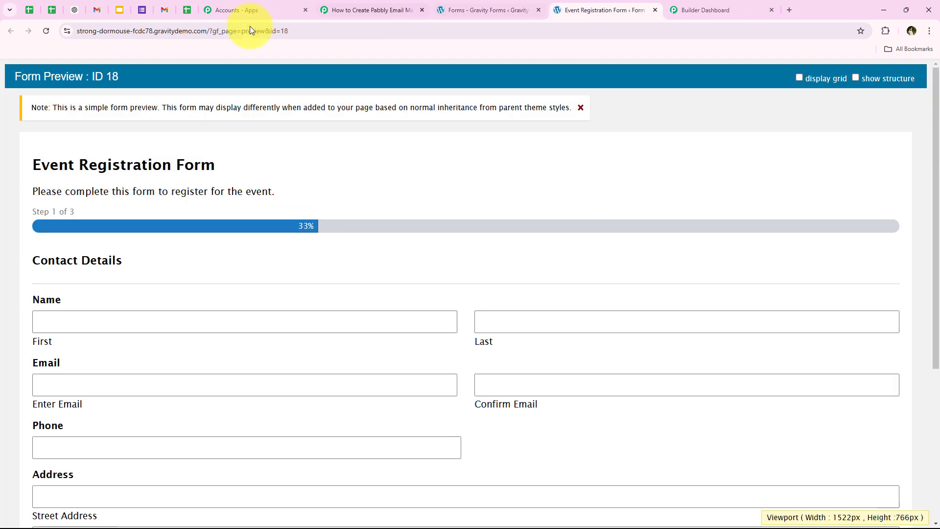
scroll(281, 191, down, 5)
scroll(266, 313, up, 4)
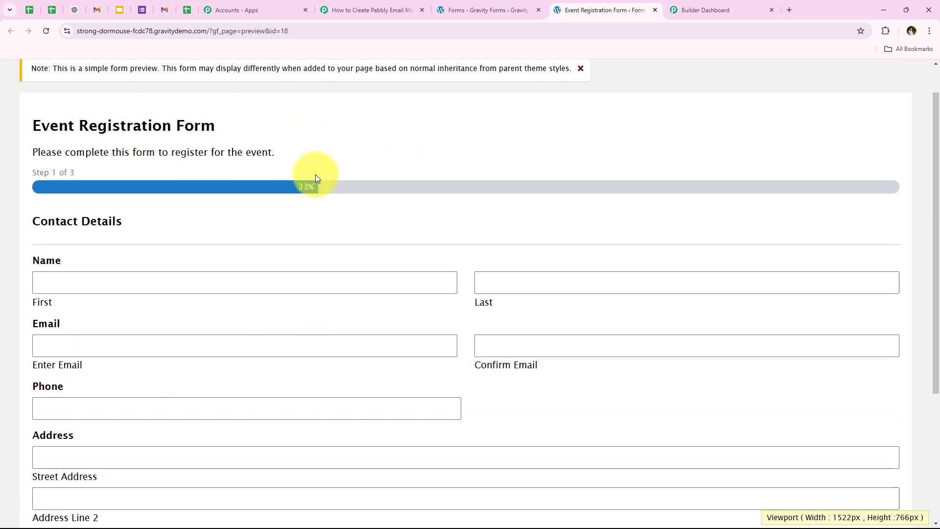
Fill the contact details page with a saved demo contact that uses the New Street address, and continue to the Event Details page
scroll(133, 289, down, 1)
click(141, 233)
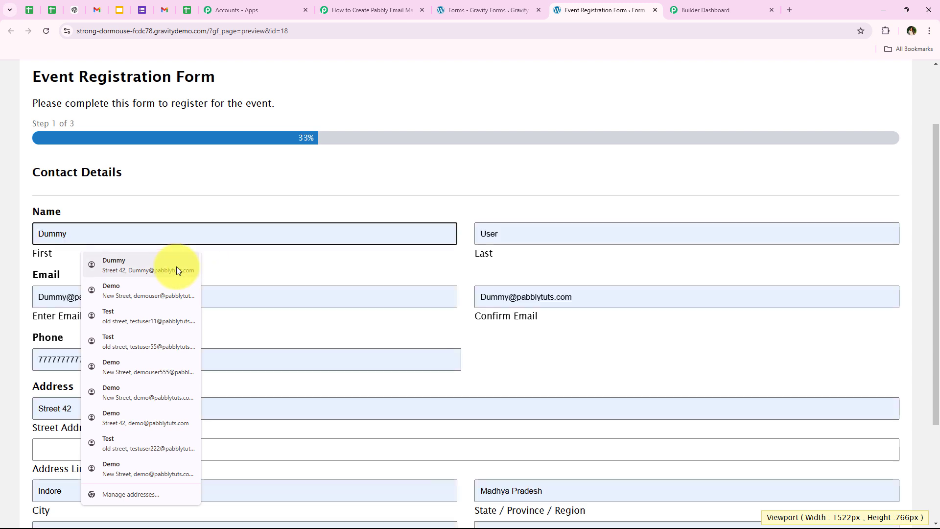
click(165, 296)
scroll(86, 311, down, 1)
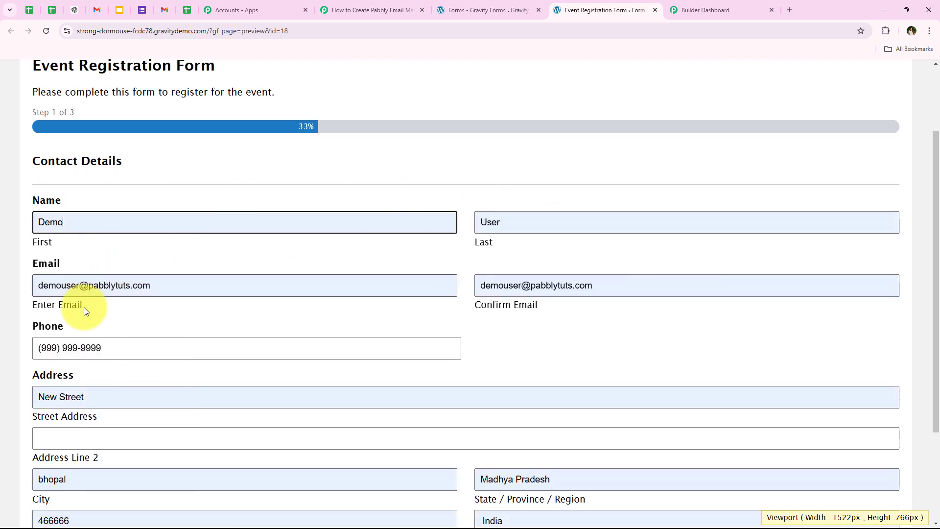
scroll(84, 311, down, 1)
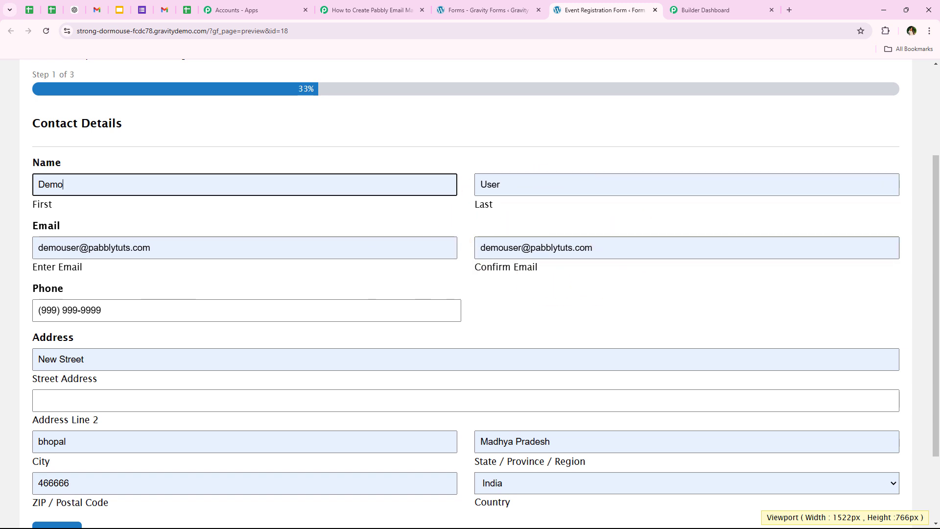
scroll(116, 294, down, 3)
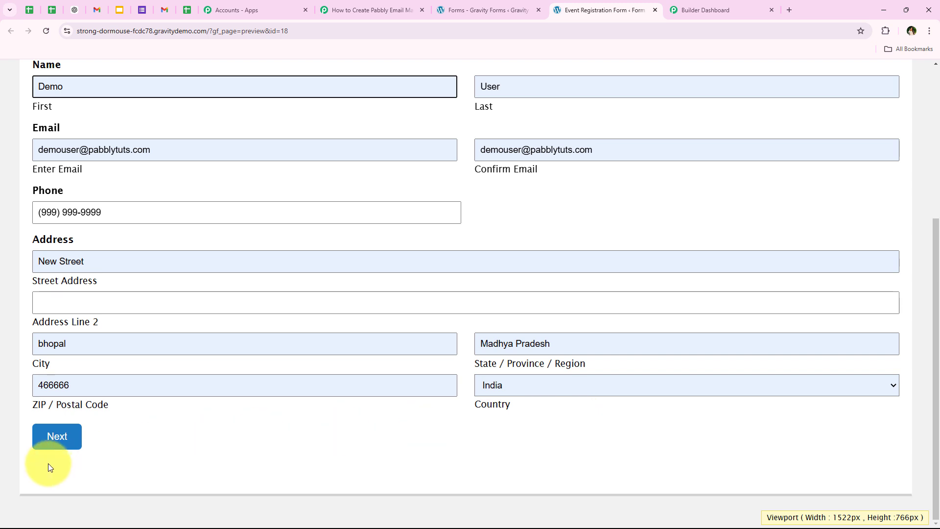
click(65, 449)
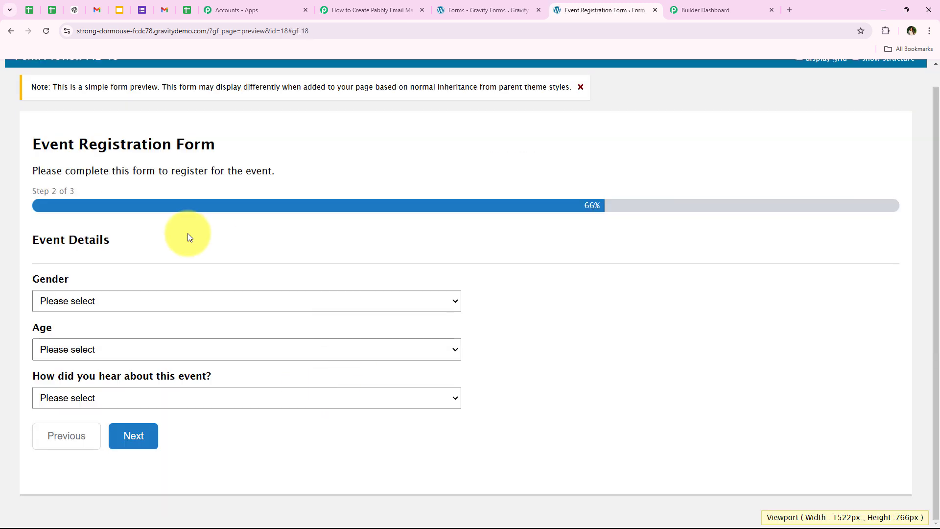
Choose Female as gender, 16-24 as age and Word of Mouth as how the event was heard about, and continue to Payment Details
drag(22, 280, 95, 280)
click(98, 300)
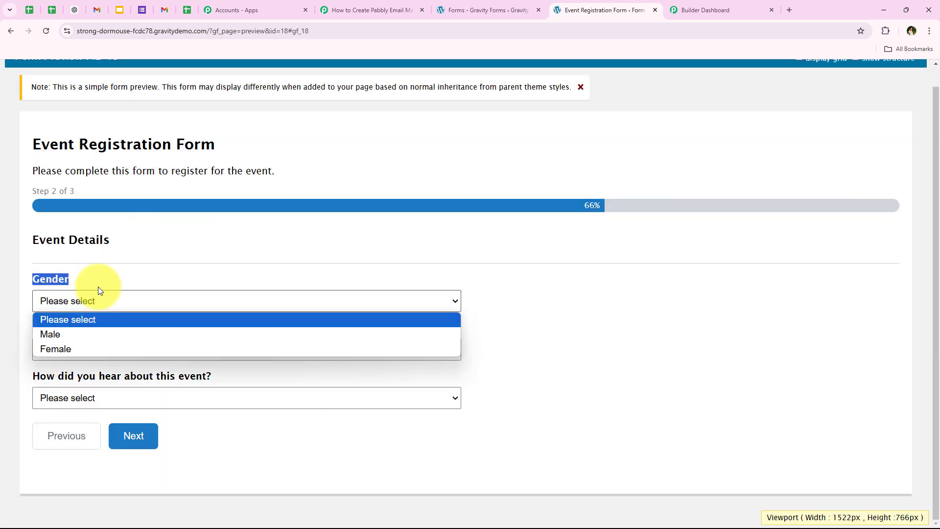
click(91, 348)
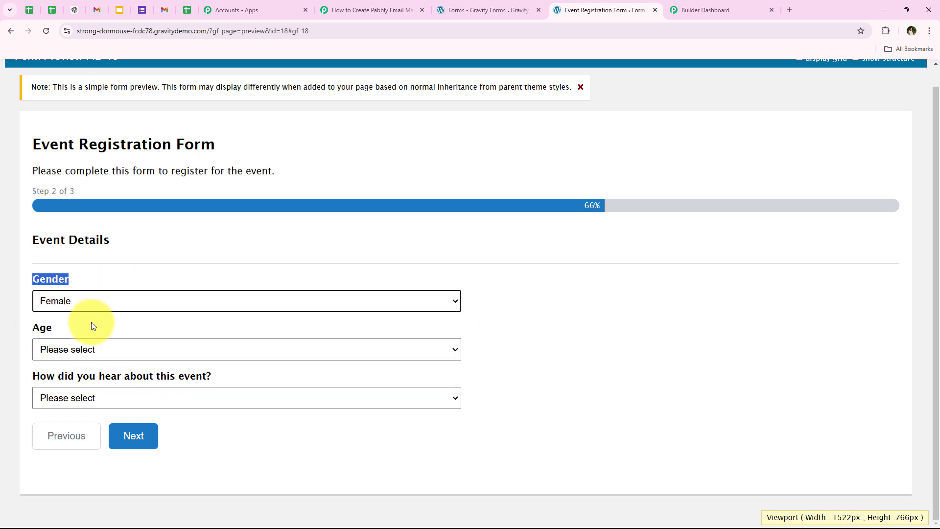
click(50, 348)
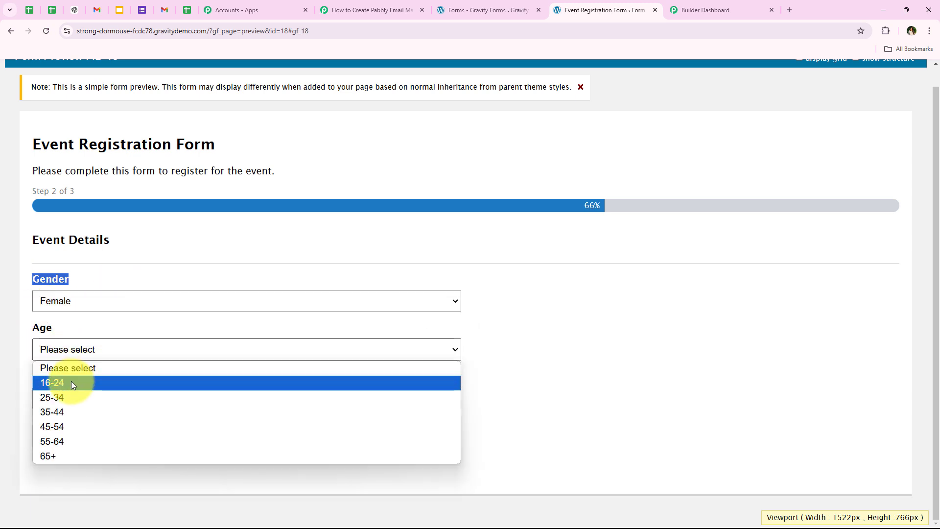
click(72, 381)
drag(34, 377, 221, 378)
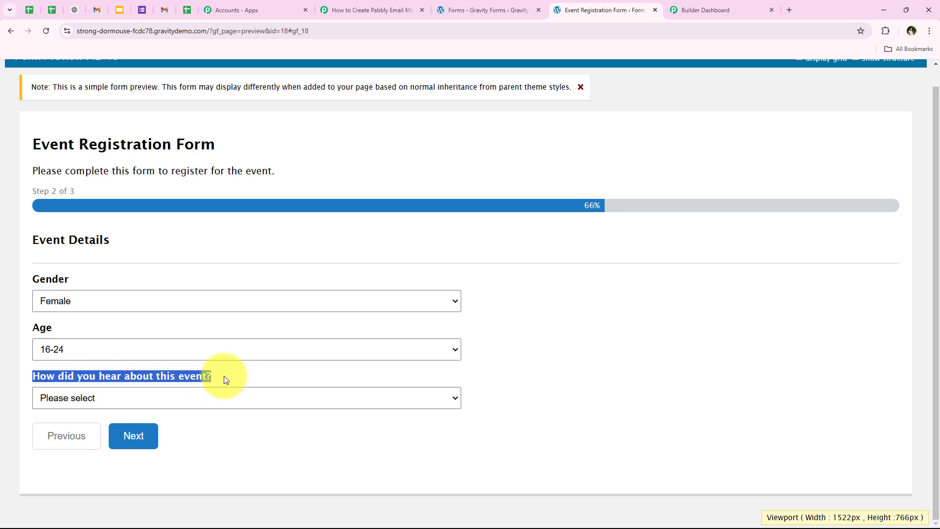
click(219, 384)
click(218, 397)
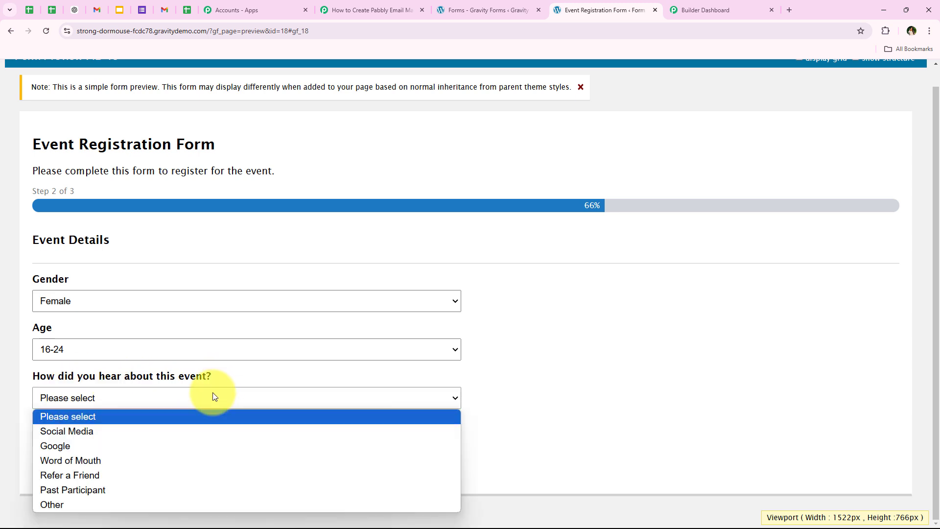
click(116, 465)
click(130, 442)
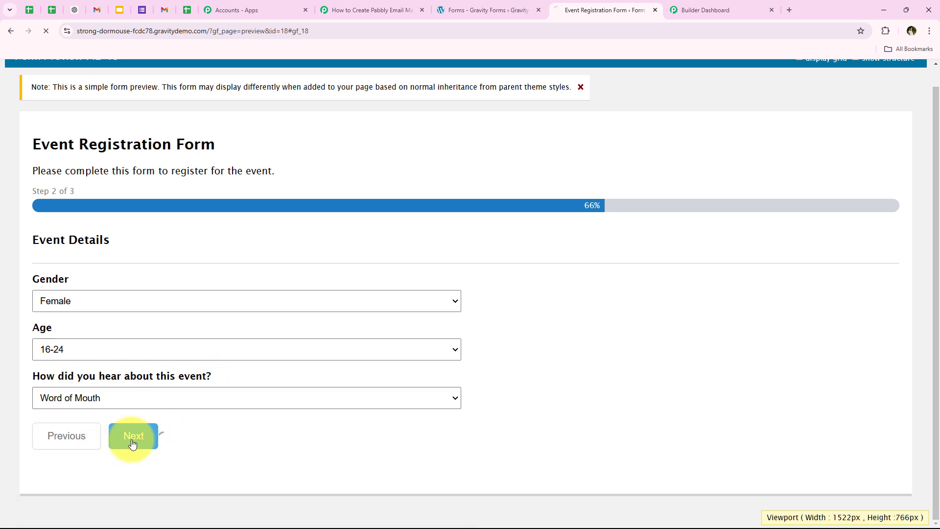
Keep 1 as the number of tickets needed, submit the registration form, and read the confirmation message
triple_click(66, 204)
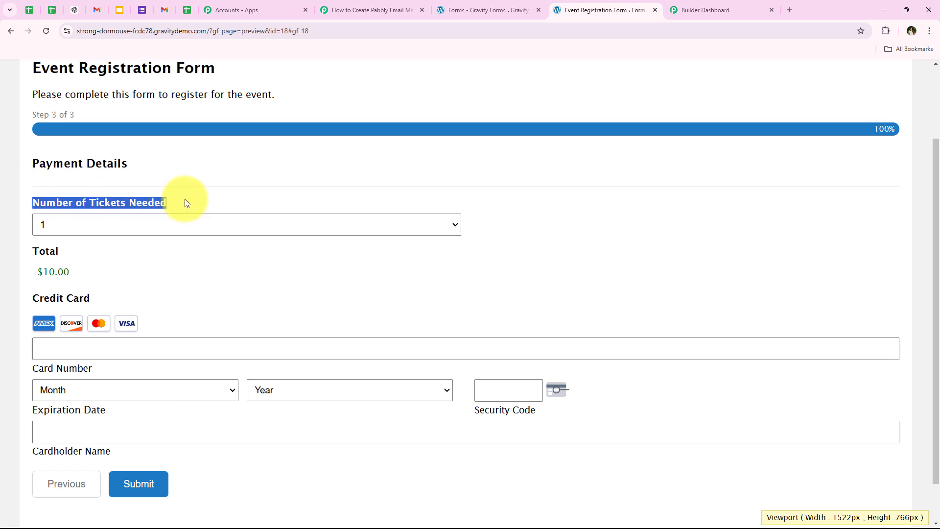
click(147, 231)
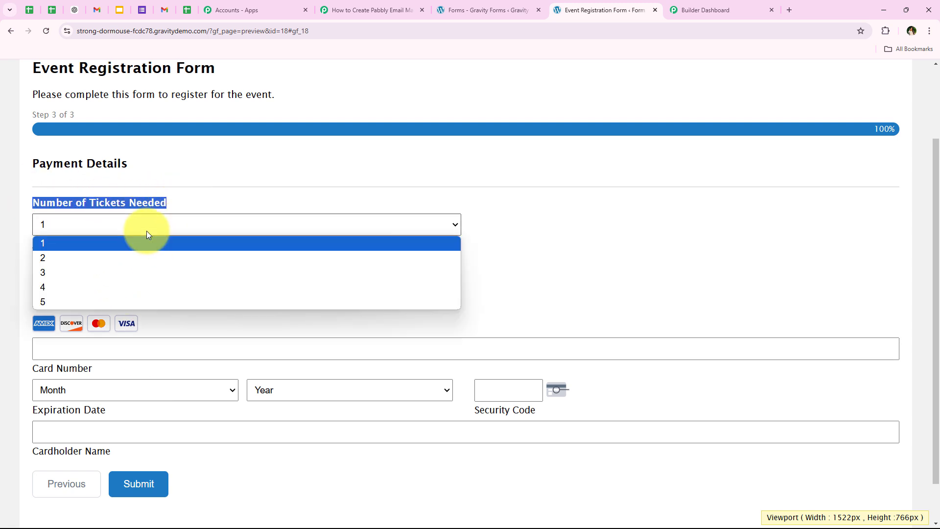
click(146, 230)
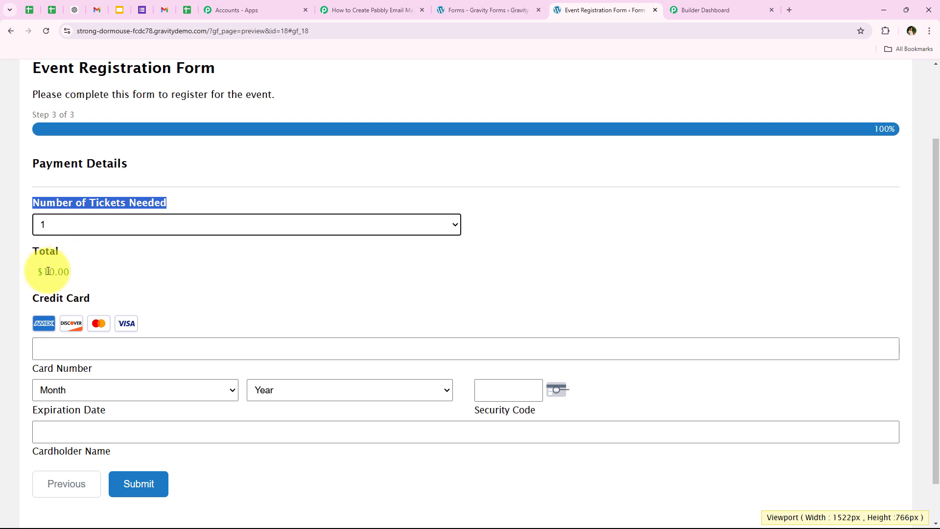
scroll(46, 269, down, 1)
click(113, 303)
click(142, 328)
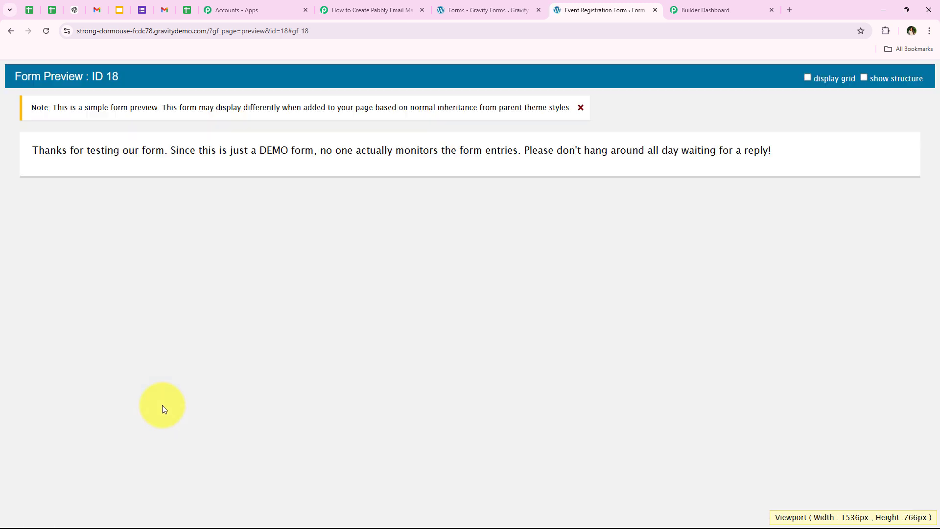
drag(14, 150, 153, 151)
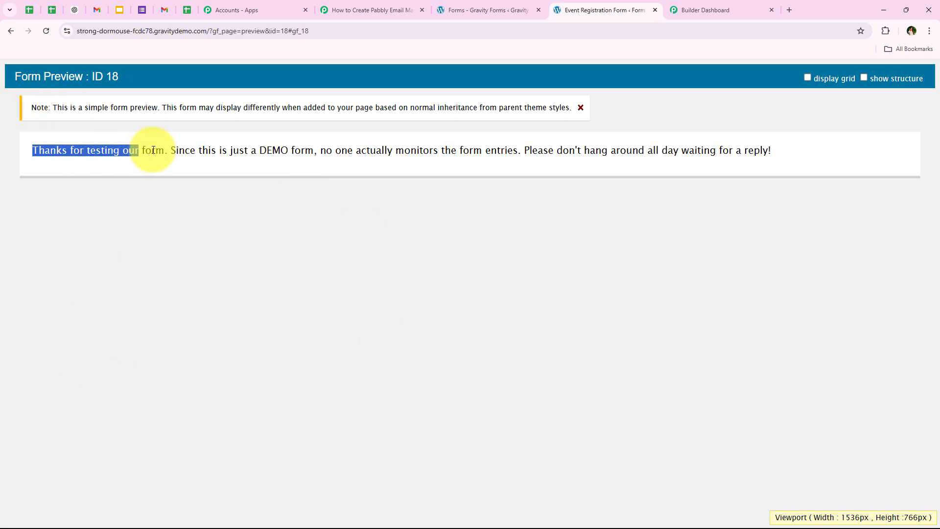
click(192, 239)
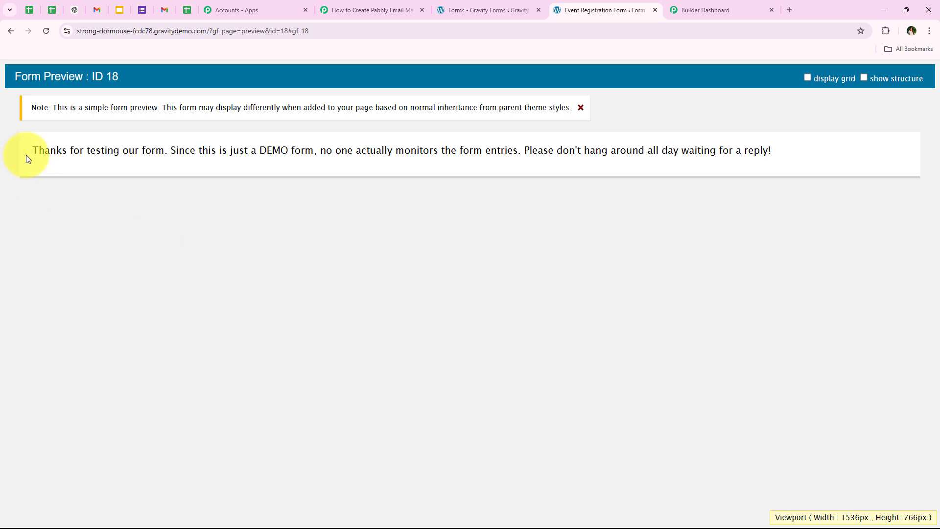
drag(25, 154, 315, 156)
click(376, 387)
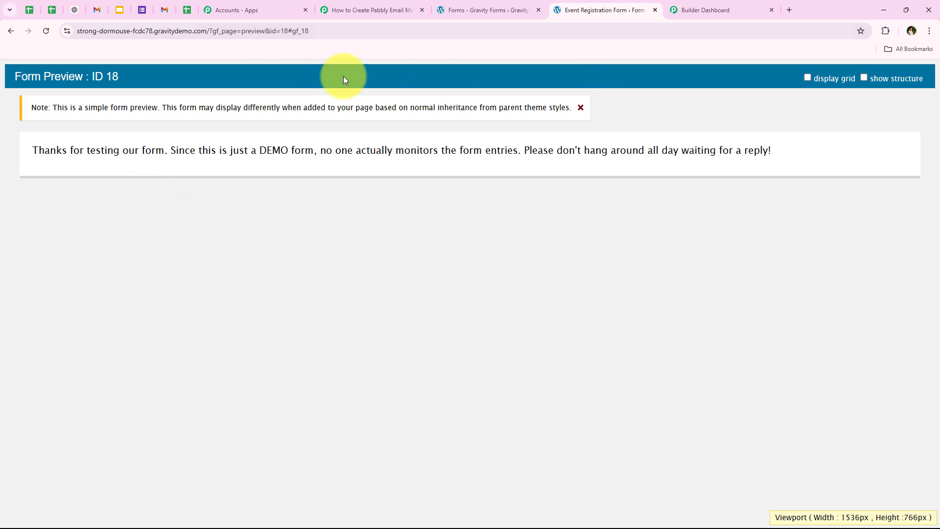
Return to the Pabbly Connect workflow and check the age and gender values in the trigger's received response
click(356, 6)
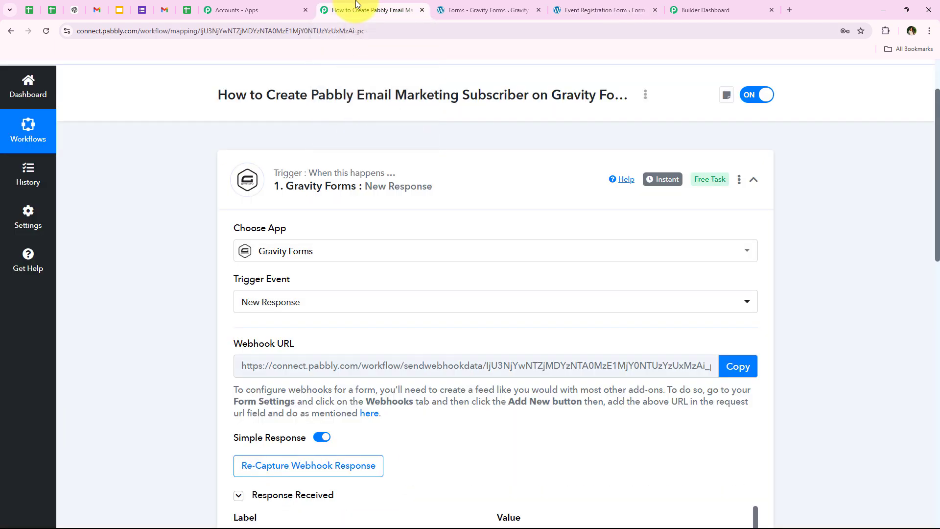
scroll(218, 348, down, 5)
scroll(218, 352, down, 1)
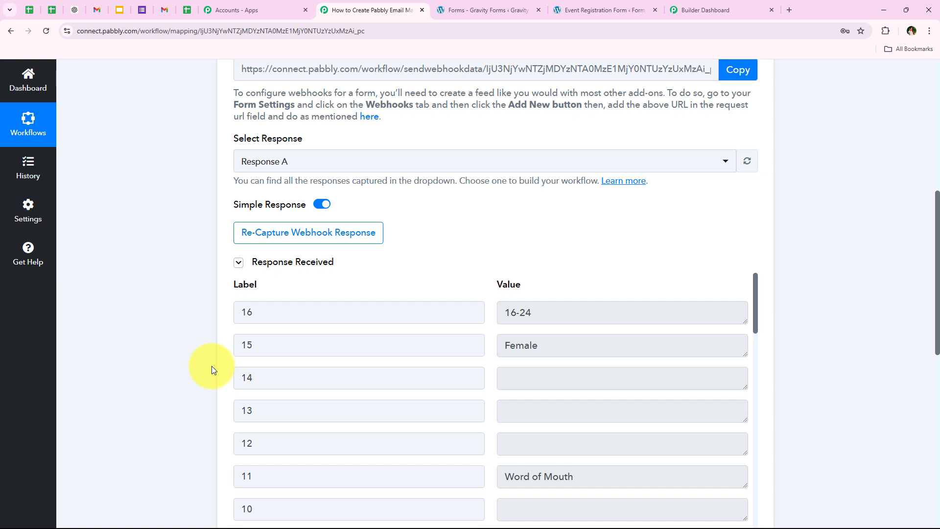
scroll(211, 366, down, 1)
click(580, 266)
click(563, 295)
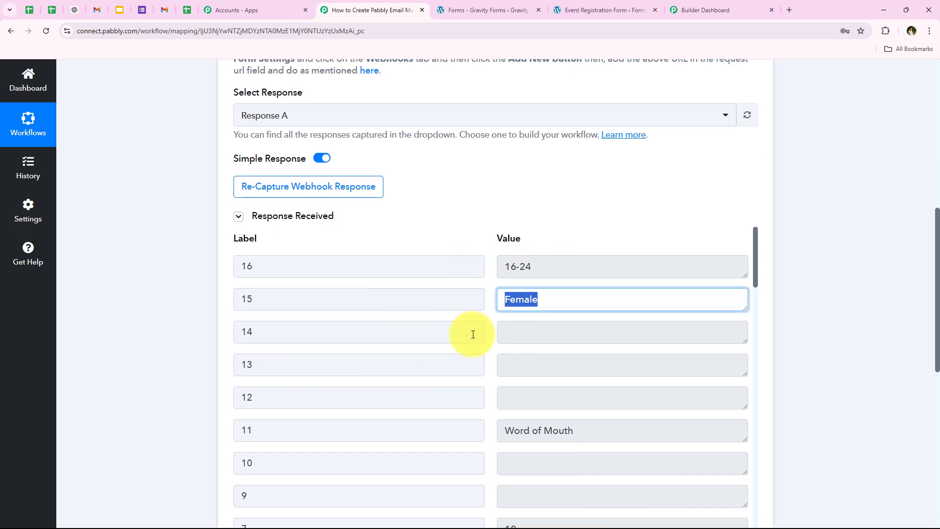
click(651, 264)
click(538, 301)
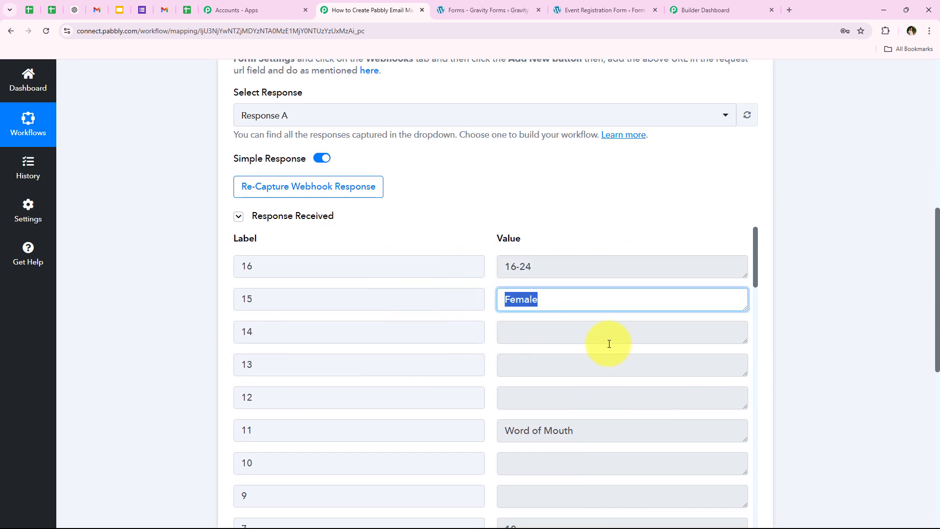
Check the phone number and email values further down the received webhook response
scroll(617, 344, down, 2)
click(612, 337)
scroll(535, 348, down, 1)
scroll(535, 345, down, 2)
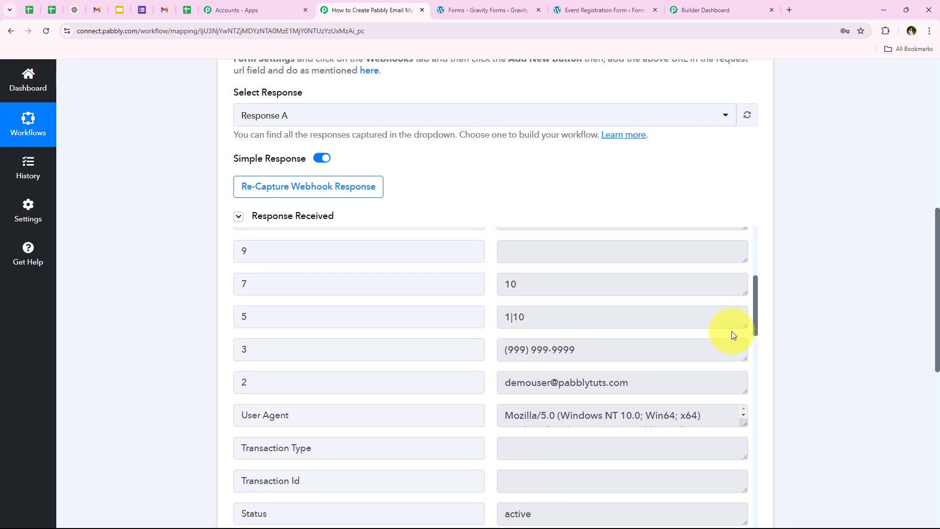
drag(716, 348, 367, 350)
drag(684, 381, 378, 381)
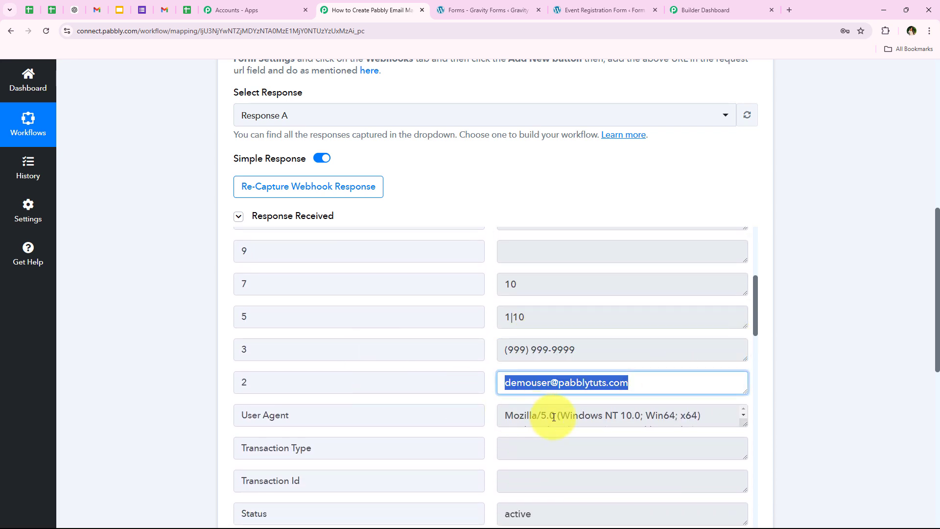
scroll(545, 420, down, 9)
scroll(546, 431, down, 11)
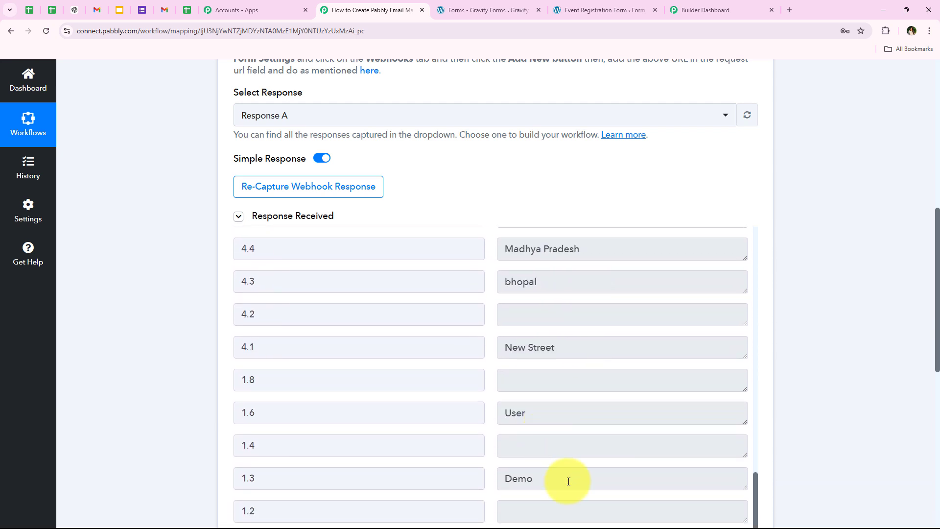
Check the first name, last name, street, city and state values near the end of the received response
triple_click(566, 478)
triple_click(563, 409)
triple_click(595, 348)
triple_click(583, 275)
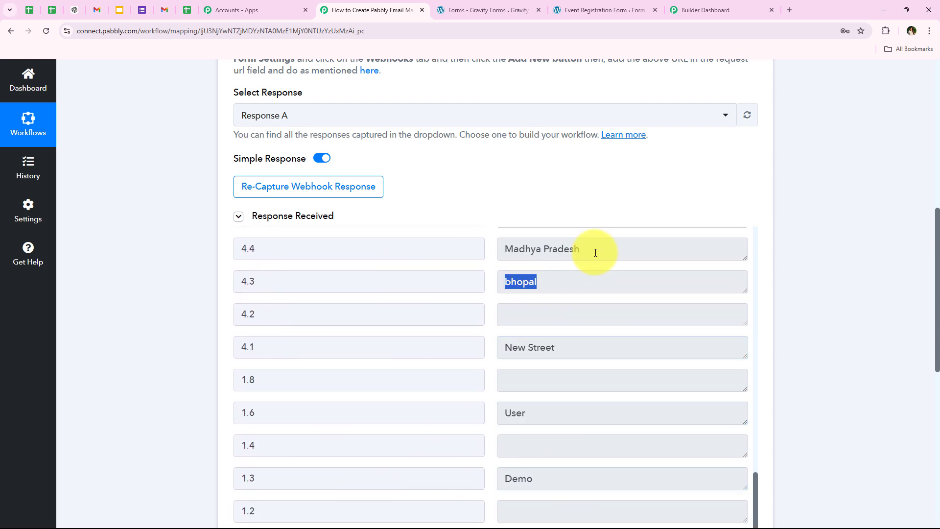
triple_click(594, 250)
click(124, 277)
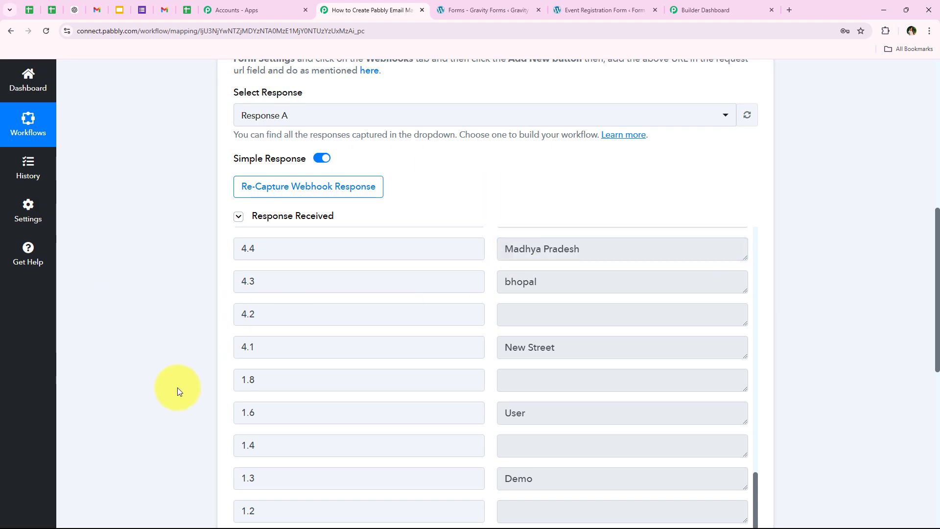
Collapse the Gravity Forms trigger, glance back at the forms list, and expand the workflow's action step to show its application choices
scroll(177, 387, up, 9)
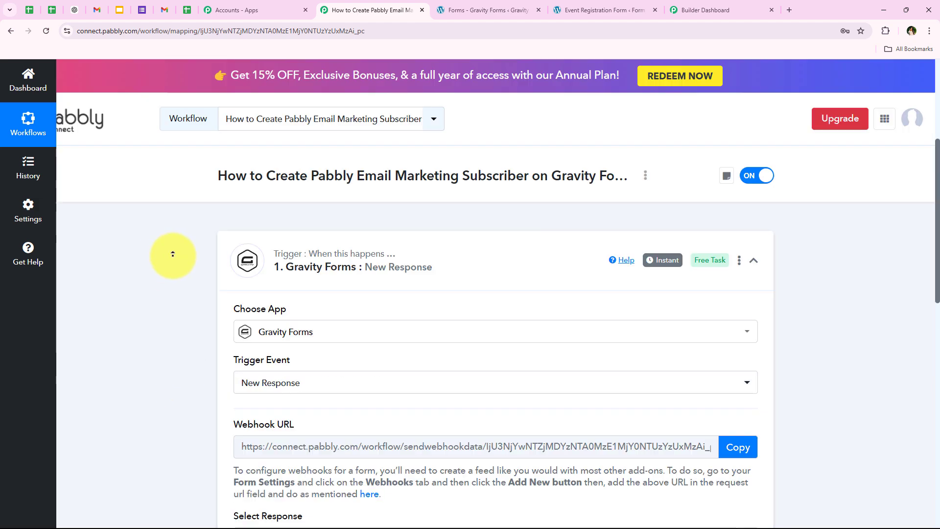
click(495, 273)
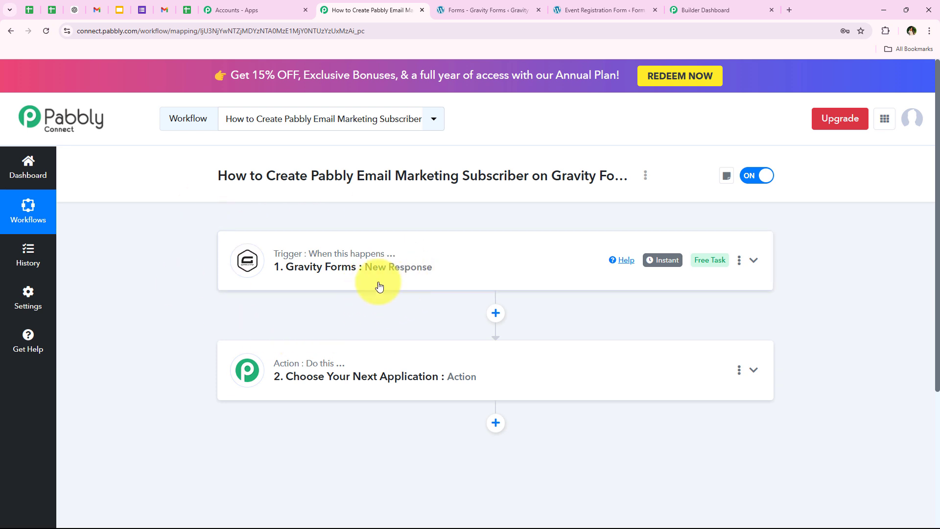
click(505, 8)
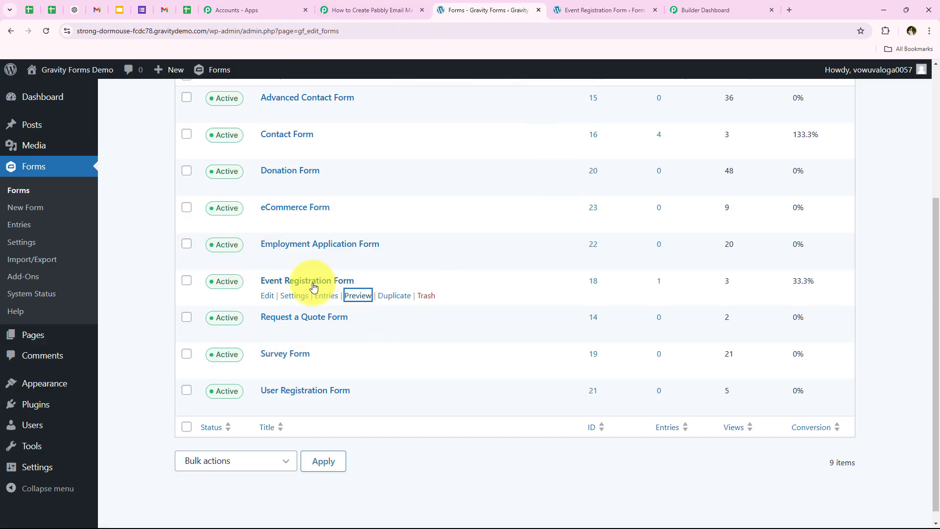
click(338, 10)
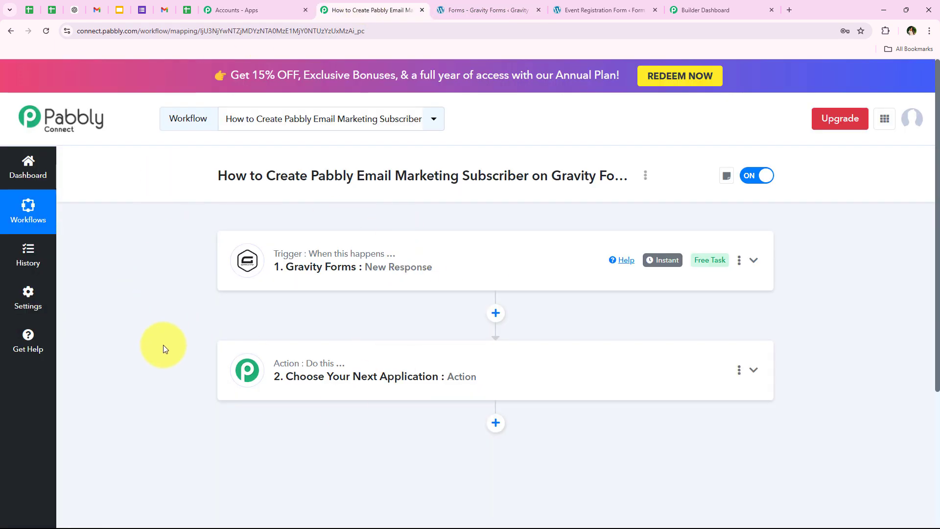
click(296, 391)
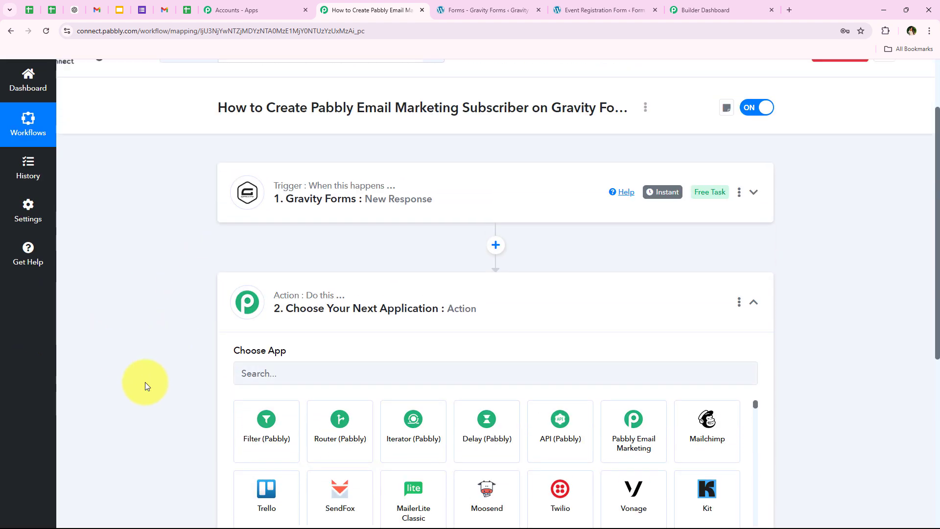
Search the action step's application choices for "Pabbly Em" and choose Pabbly Email Marketing
scroll(145, 381, down, 3)
scroll(193, 336, up, 4)
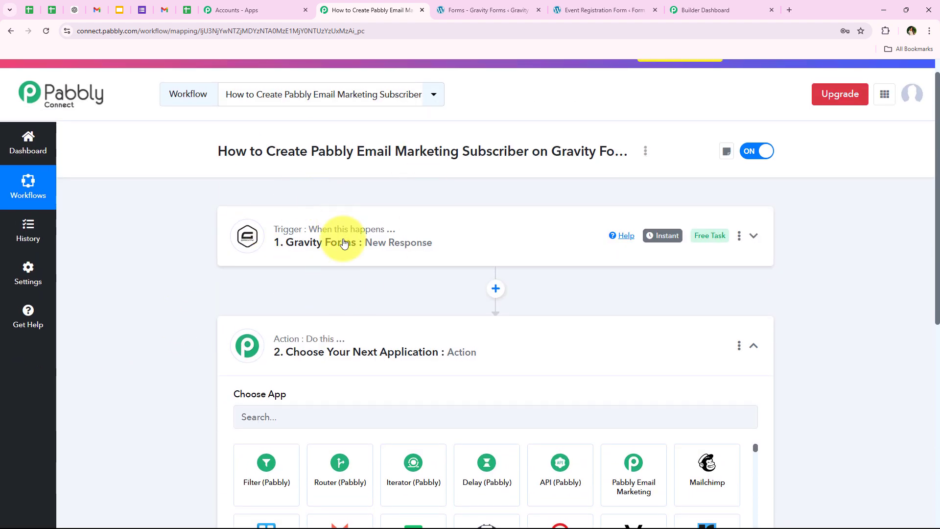
scroll(325, 245, down, 4)
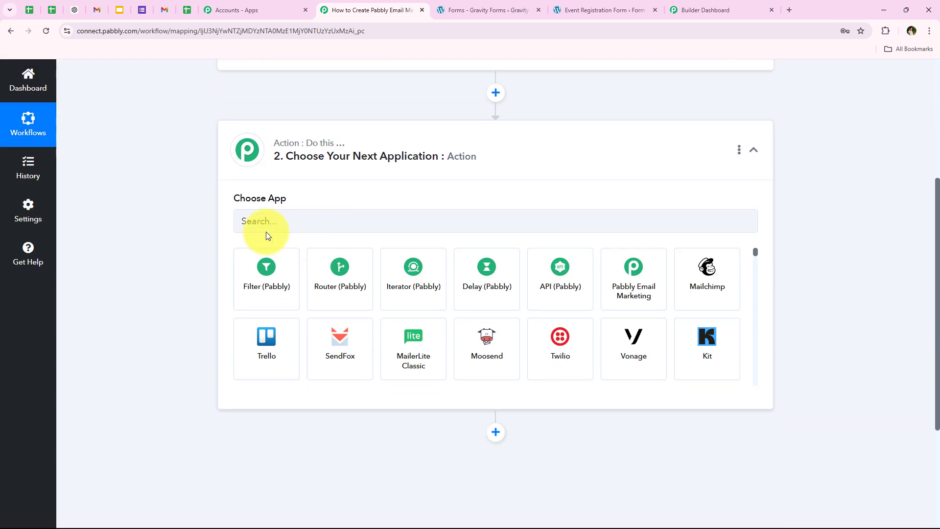
click(256, 218)
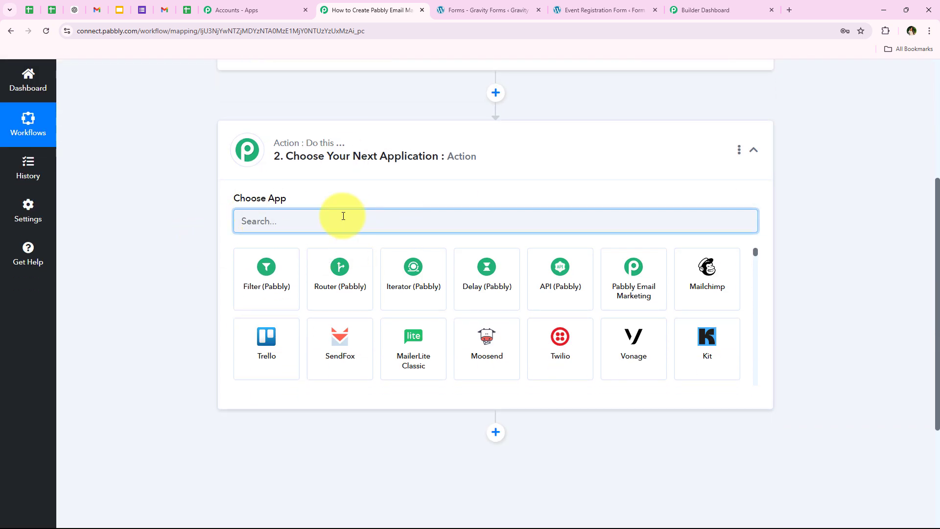
text(Pabb)
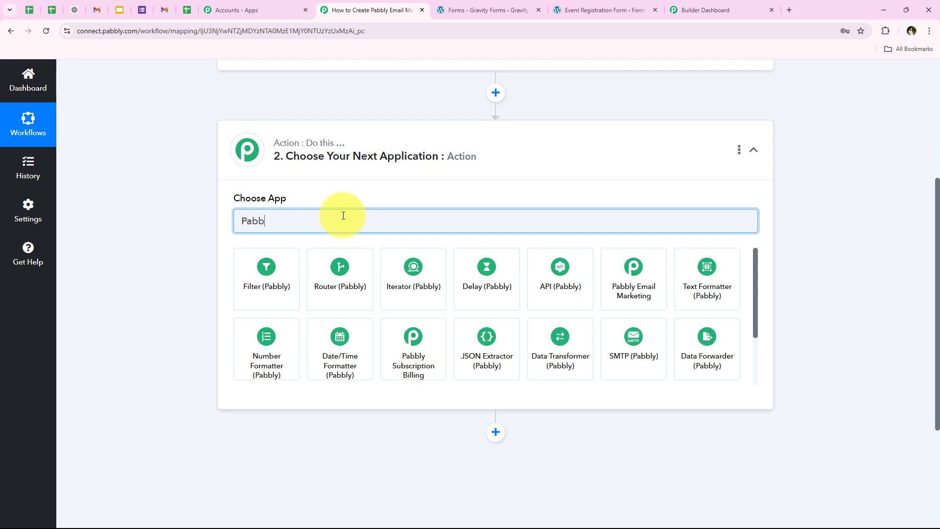
text(ly E)
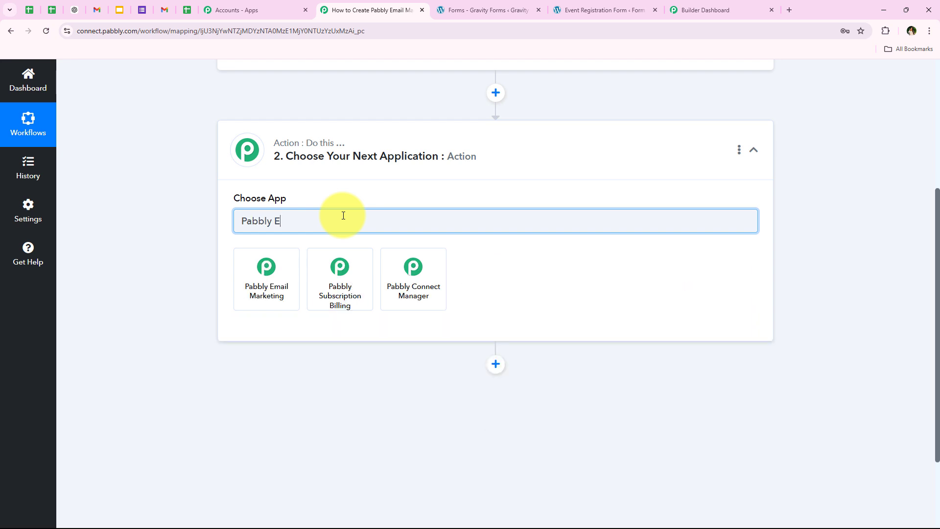
text(m)
click(271, 268)
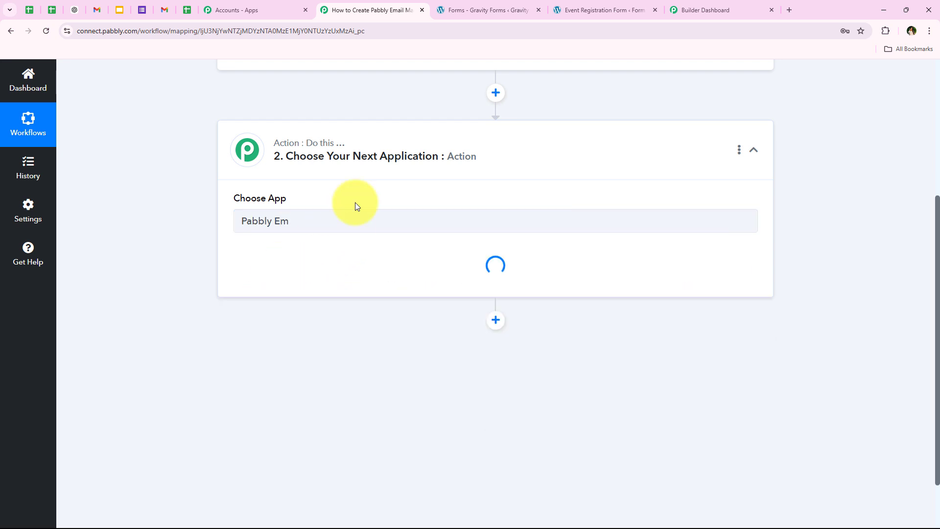
Set the action event of the Pabbly Email Marketing step to Add Subscribers
drag(245, 251, 252, 267)
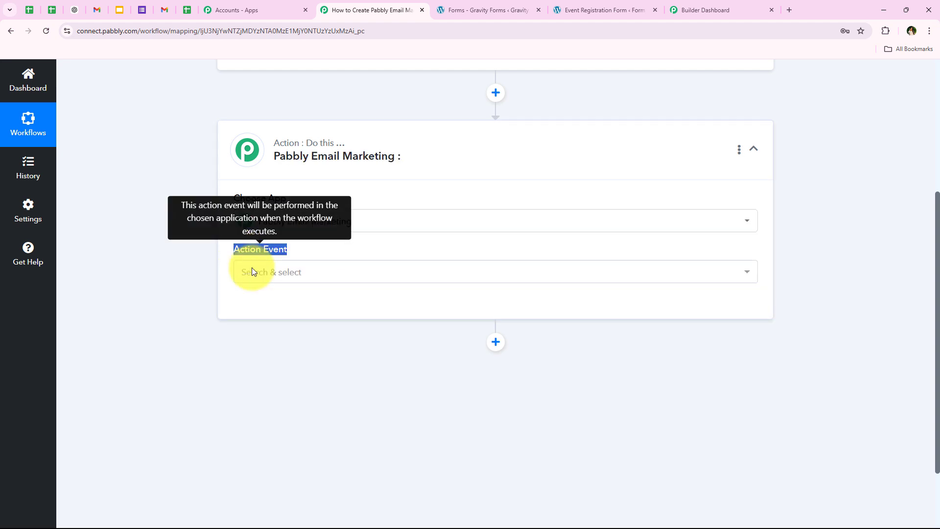
click(269, 280)
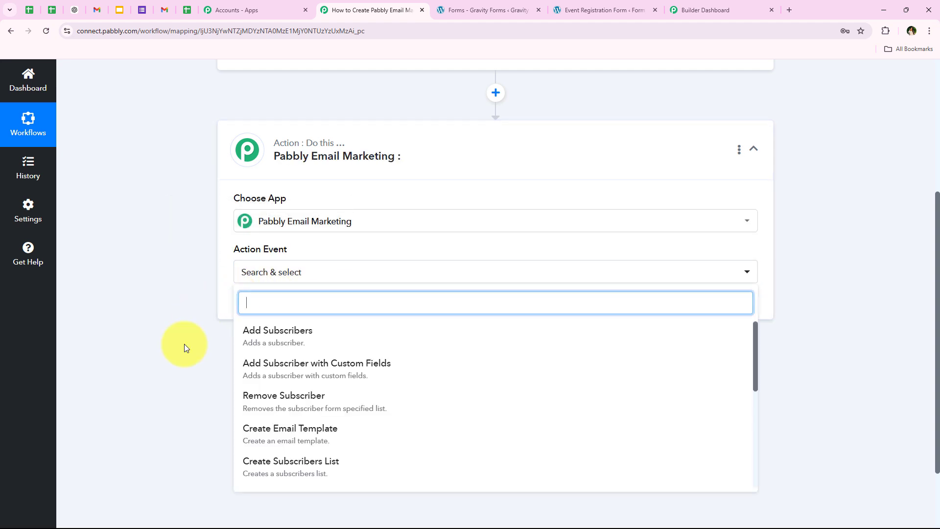
click(465, 339)
Start a new Pabbly Email Marketing connection for the action and open the linked Developer API page that holds the bearer token
click(288, 312)
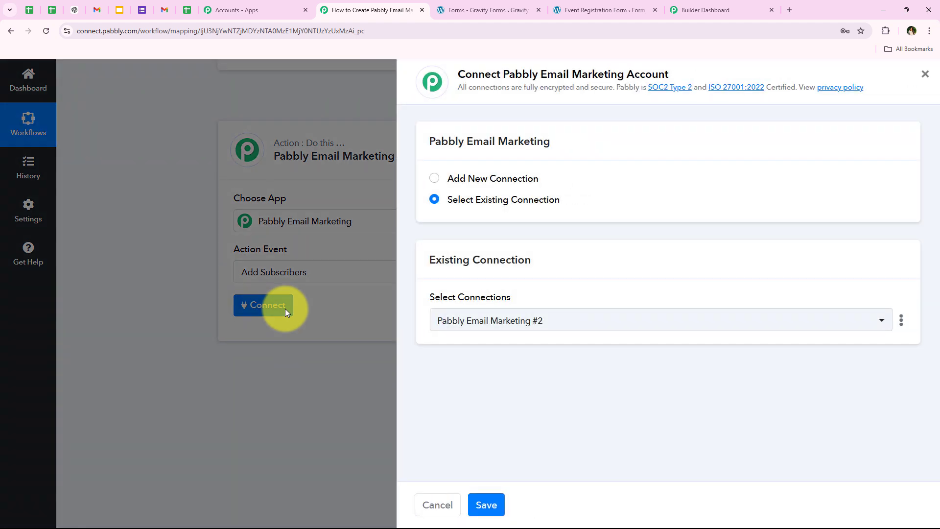
click(493, 185)
click(492, 199)
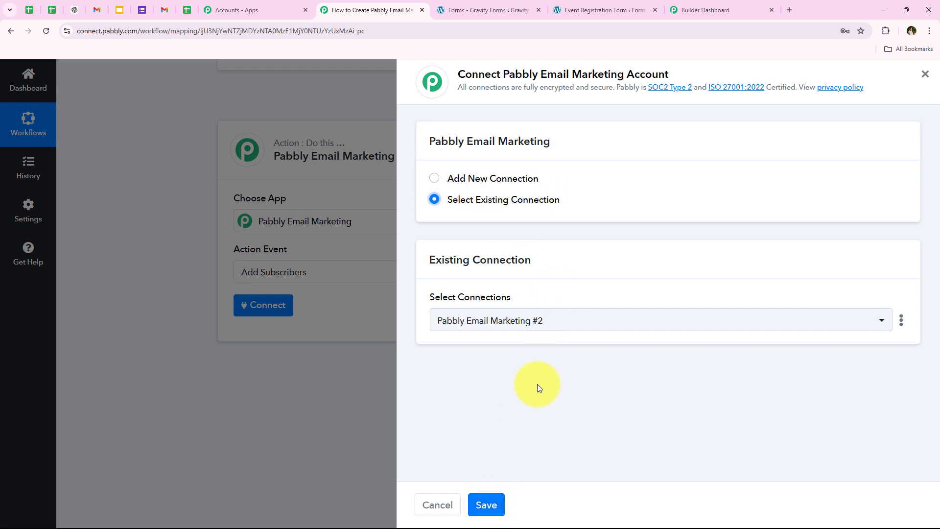
click(503, 179)
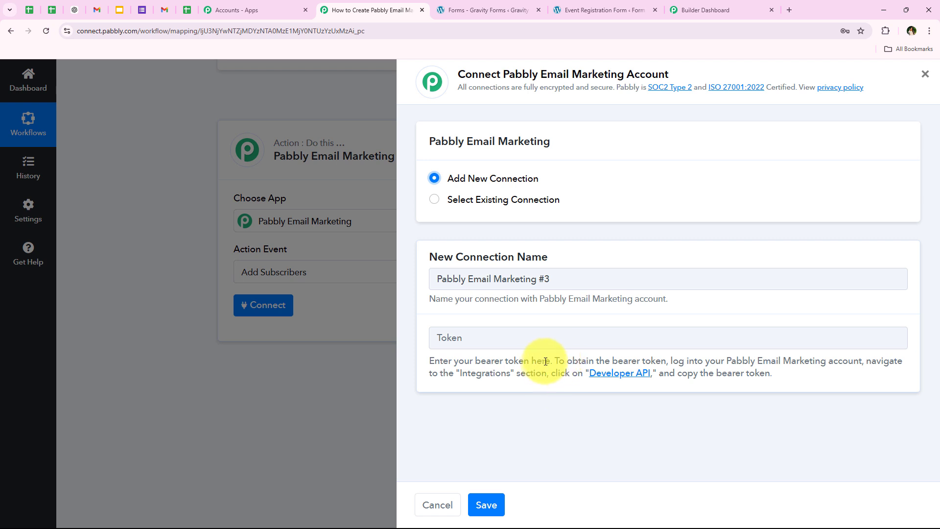
drag(552, 360, 866, 361)
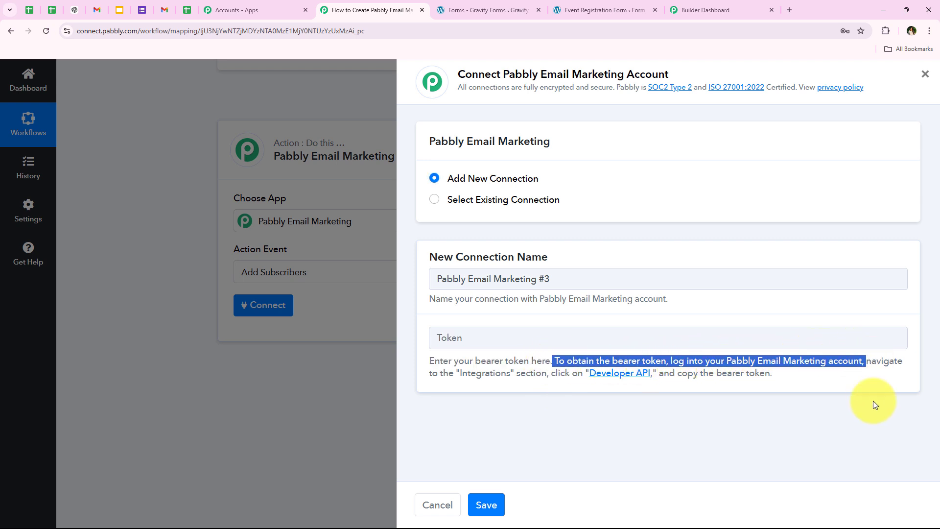
click(502, 375)
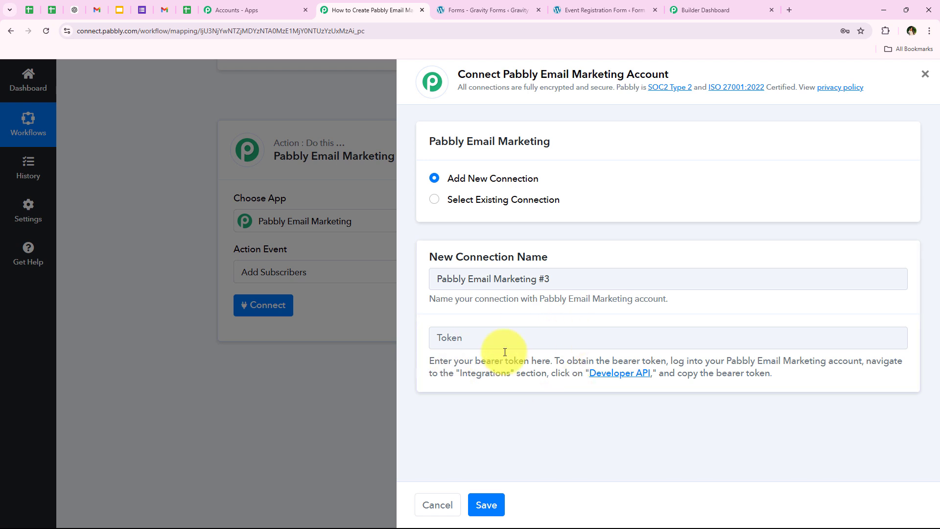
click(618, 374)
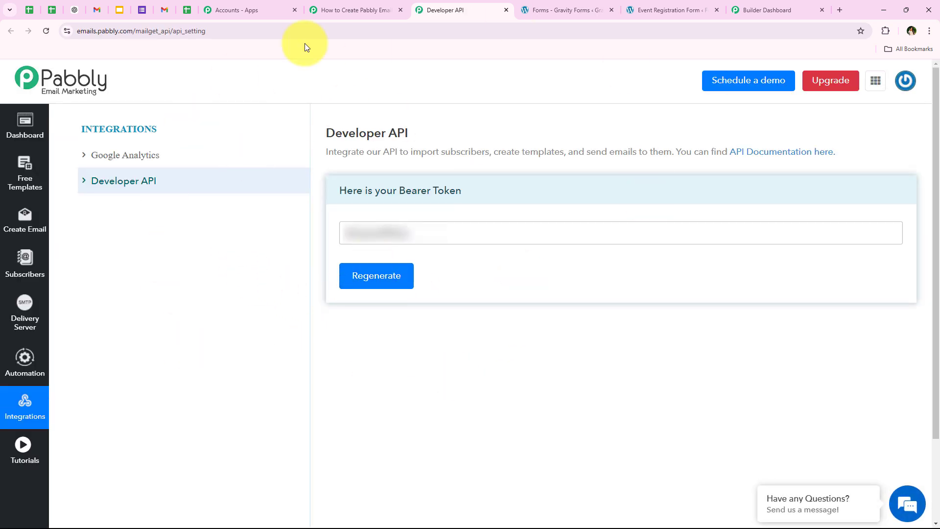
Copy the bearer token from the Developer API page, paste it into the new connection's token field, save it, and close the Developer API page
drag(400, 191, 466, 188)
click(185, 284)
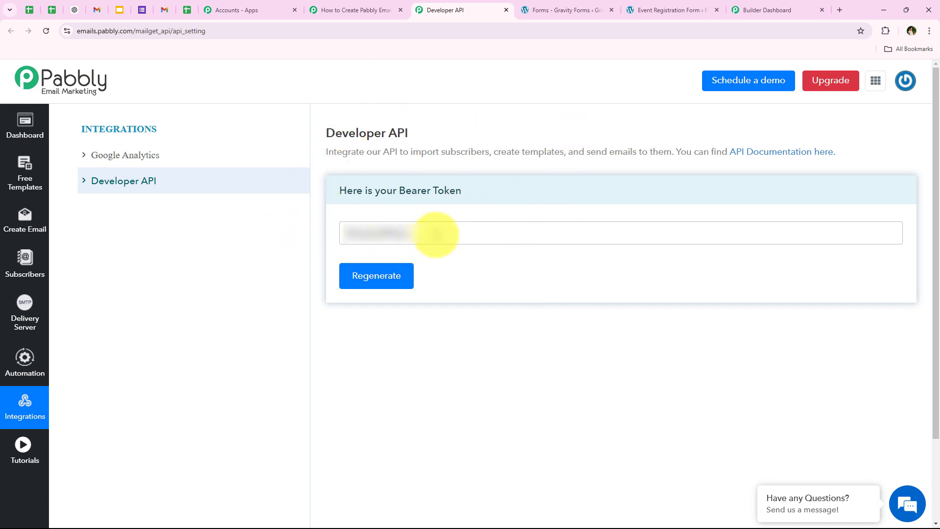
click(434, 233)
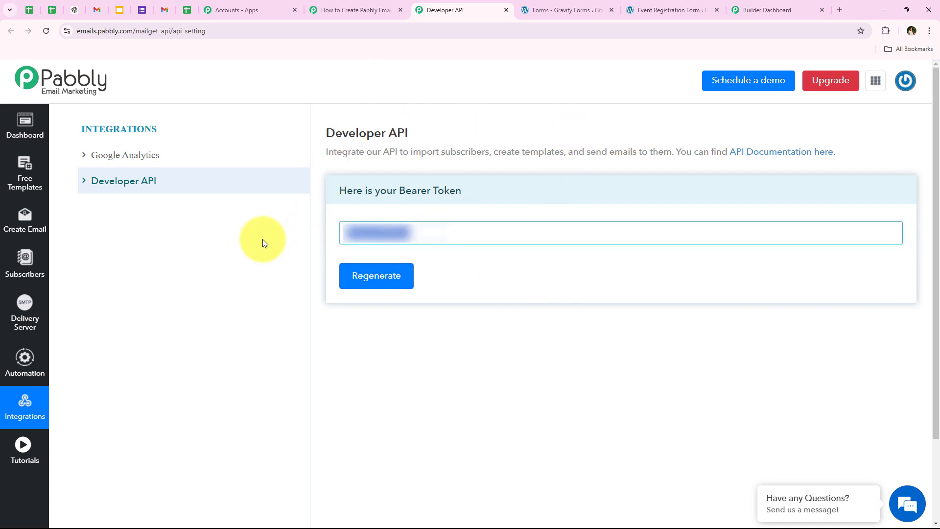
click(365, 10)
right_click(504, 345)
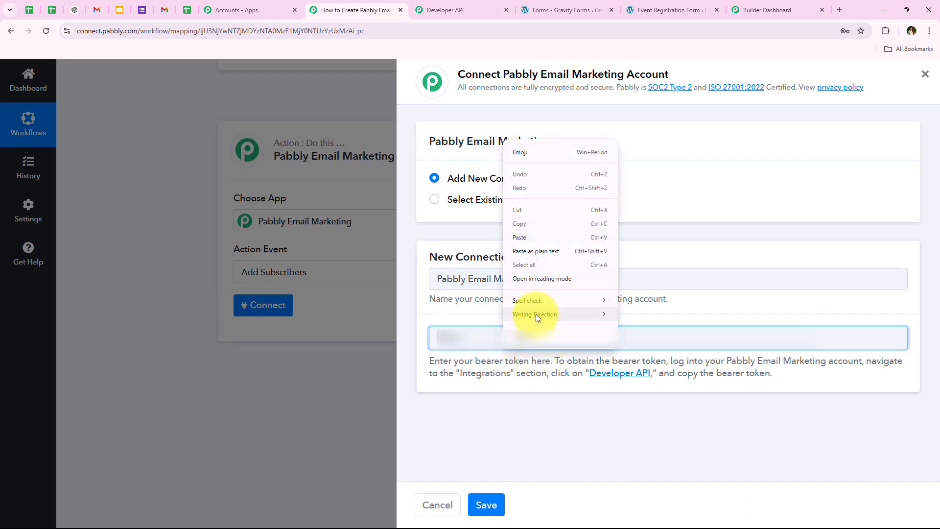
click(529, 237)
click(465, 429)
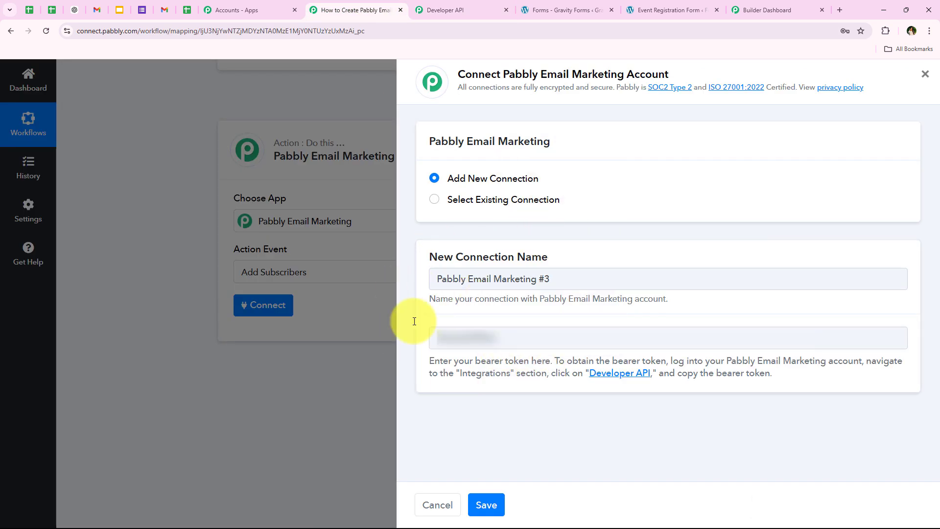
click(486, 504)
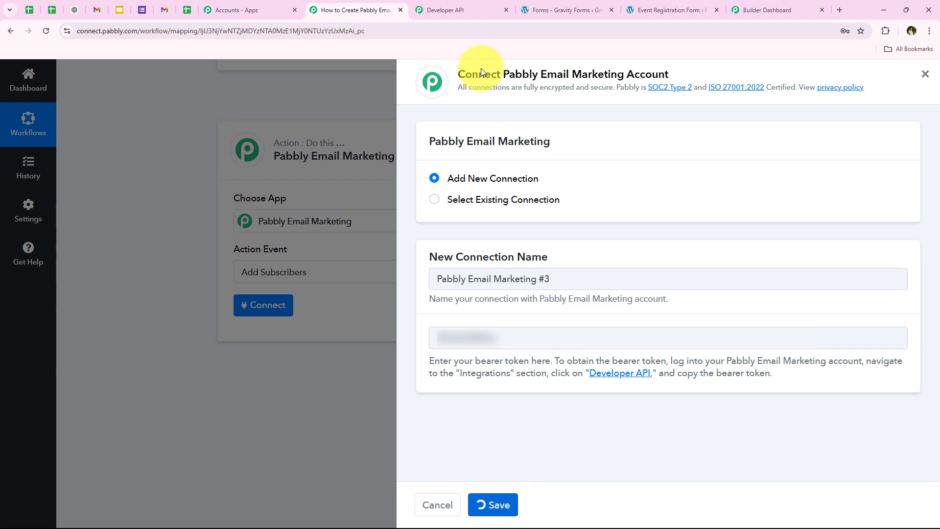
click(506, 9)
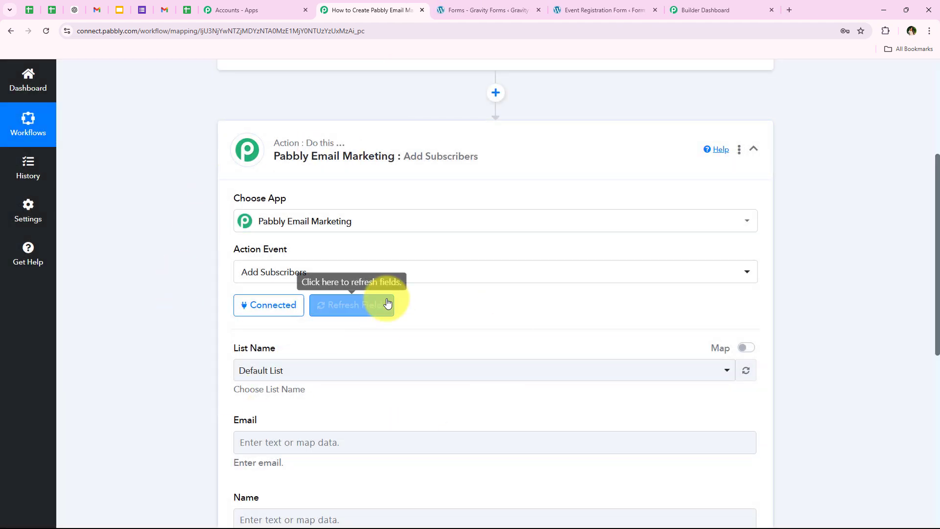
Review the available subscriber lists for the action and glance at the Pabbly Email Marketing dashboard
scroll(216, 312, down, 1)
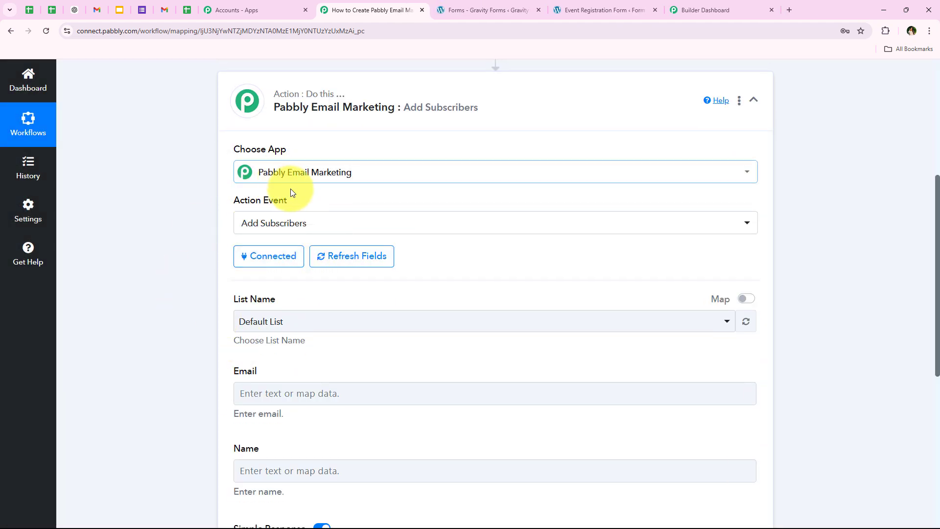
scroll(169, 298, down, 1)
scroll(169, 298, up, 2)
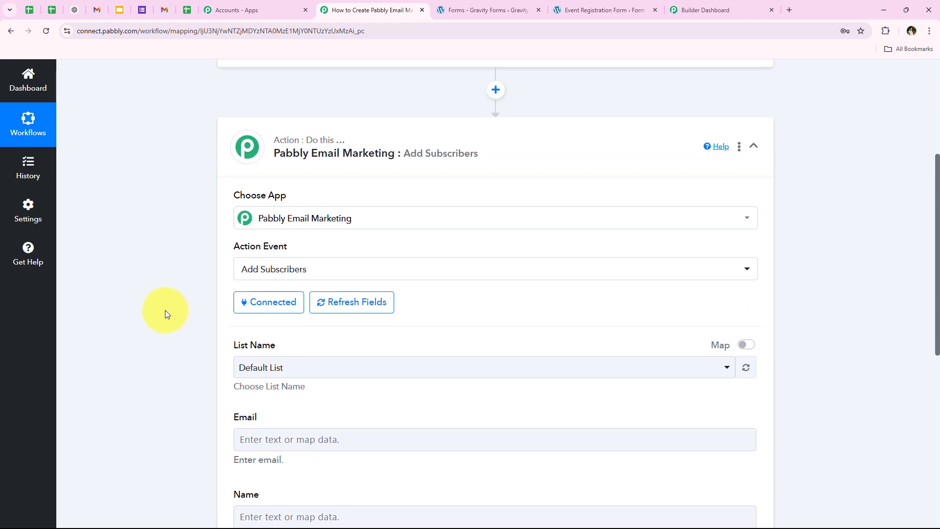
scroll(166, 310, down, 2)
click(293, 267)
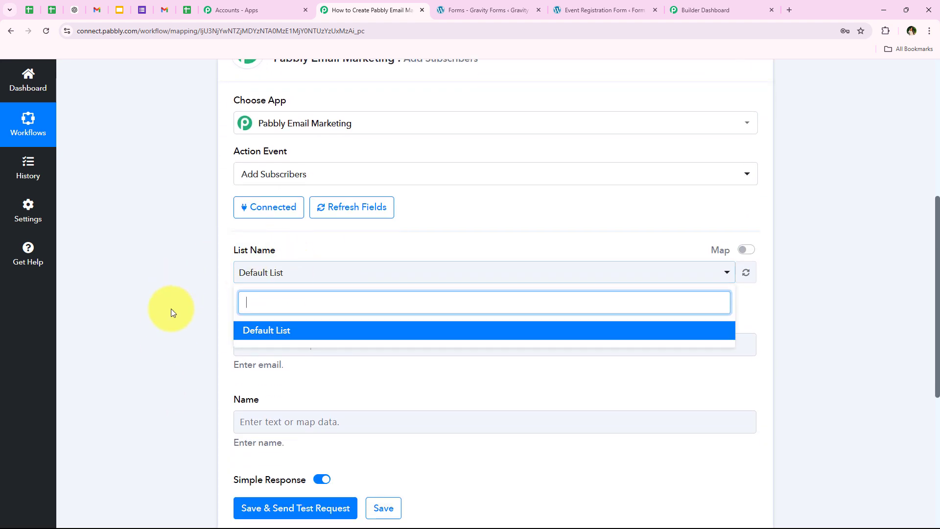
click(753, 2)
scroll(116, 269, down, 1)
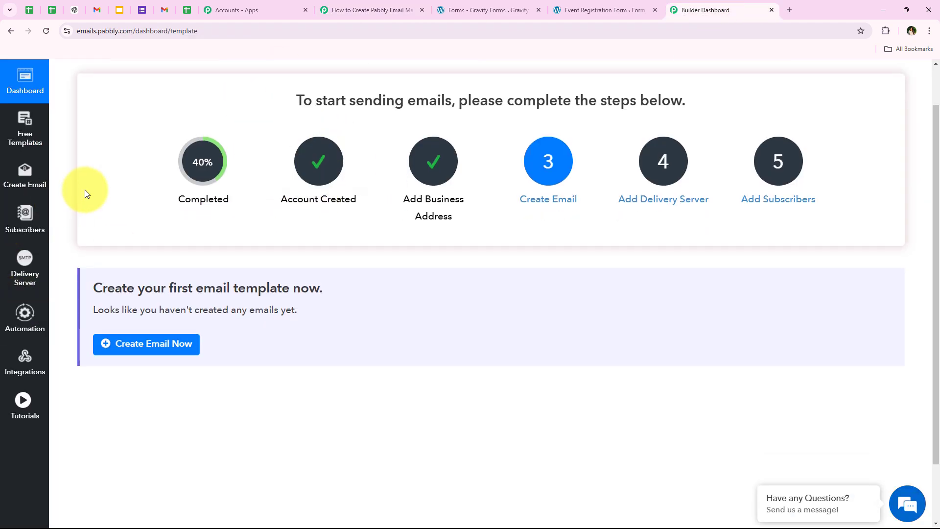
click(345, 9)
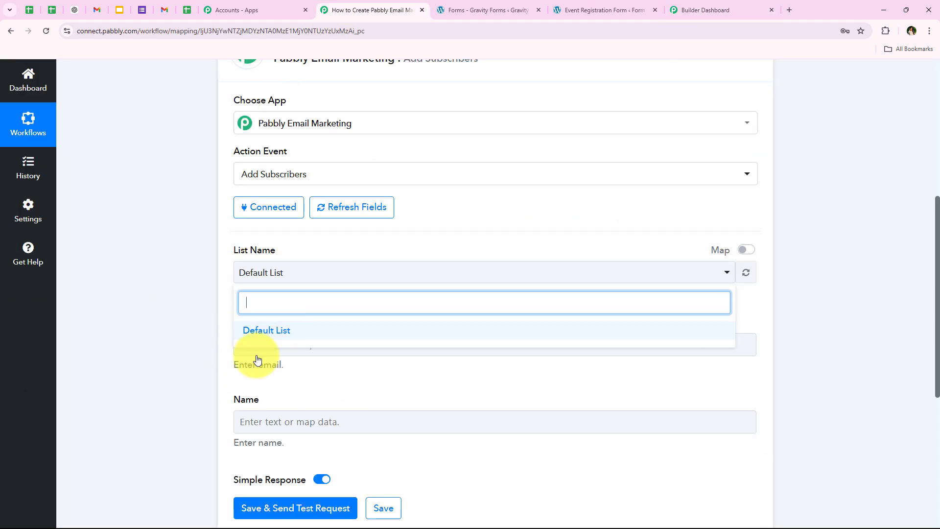
click(164, 363)
Examine the action's Email and Name fields and the data available from the previous step for mapping
scroll(164, 363, down, 1)
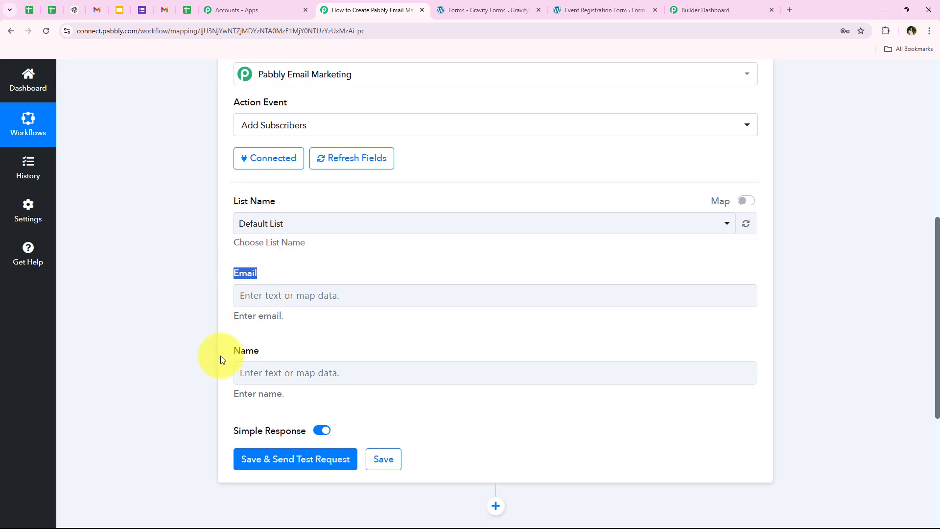
drag(262, 351, 226, 349)
click(142, 339)
scroll(140, 340, down, 1)
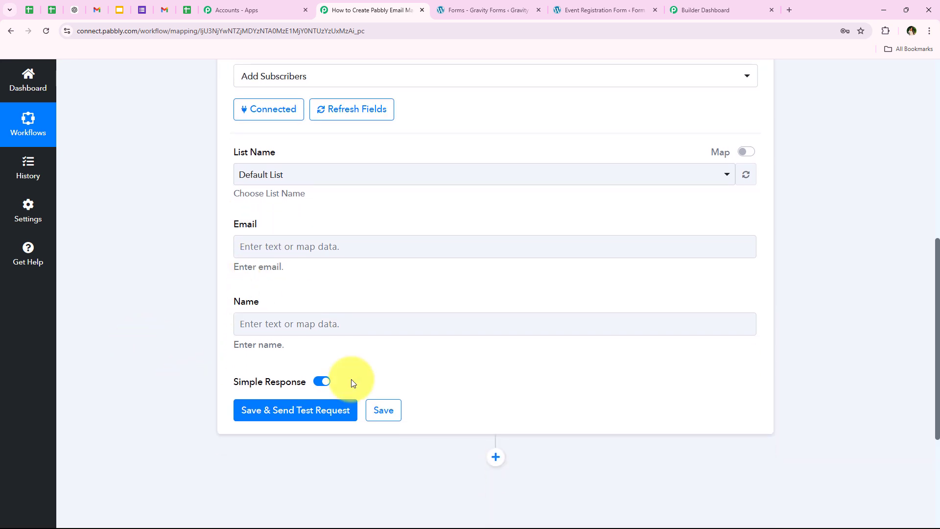
click(252, 241)
scroll(194, 301, down, 1)
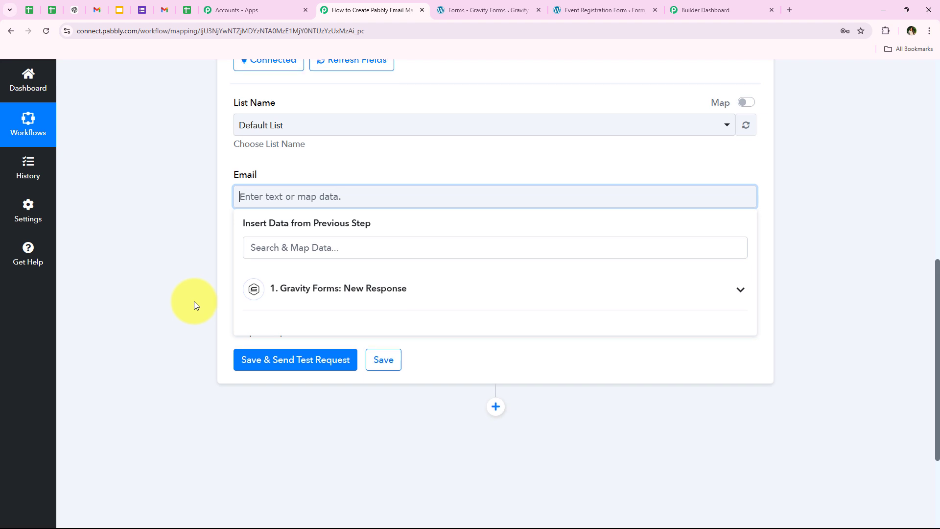
scroll(194, 301, down, 1)
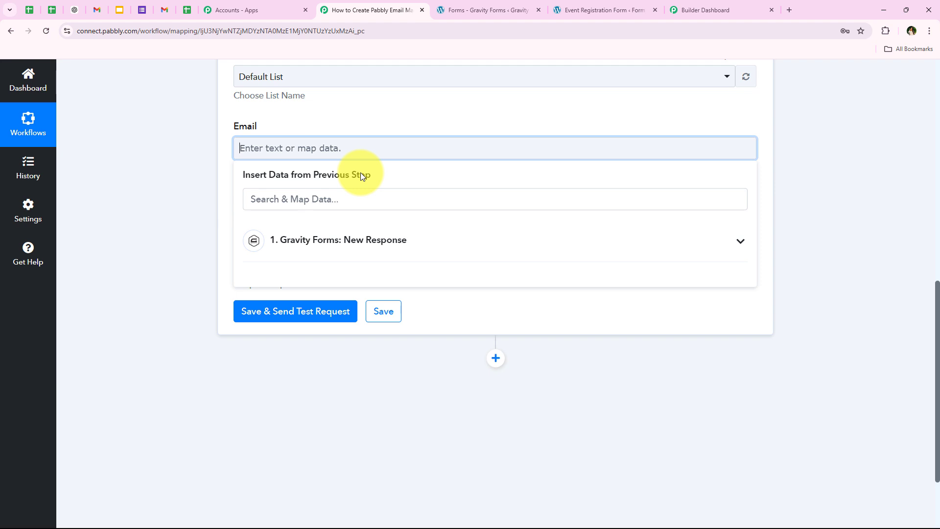
click(146, 199)
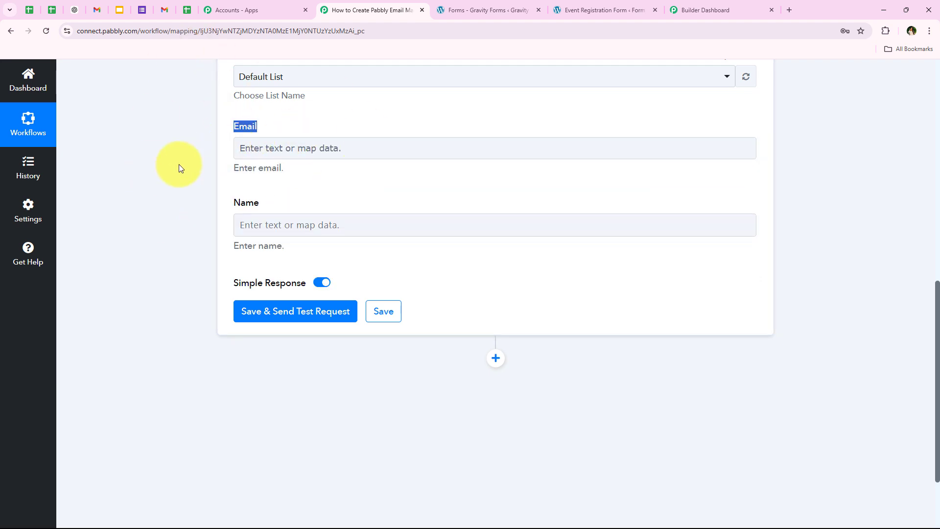
Enter a sample address in the Email field and replace it with the mapped email value, field 2, from the Gravity Forms response
click(248, 147)
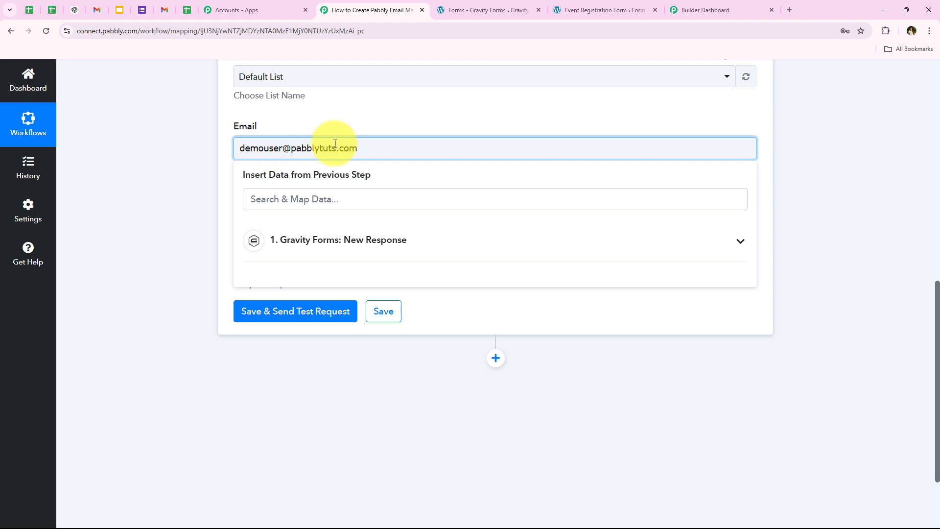
drag(356, 148, 143, 151)
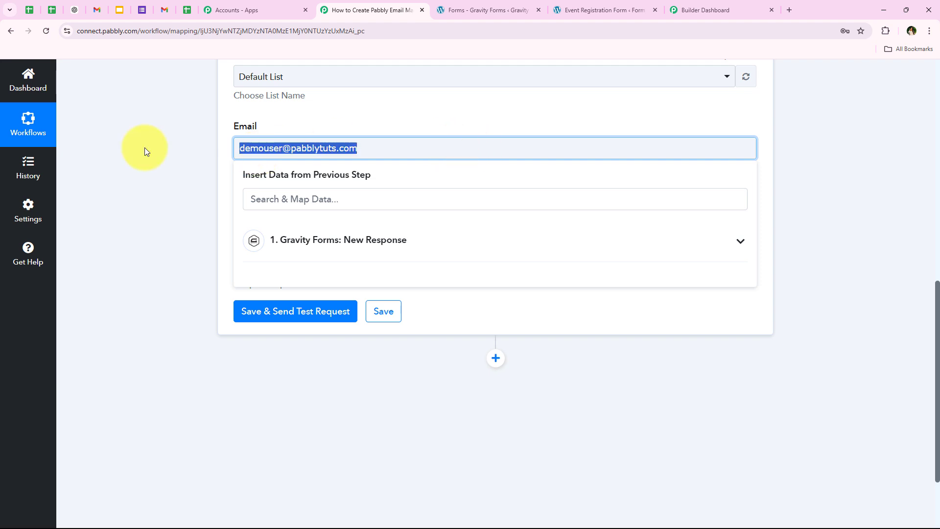
click(333, 240)
scroll(432, 377, down, 4)
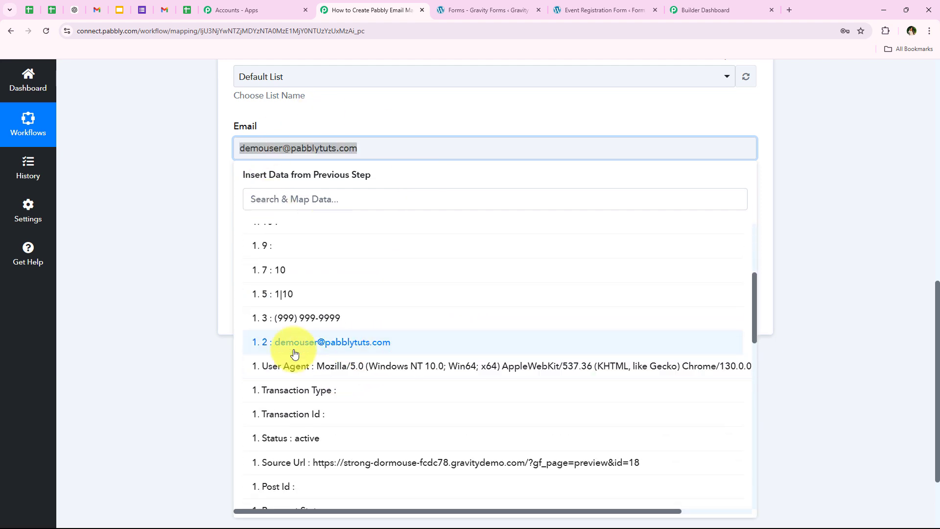
click(685, 344)
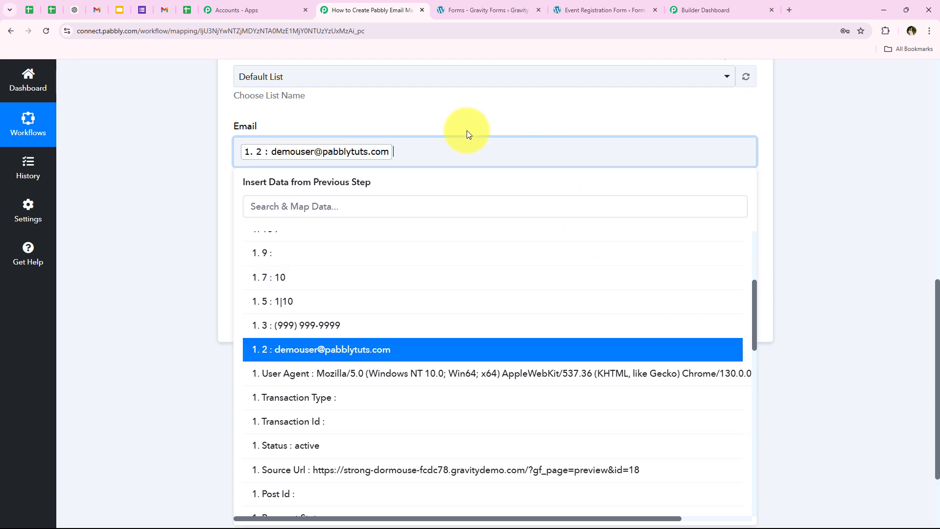
click(169, 198)
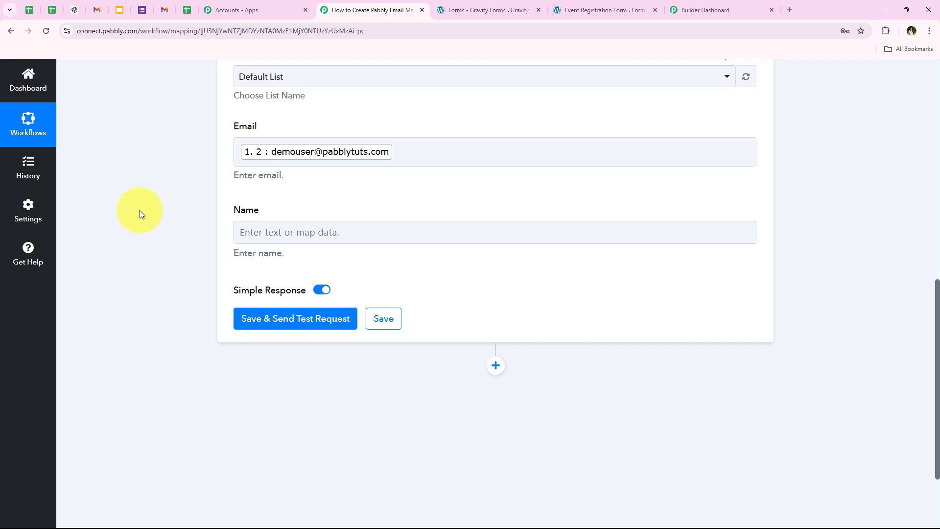
Map the action's Name field to the Gravity Forms response's first name (1.3) and last name (1.6) values
click(239, 232)
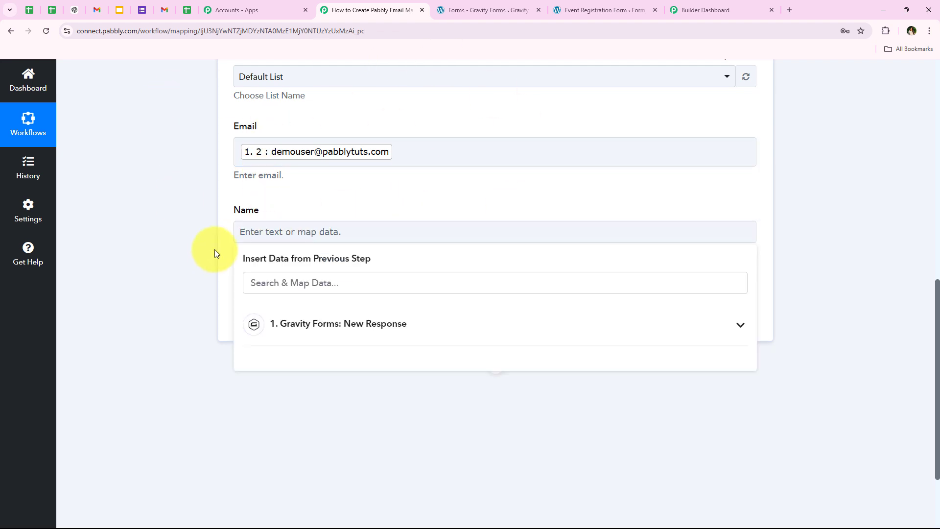
click(283, 235)
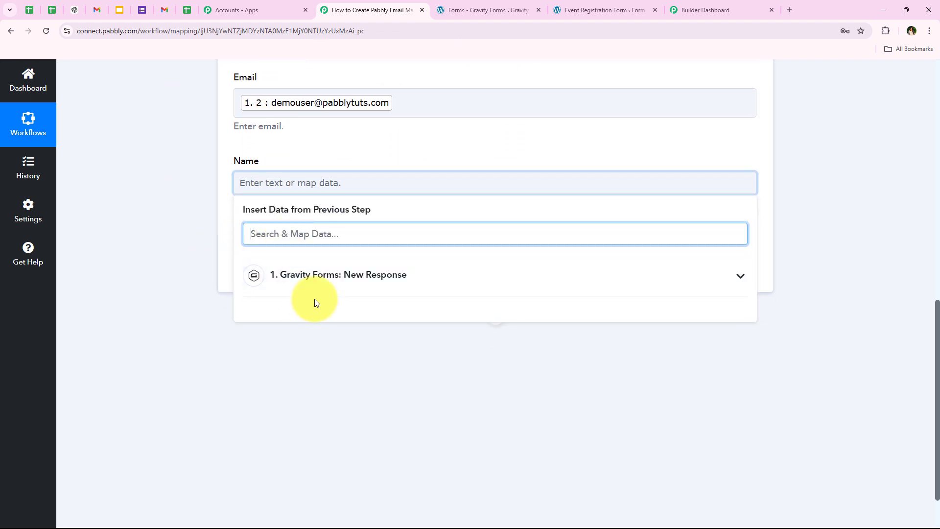
text(de)
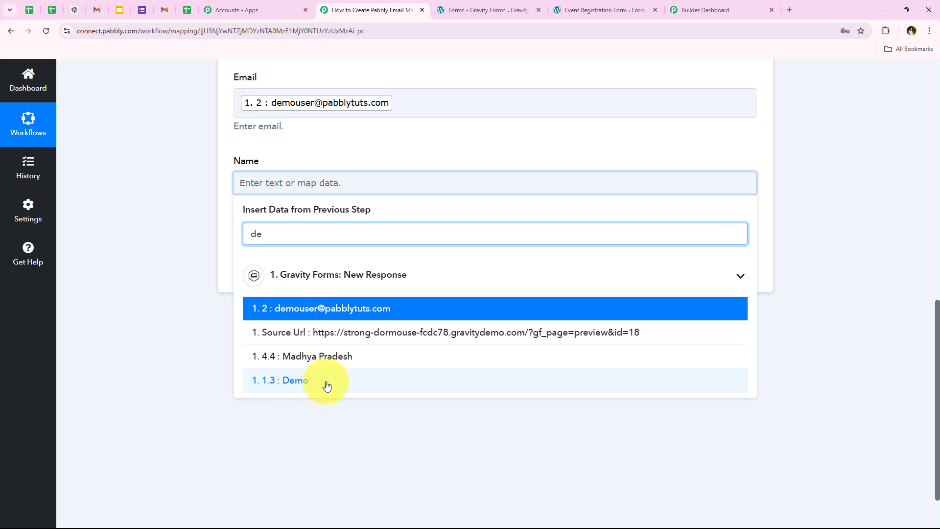
click(327, 385)
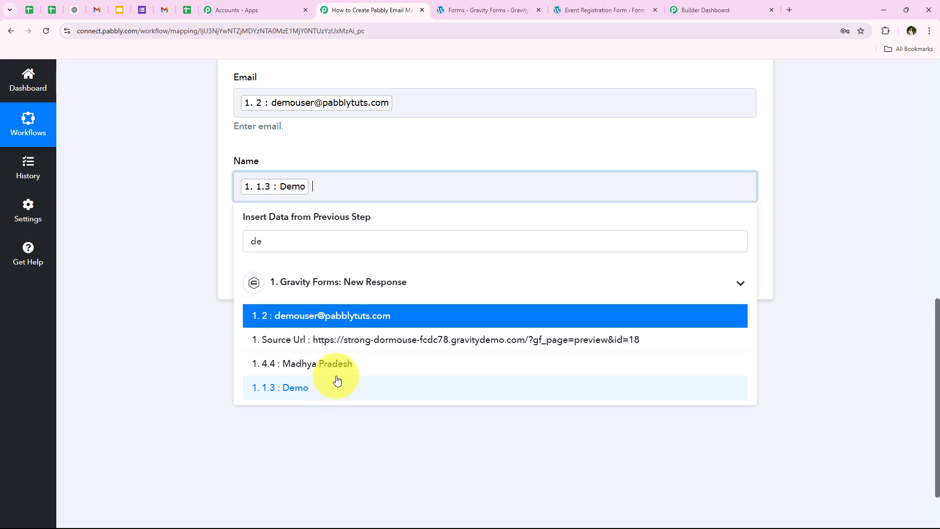
double_click(281, 237)
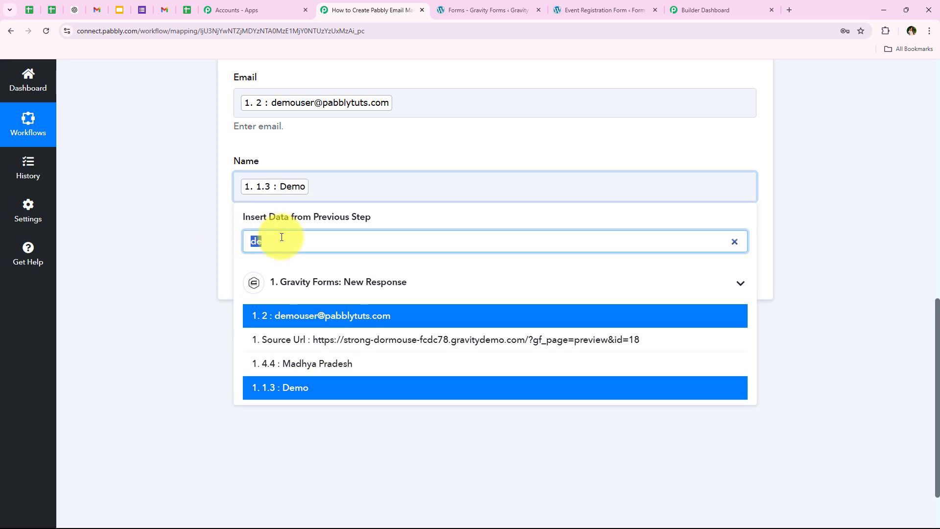
text(us)
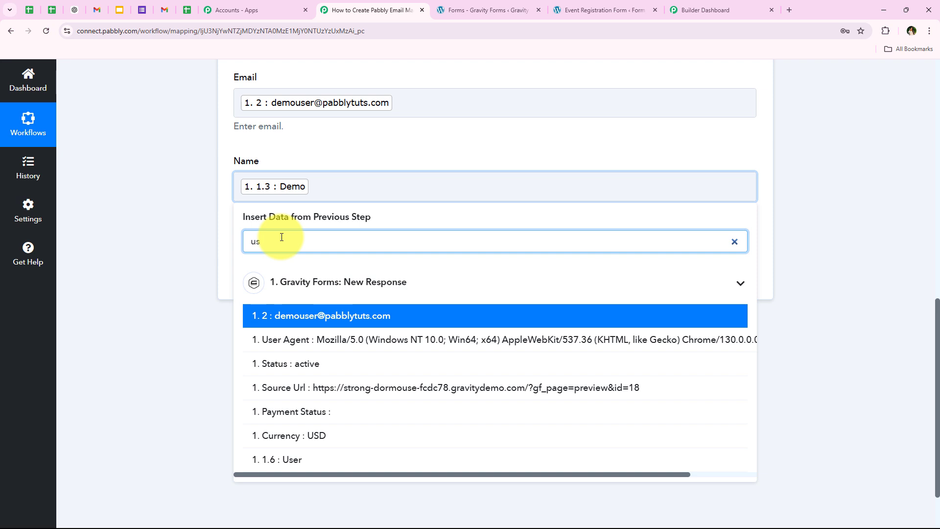
click(289, 461)
scroll(210, 382, down, 2)
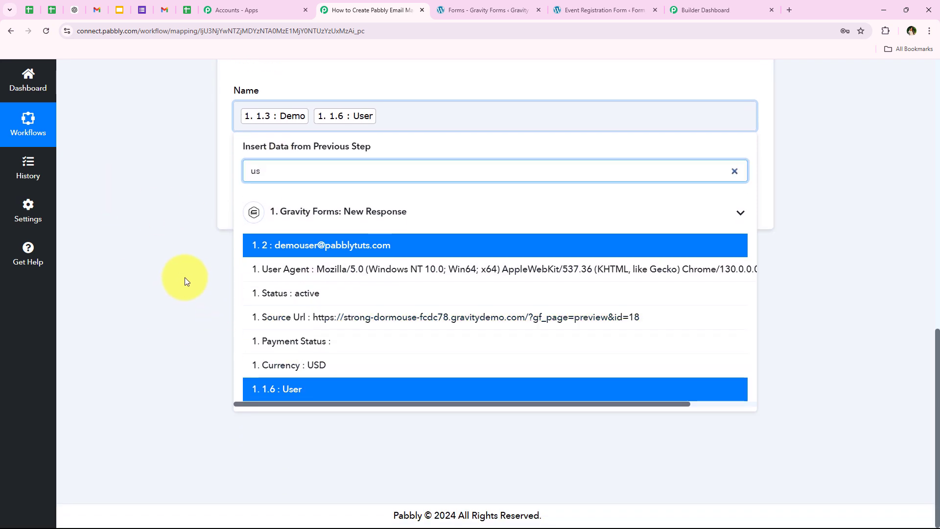
click(184, 278)
Save and send the test request, review the returned status, and collapse the Pabbly Email Marketing action step
scroll(179, 343, up, 1)
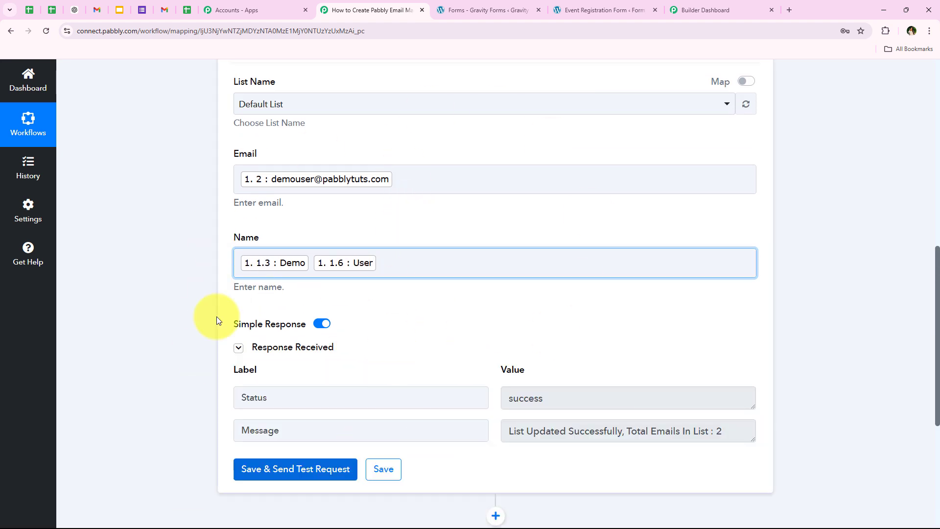
scroll(256, 384, down, 1)
drag(308, 348, 108, 354)
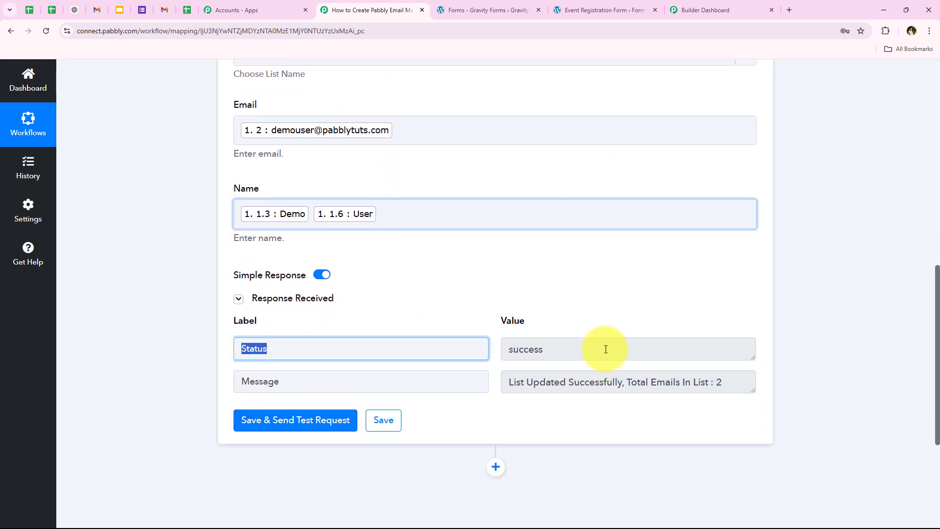
drag(604, 348, 388, 350)
mouse_move(753, 390)
mouse_down()
mouse_move(748, 413)
mouse_move(745, 388)
mouse_up()
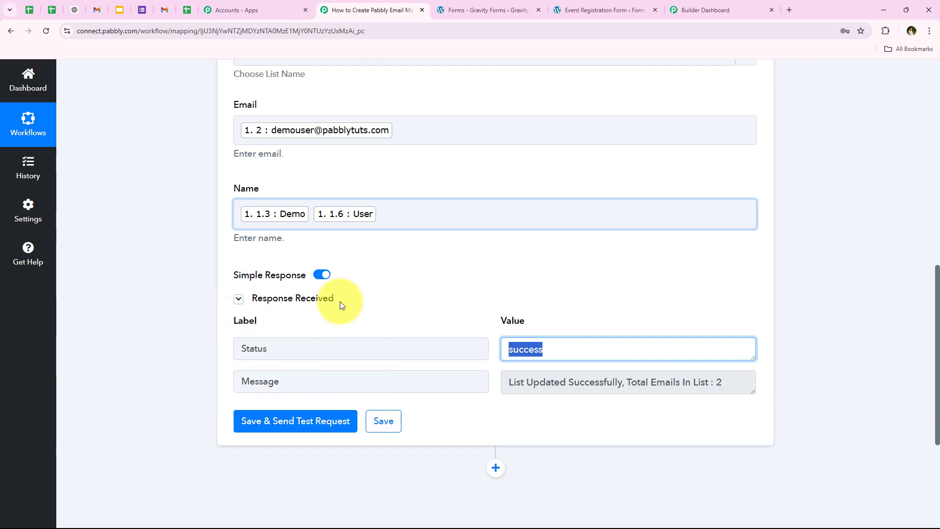
middle_click(179, 389)
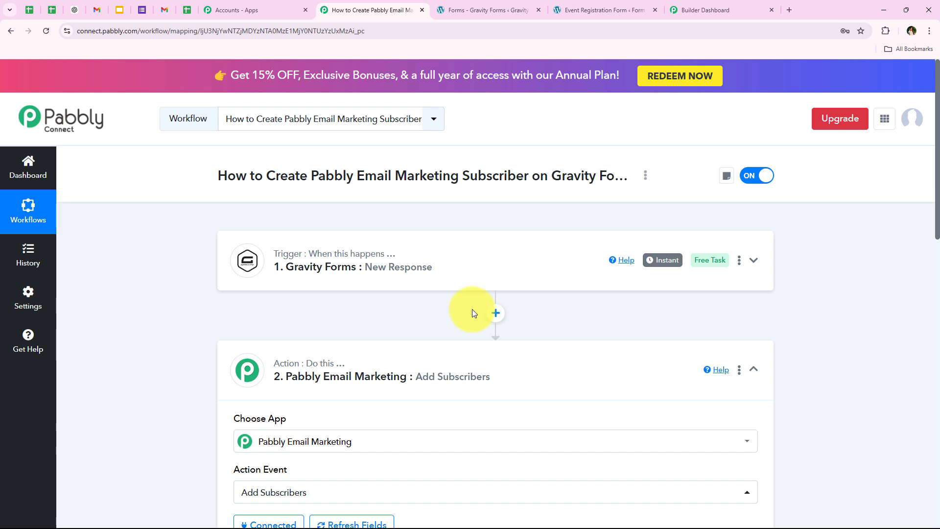
click(446, 345)
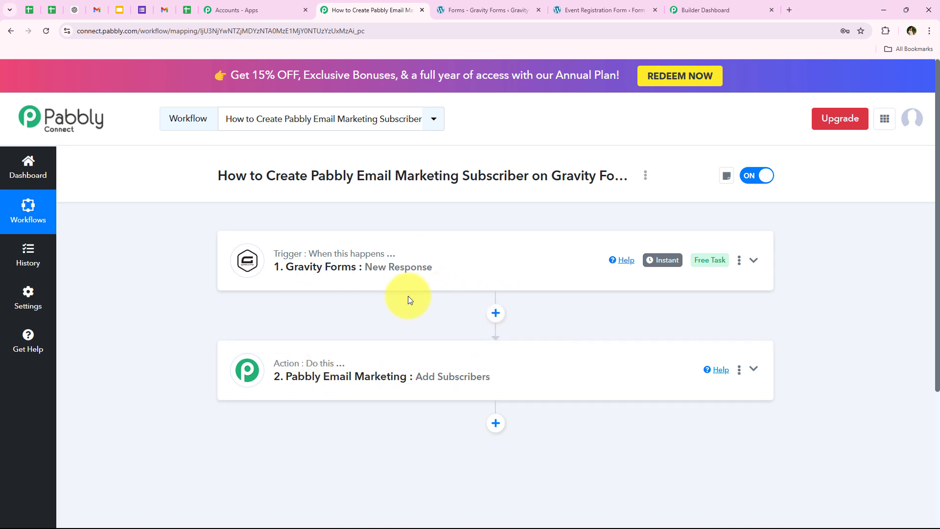
Open the Subscribers page from the Pabbly Email Marketing dashboard in a new browser tab
click(718, 9)
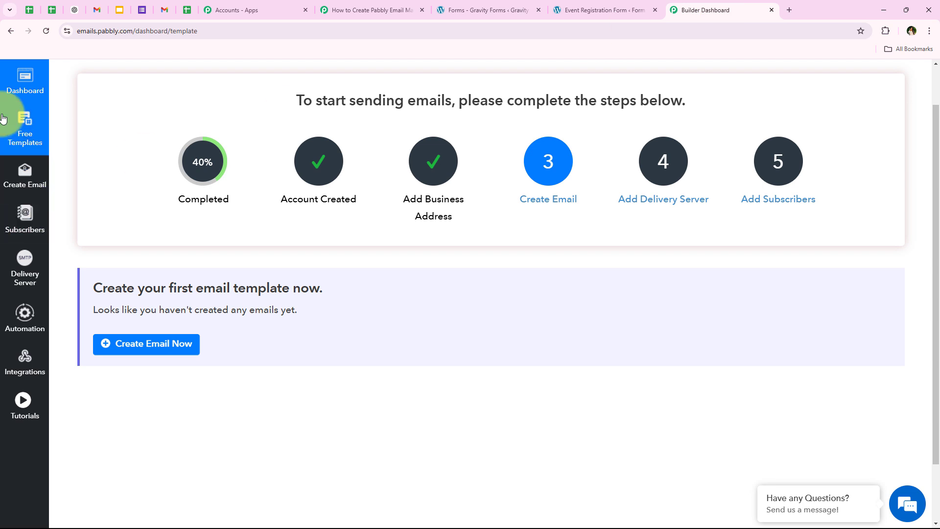
right_click(7, 209)
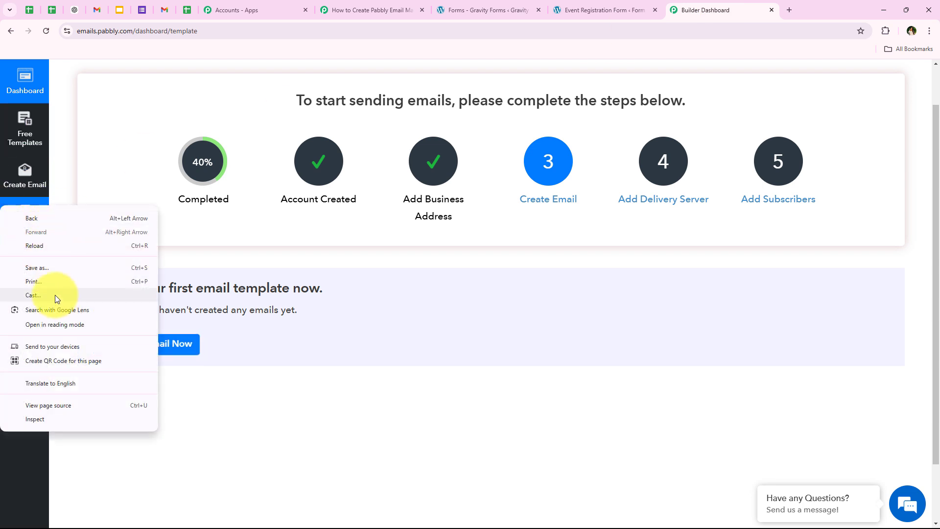
click(93, 186)
right_click(41, 211)
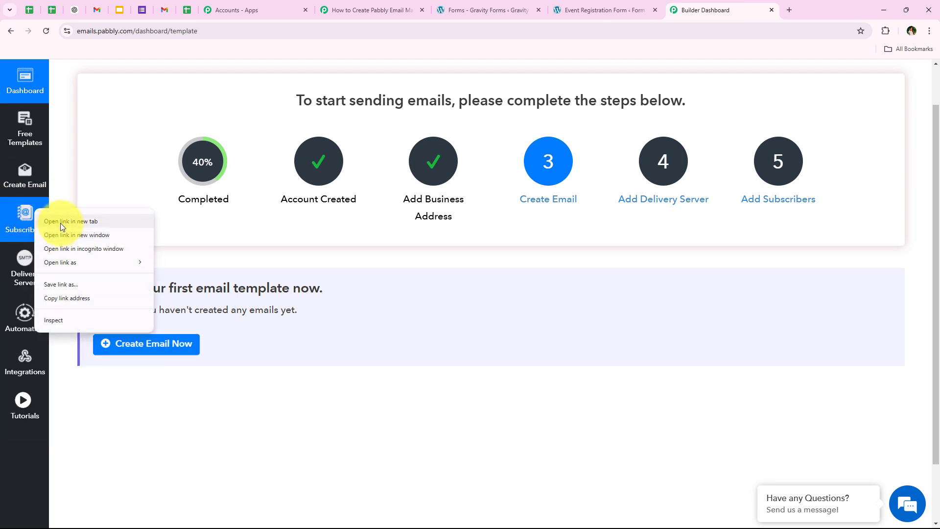
click(58, 217)
click(759, 9)
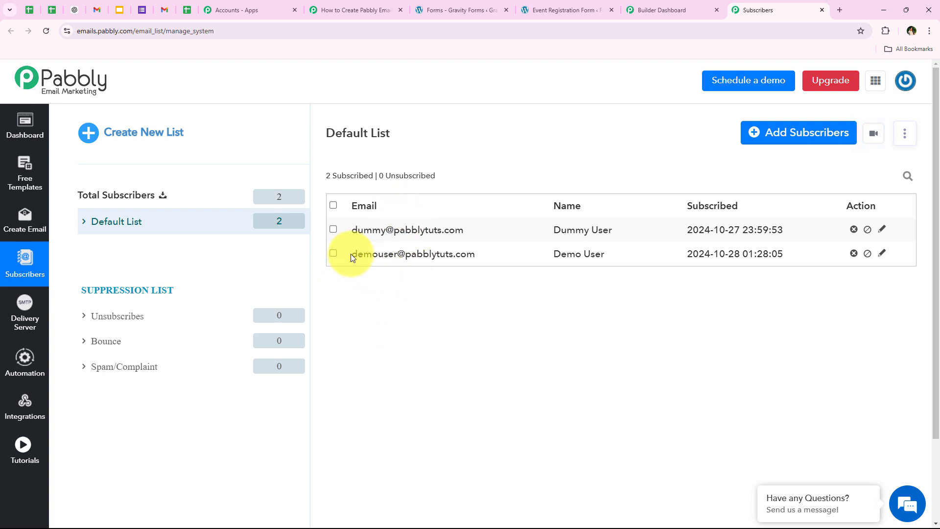
Check the email and name of the newest subscriber in the Default List
drag(353, 258, 490, 280)
click(592, 287)
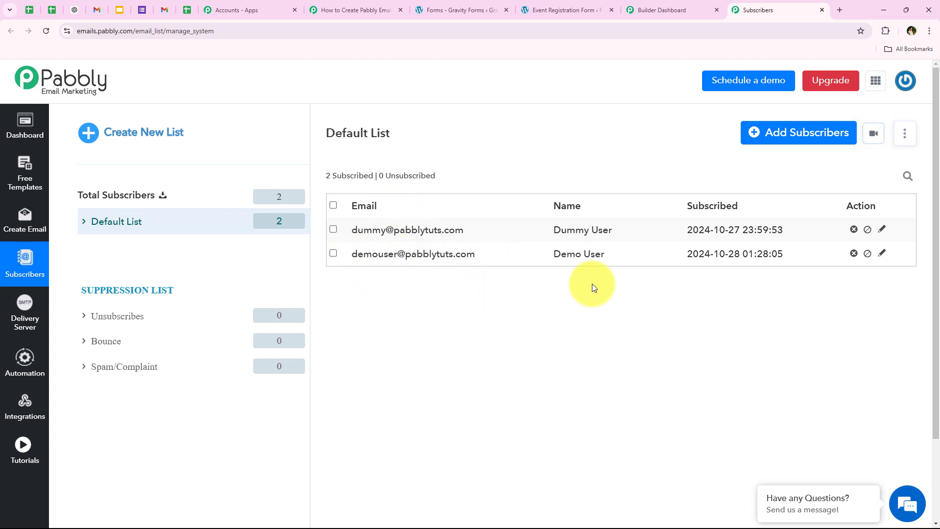
drag(556, 254, 610, 254)
click(614, 290)
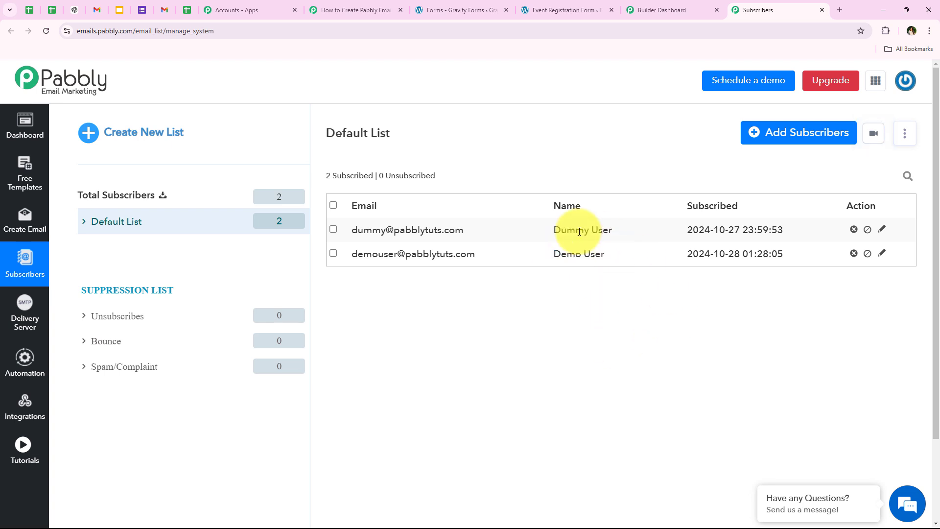
Return to the Event Registration Form preview and reload it for a new test submission
click(355, 10)
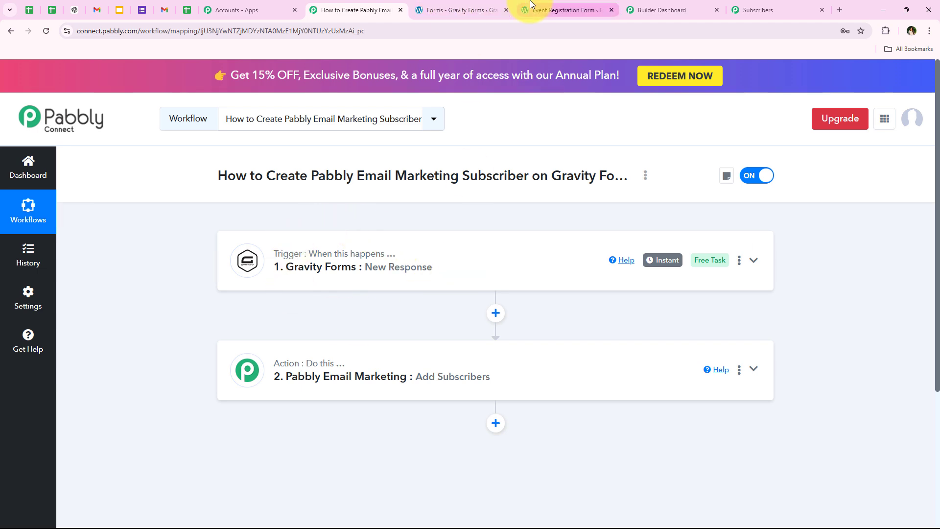
click(563, 9)
click(46, 31)
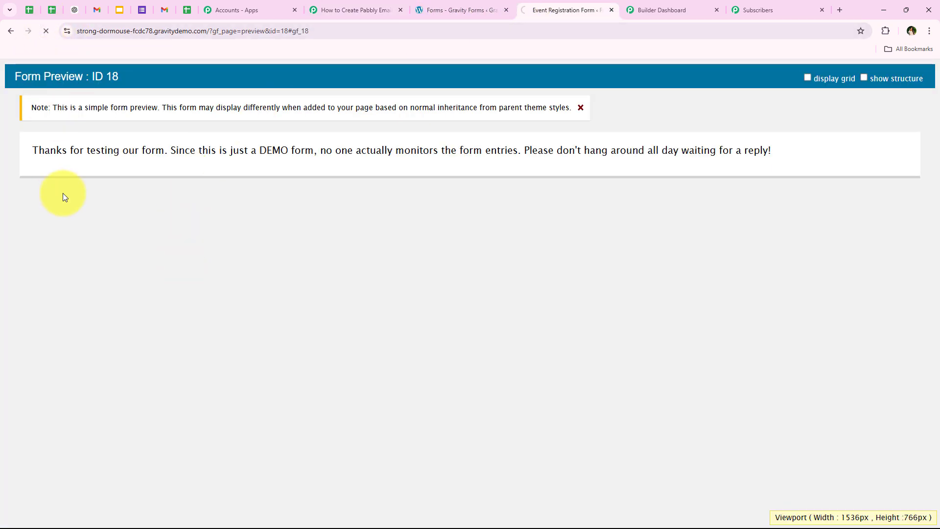
scroll(215, 281, down, 1)
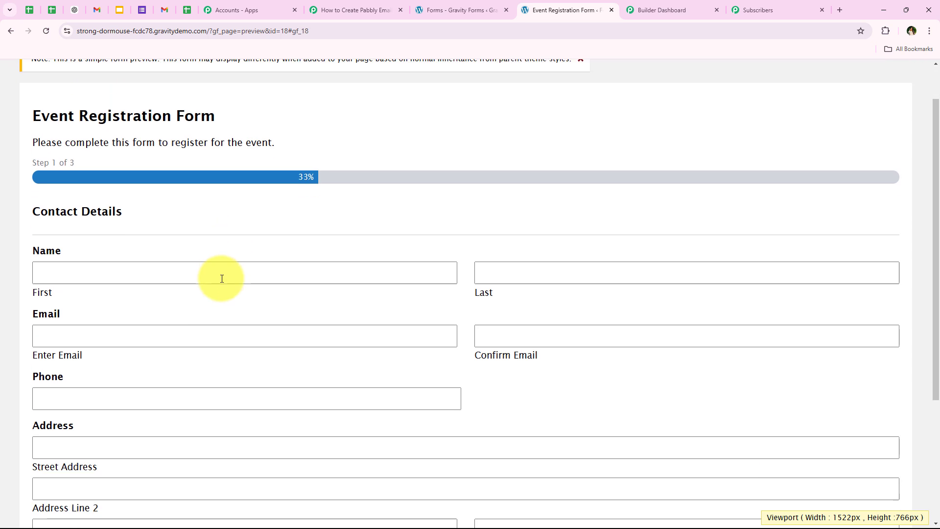
Autofill the form's contact details from a saved test address and enter the last name
click(99, 269)
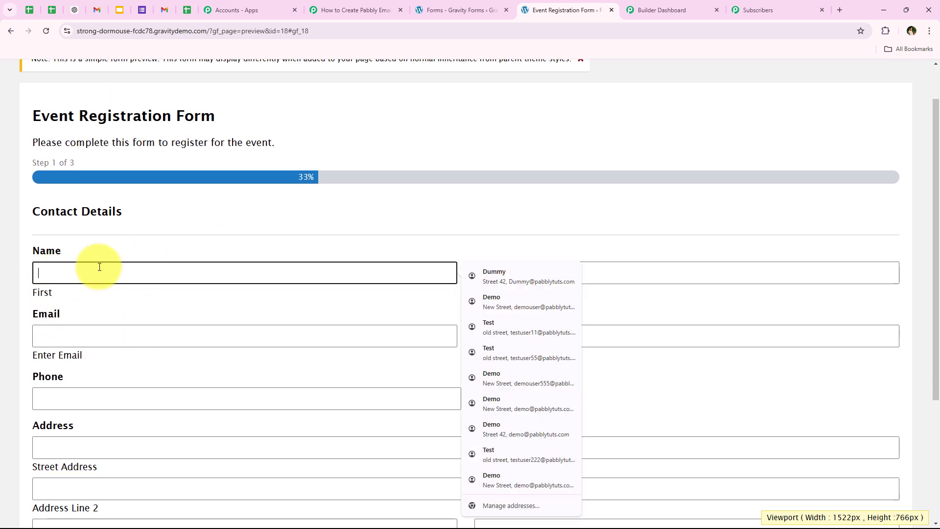
click(527, 318)
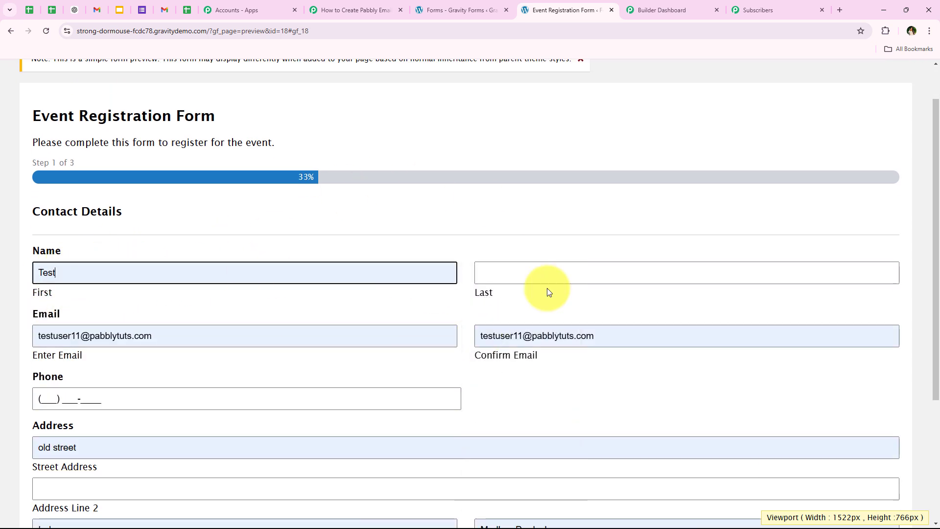
click(513, 266)
text(Yser)
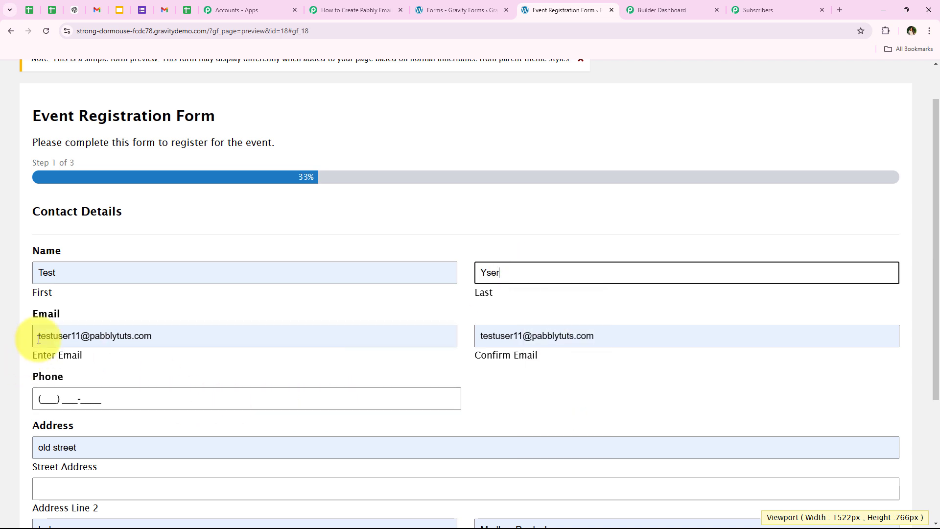
scroll(221, 336, down, 1)
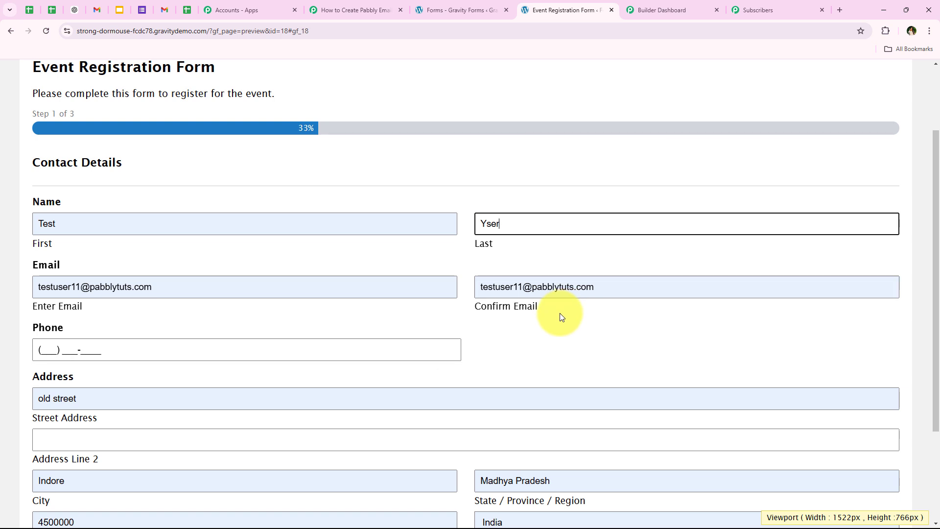
click(489, 223)
key(BackSpace)
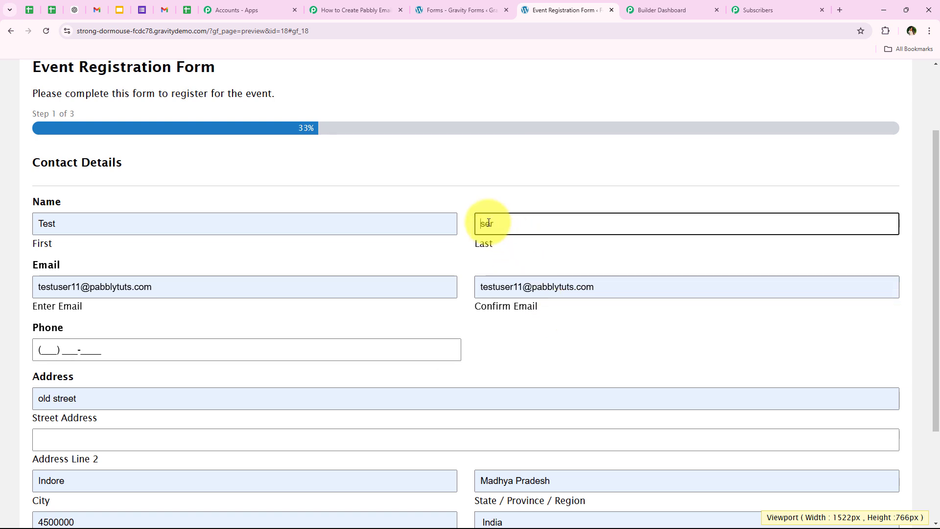
text(U)
click(568, 336)
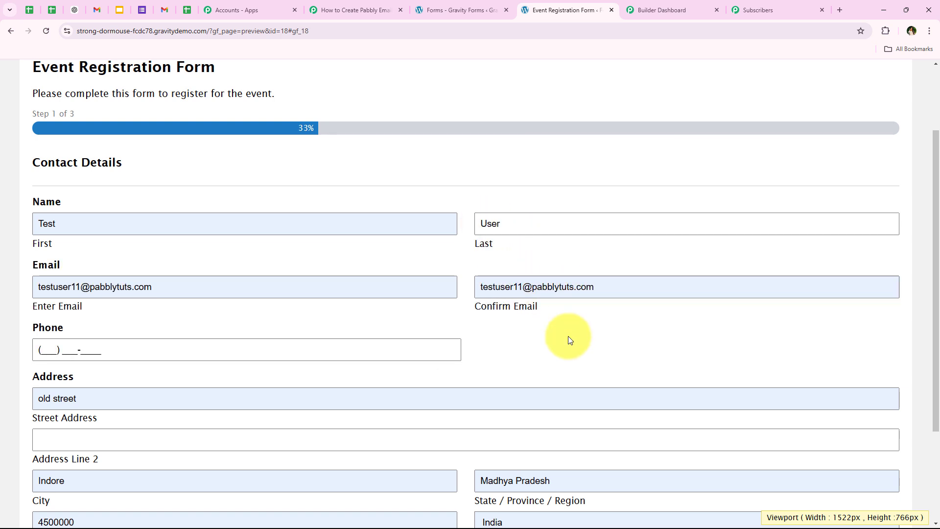
Fill in the phone number from a saved suggestion and continue to the form's Event Details page
click(52, 344)
click(52, 344)
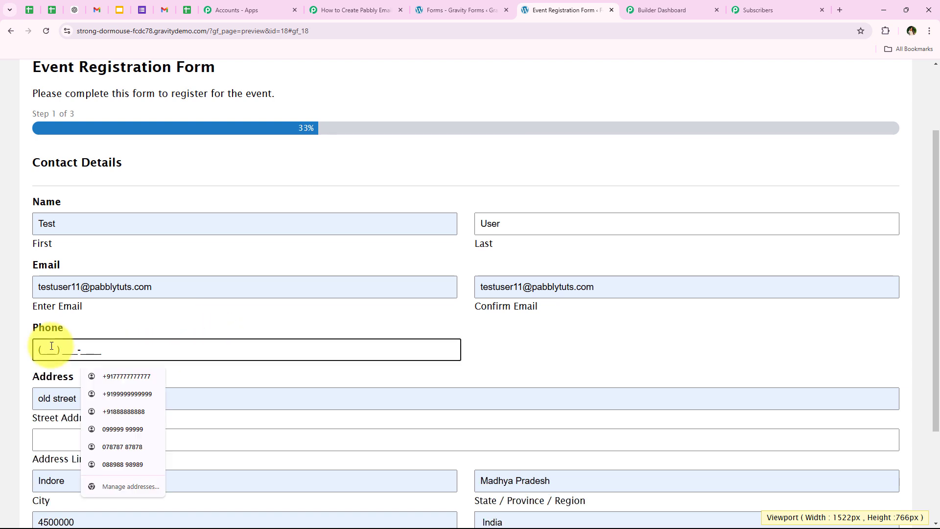
click(115, 373)
scroll(39, 367, down, 2)
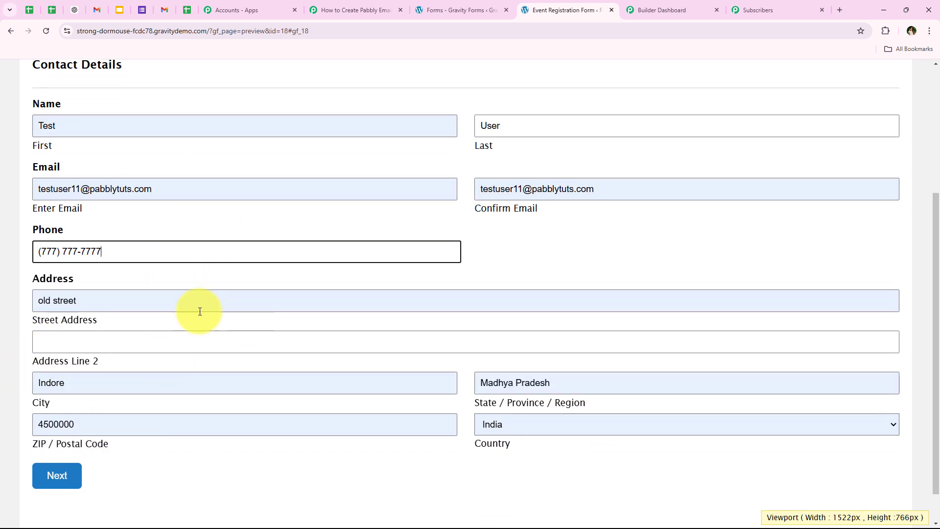
scroll(200, 364, up, 1)
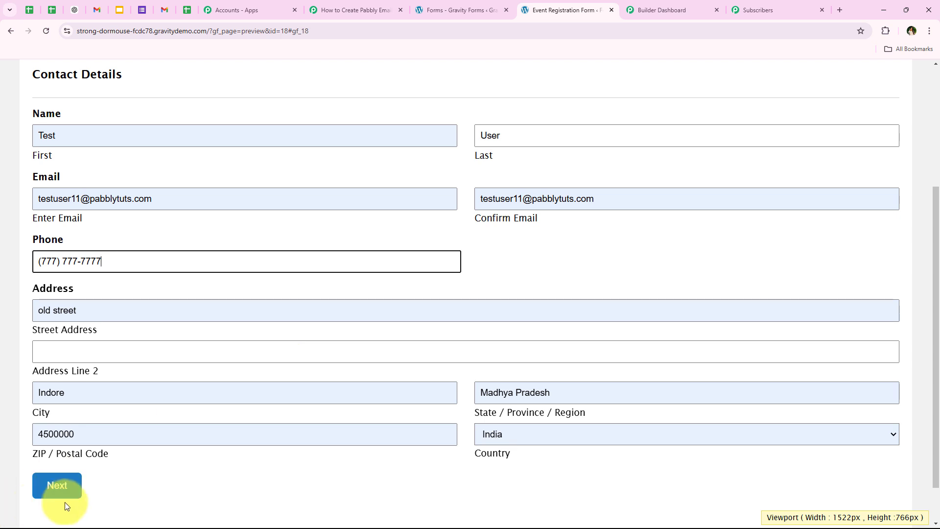
click(62, 487)
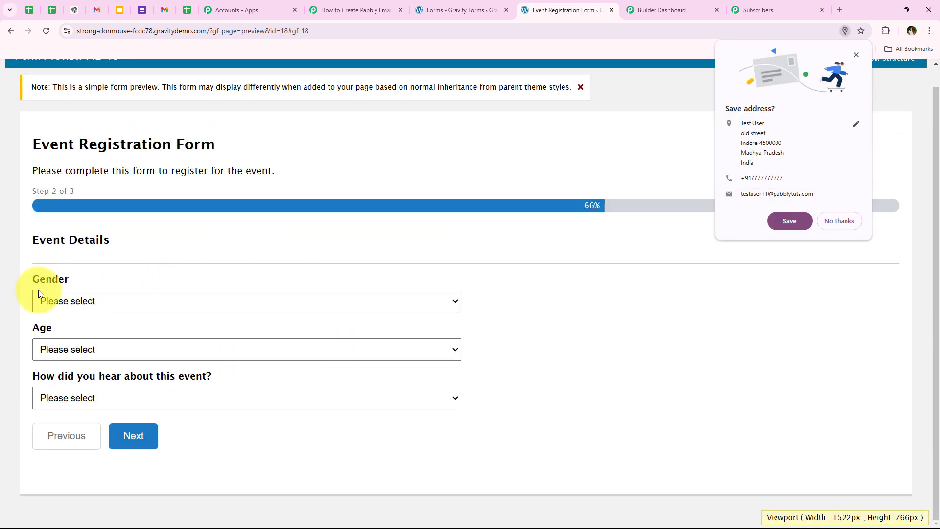
Set Gender to Male, Age to 25-34, and the question about how they heard of the event to Google
click(303, 299)
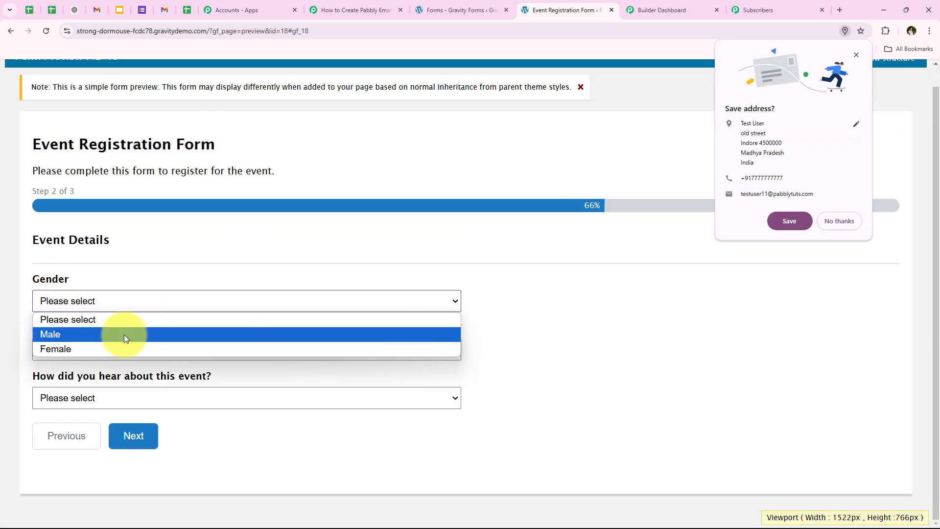
click(124, 334)
click(104, 350)
click(80, 397)
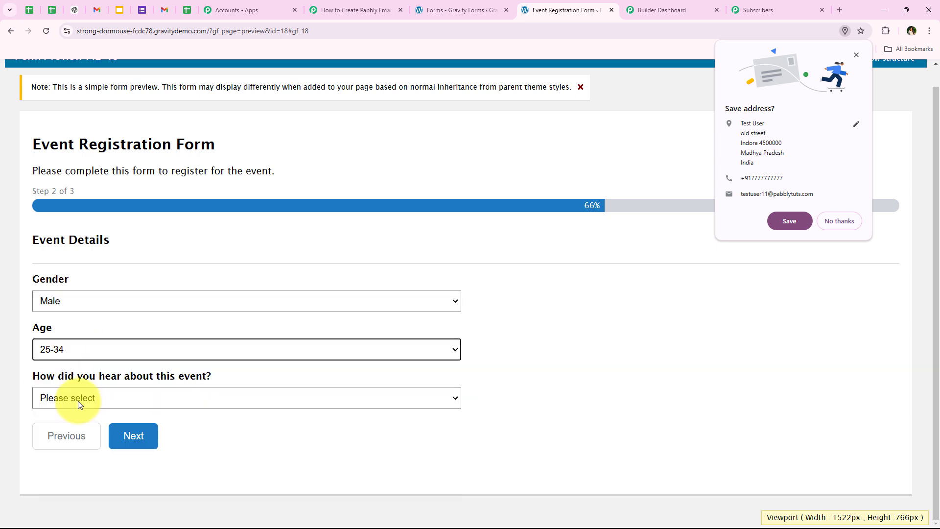
click(78, 401)
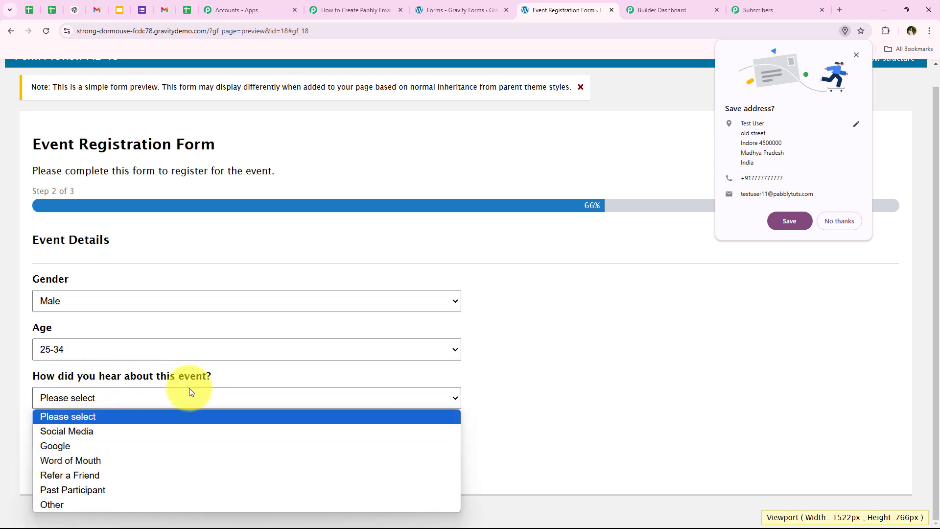
click(149, 445)
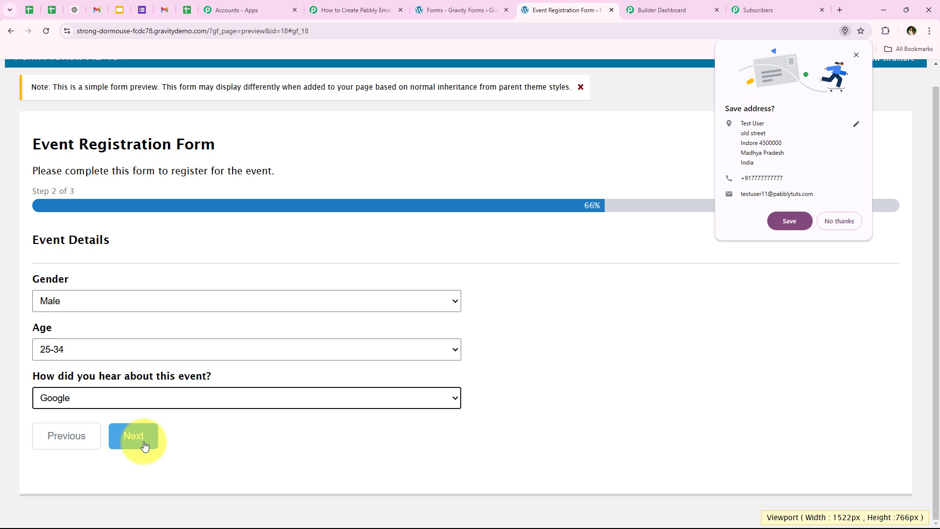
Continue to the form's Payment Details page, decline saving the address, and set the number of tickets needed to 2
click(144, 446)
click(839, 221)
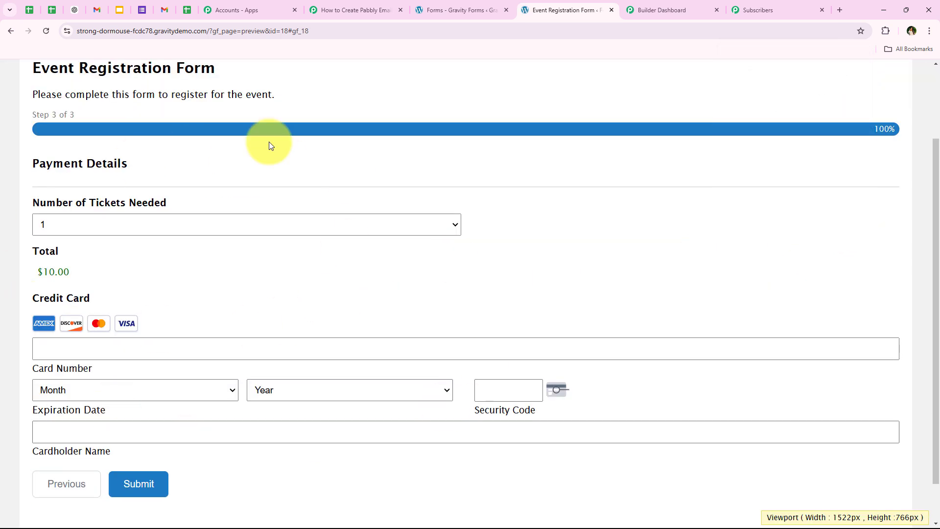
click(169, 221)
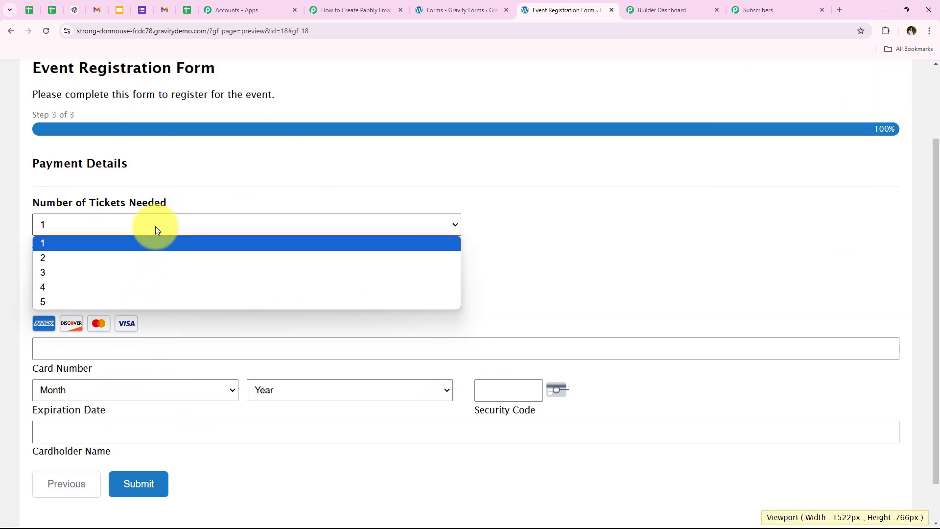
click(87, 257)
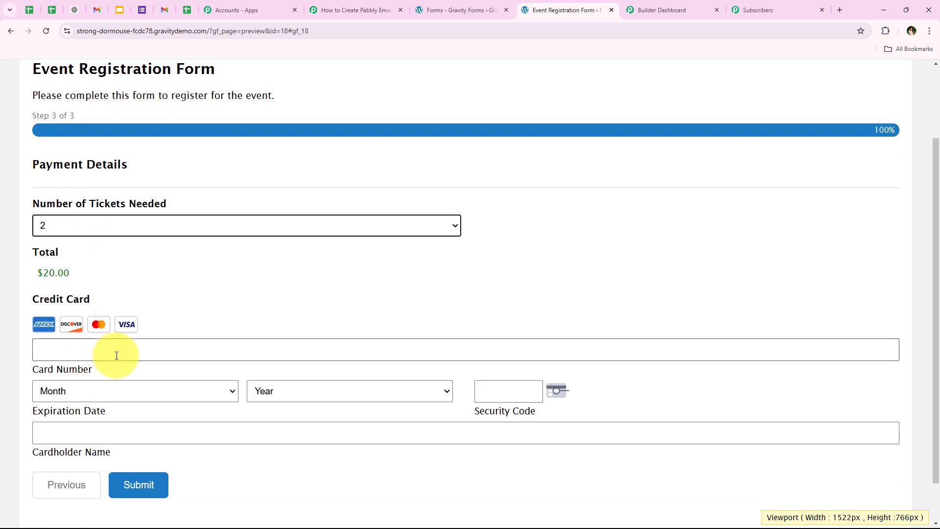
Autofill the payment details from the saved test card, enter the card's security code, and submit the form
click(116, 355)
click(125, 369)
click(504, 399)
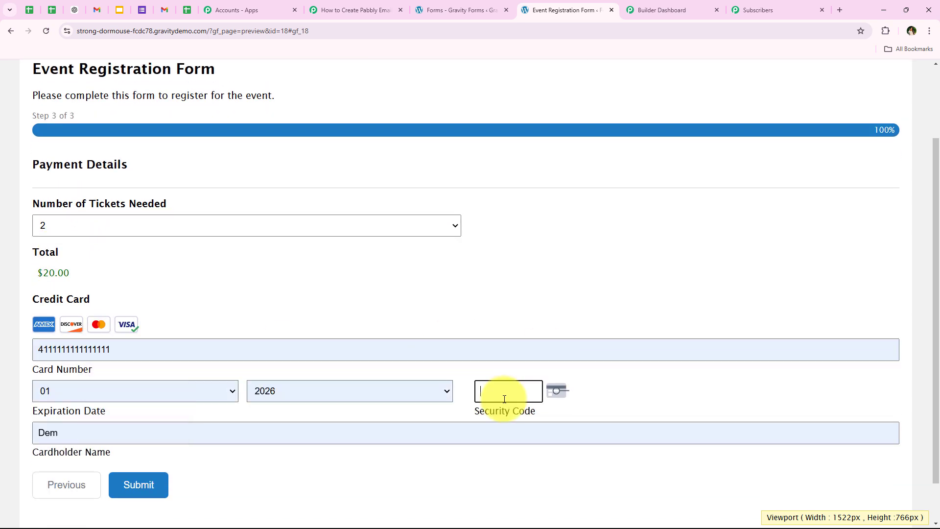
text(222)
click(135, 489)
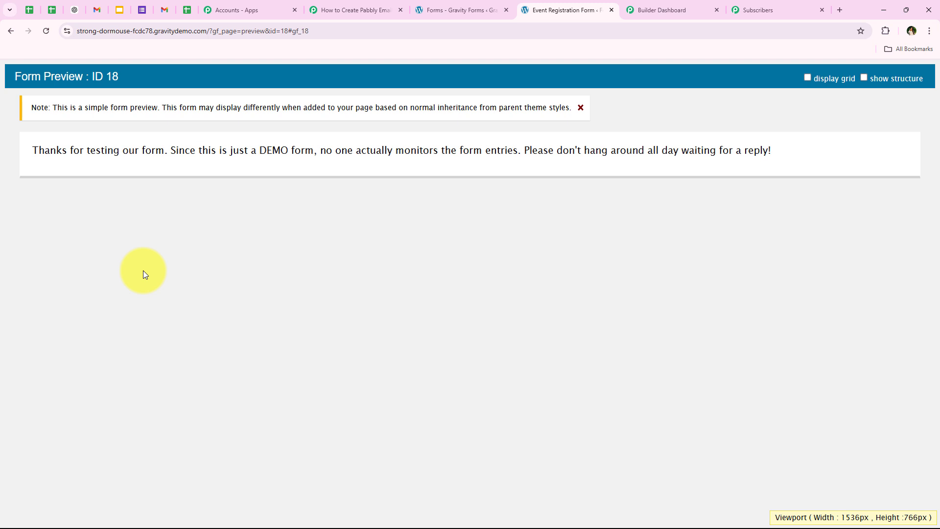
Reload the Default List in Pabbly Email Marketing, check its newest subscriber entry, and return to the Pabbly Connect workflow
click(756, 10)
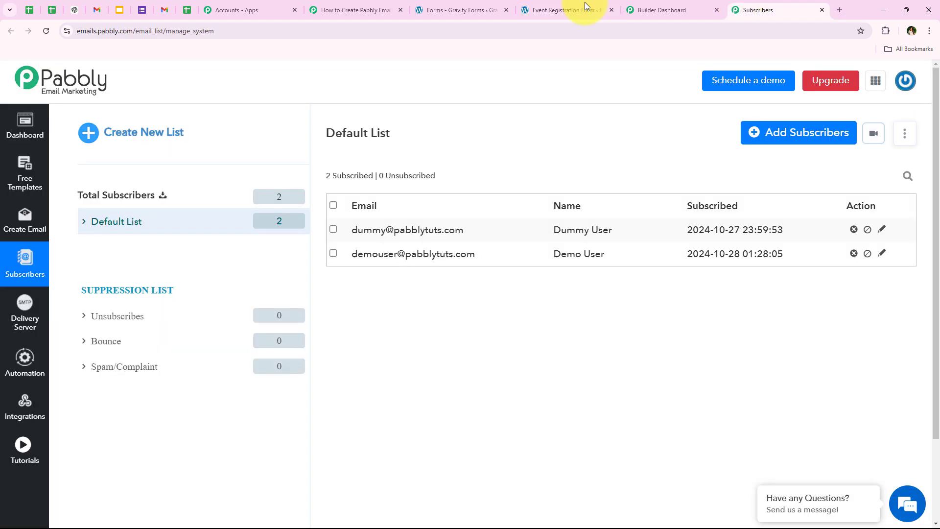
click(46, 32)
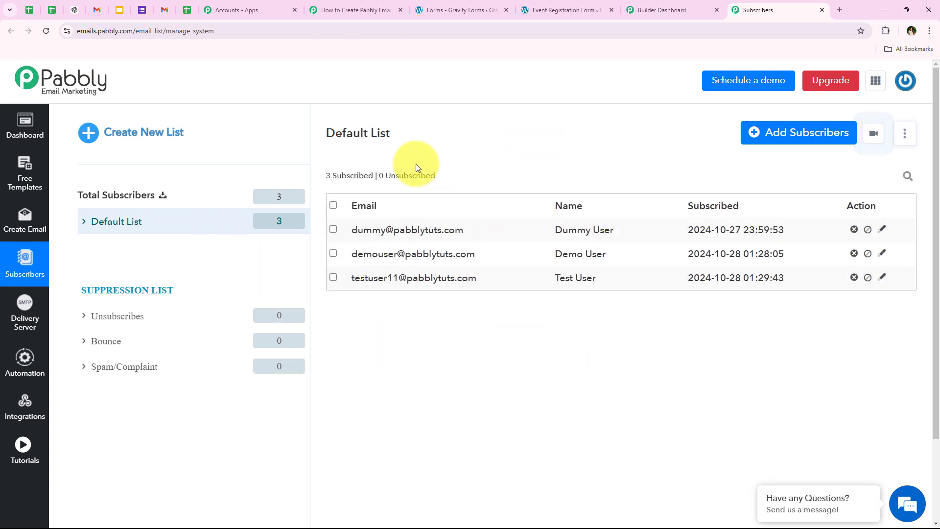
drag(351, 281, 601, 284)
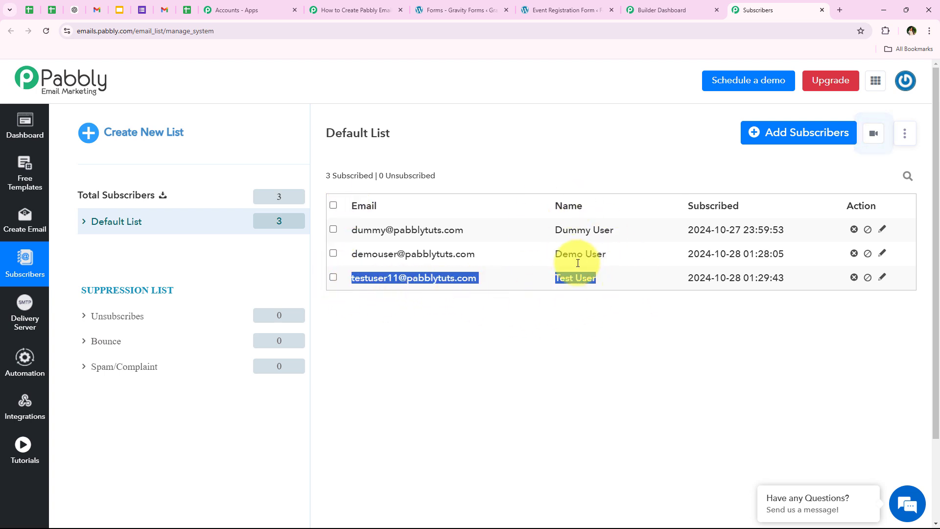
click(563, 339)
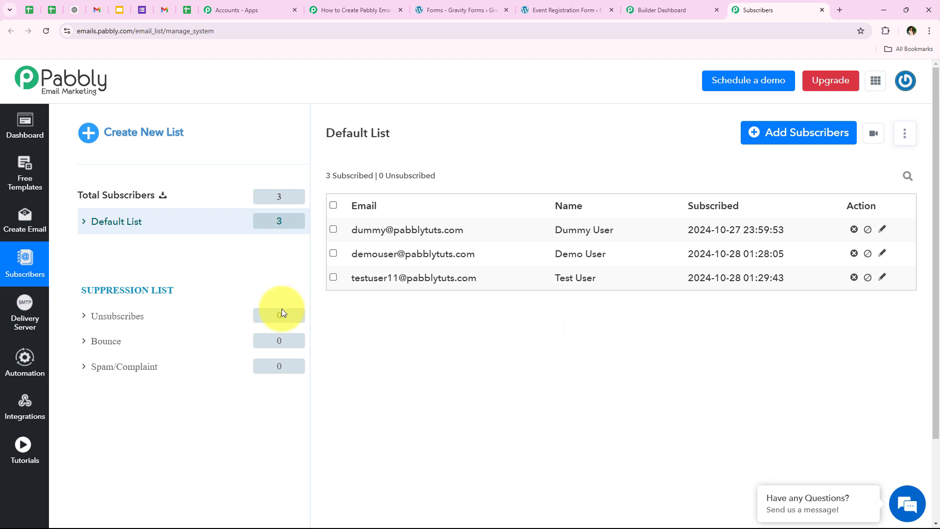
click(347, 10)
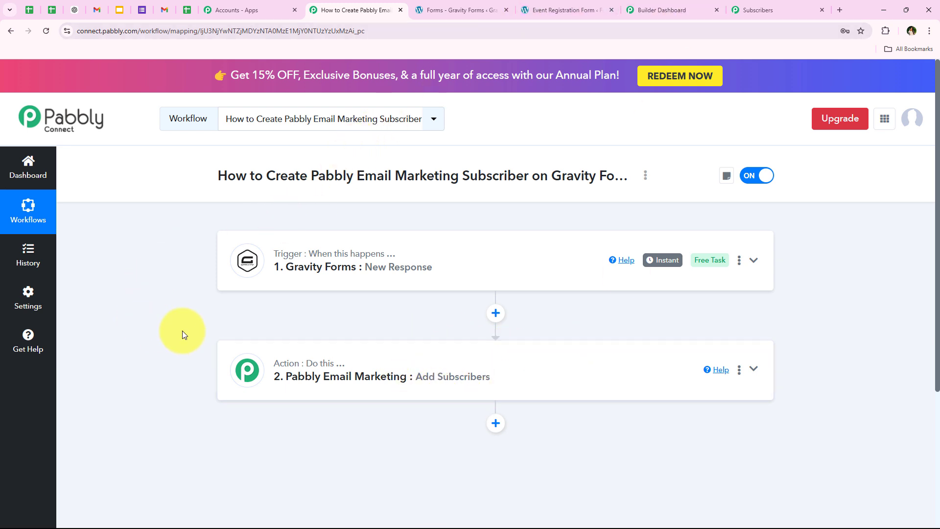
Point out the two newest subscribers in Pabbly Email Marketing's Default List, clear their selection, and switch back to the Pabbly Connect workflow
click(807, 7)
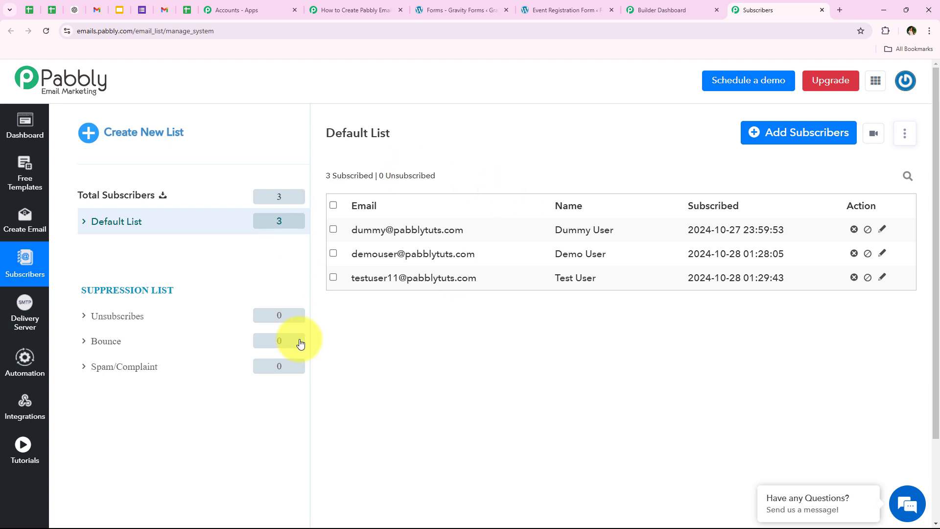
click(333, 253)
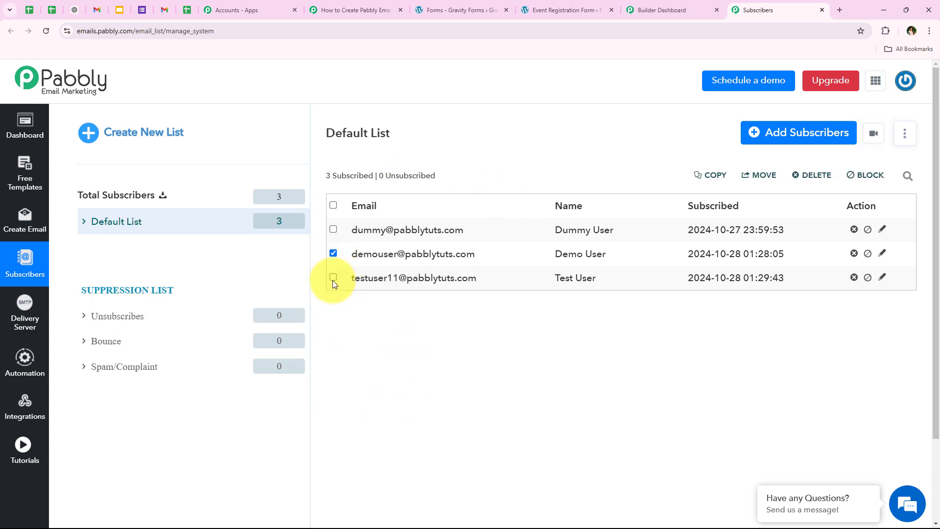
click(333, 279)
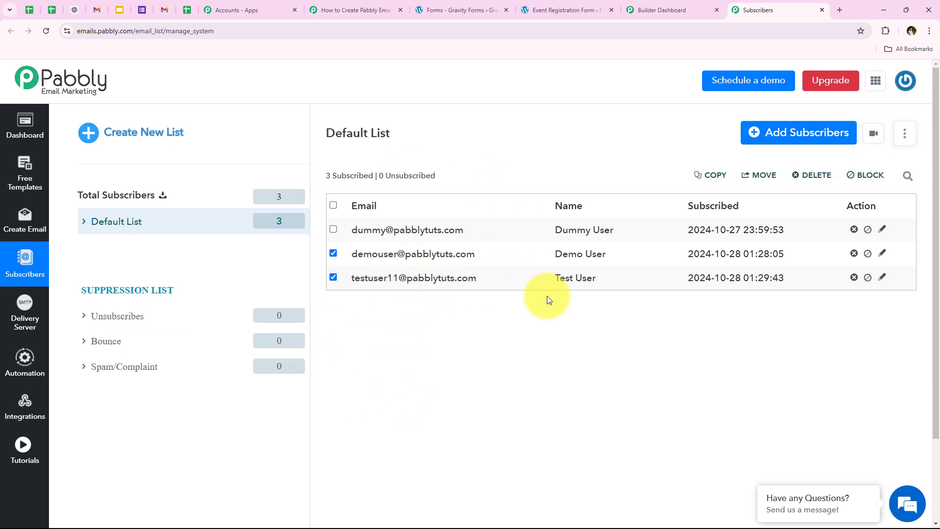
click(333, 277)
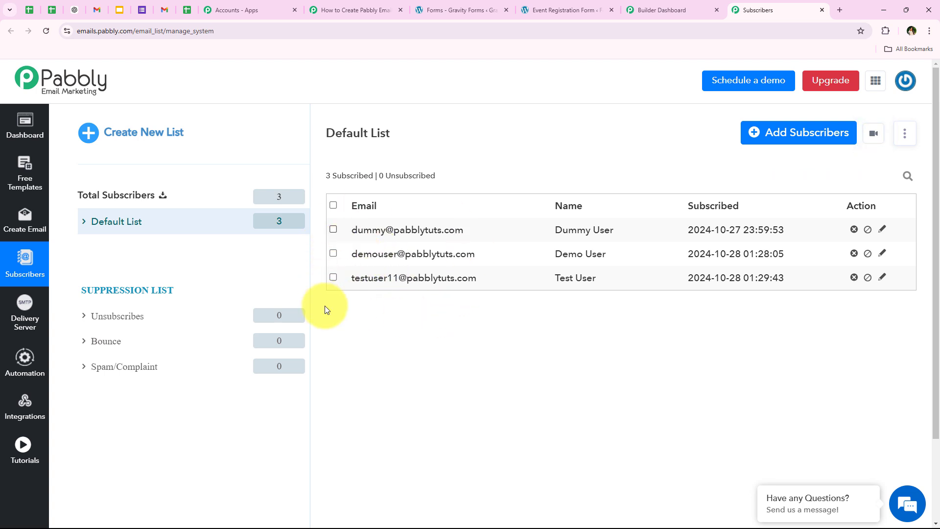
click(384, 10)
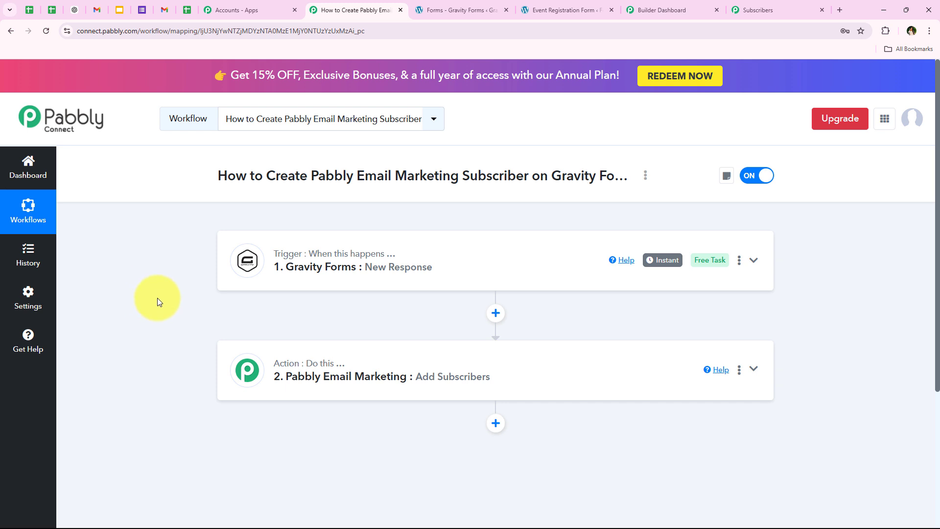